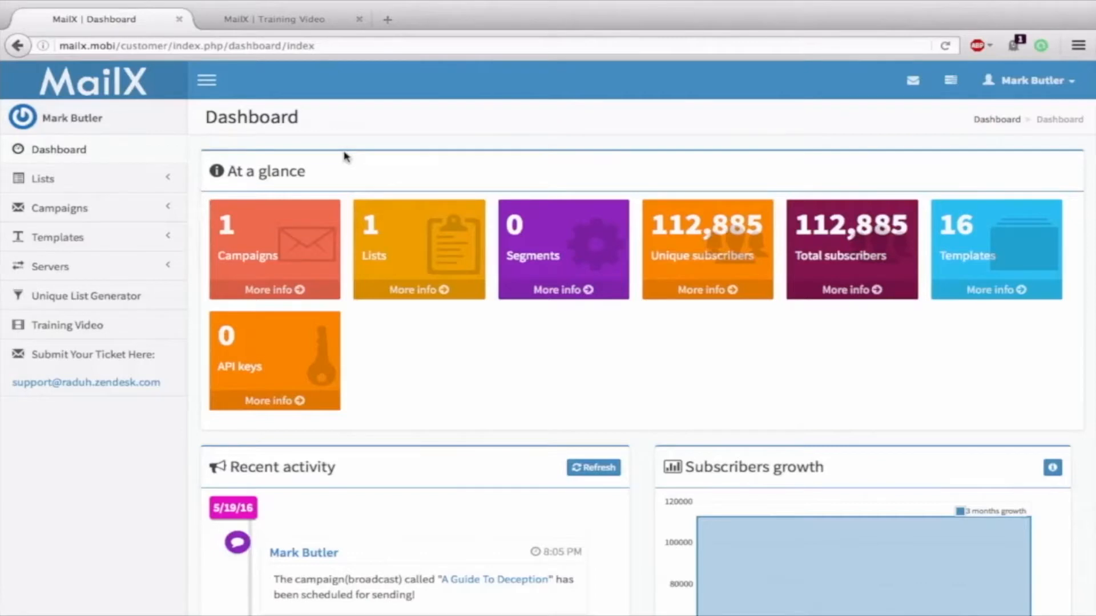
Go to the Unique List Generator and place the cursor in its empty input email box
scroll(345, 156, "down", 1)
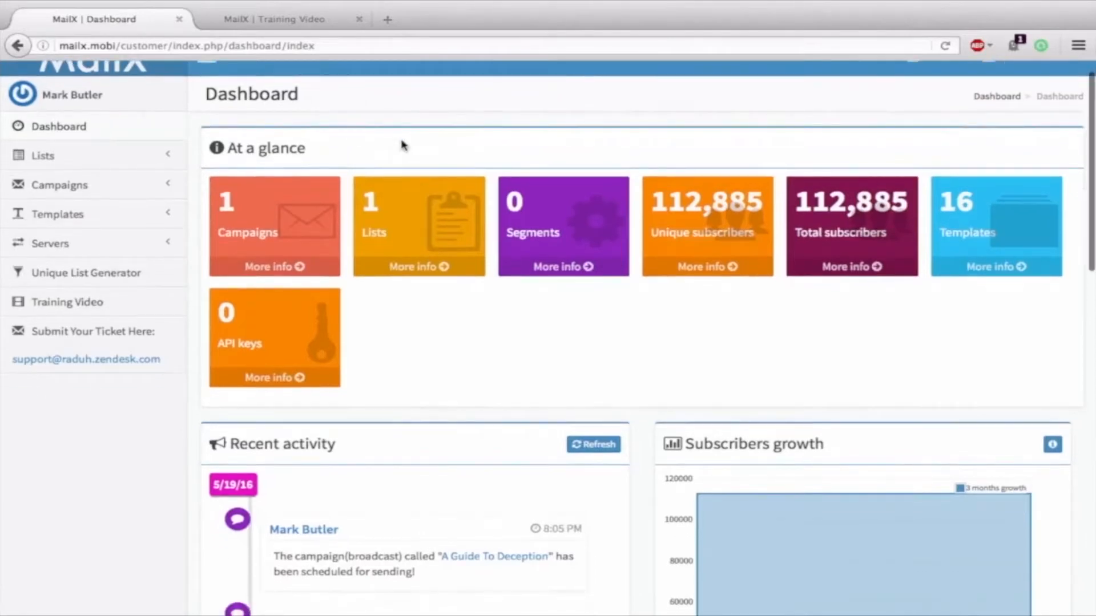
scroll(403, 144, "up", 1)
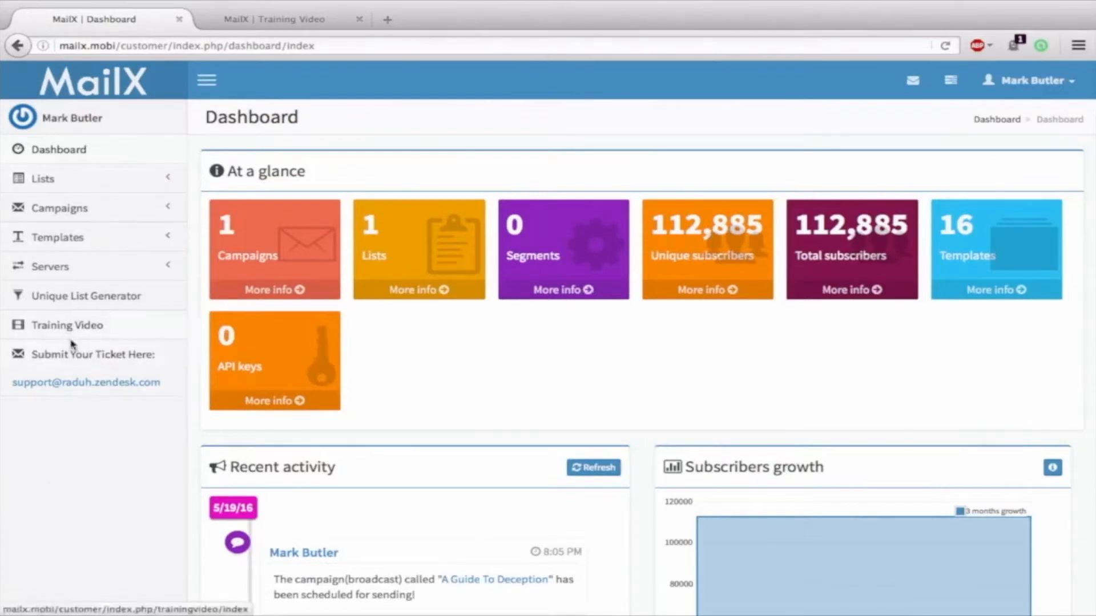
left_click(79, 298)
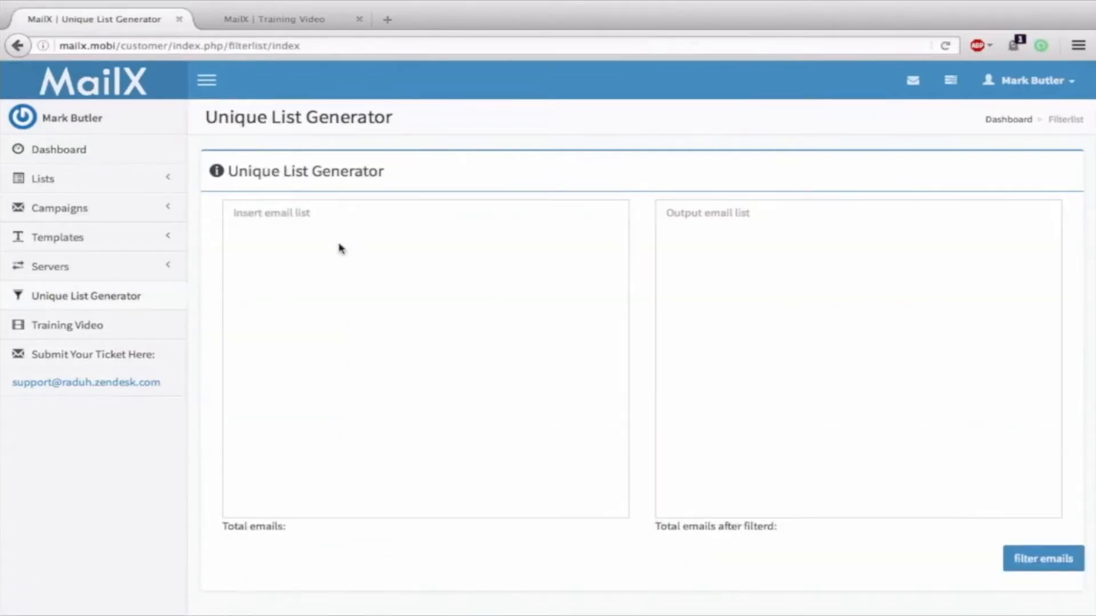
left_click(405, 263)
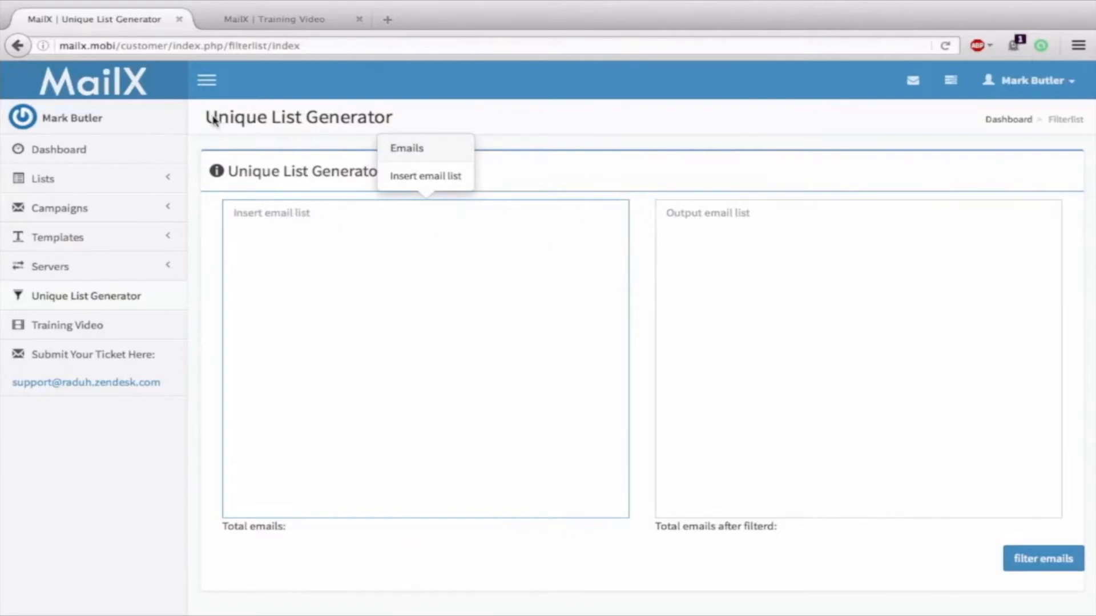
left_click_drag(203, 117, 392, 120)
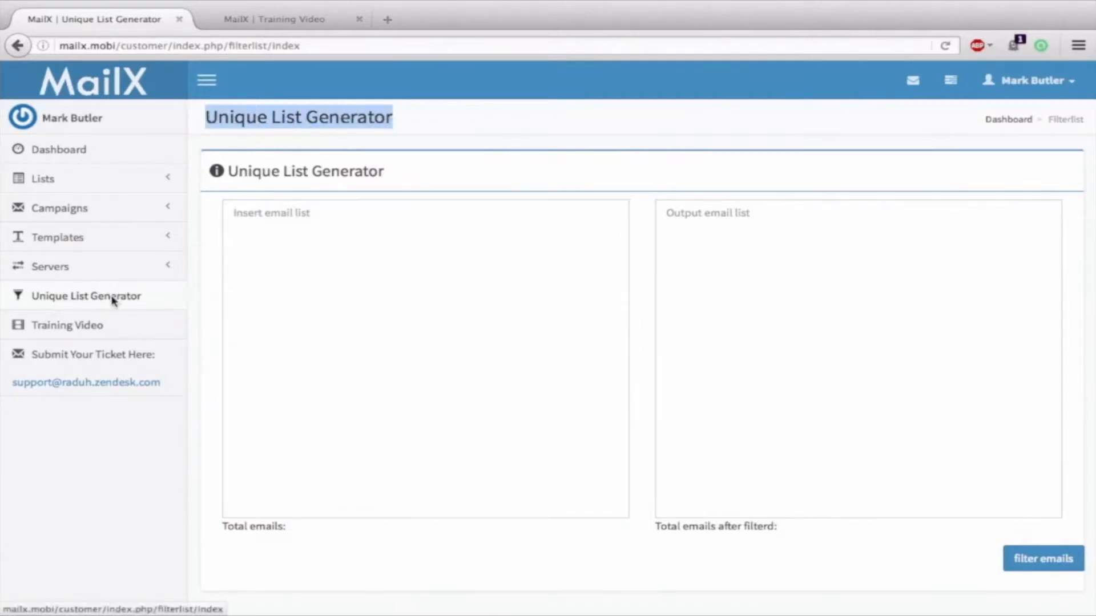
left_click(407, 278)
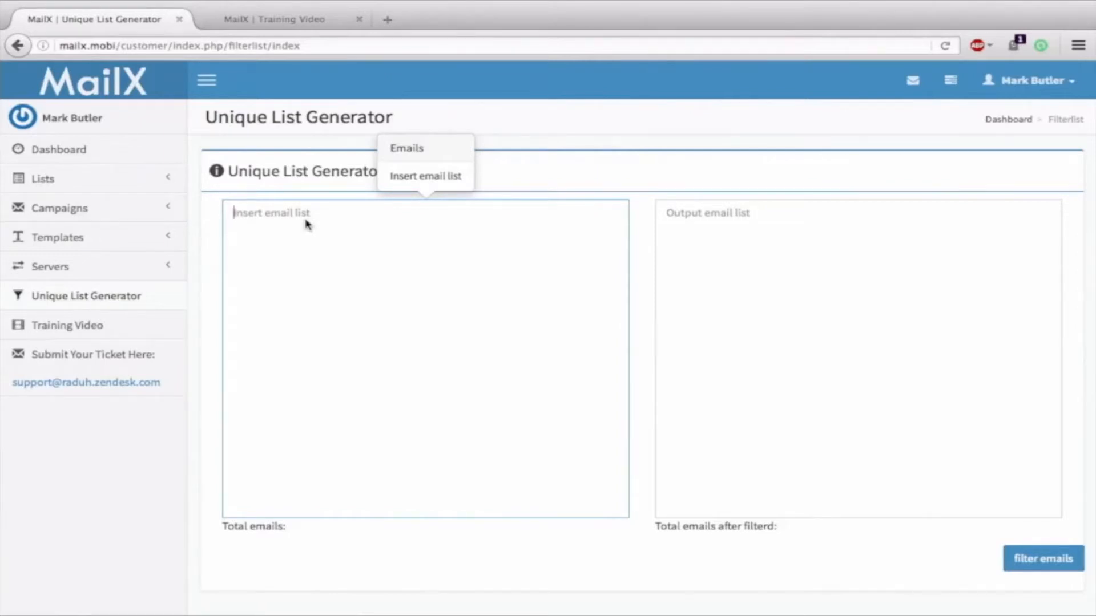
key("ctrl+a")
key("ctrl+c")
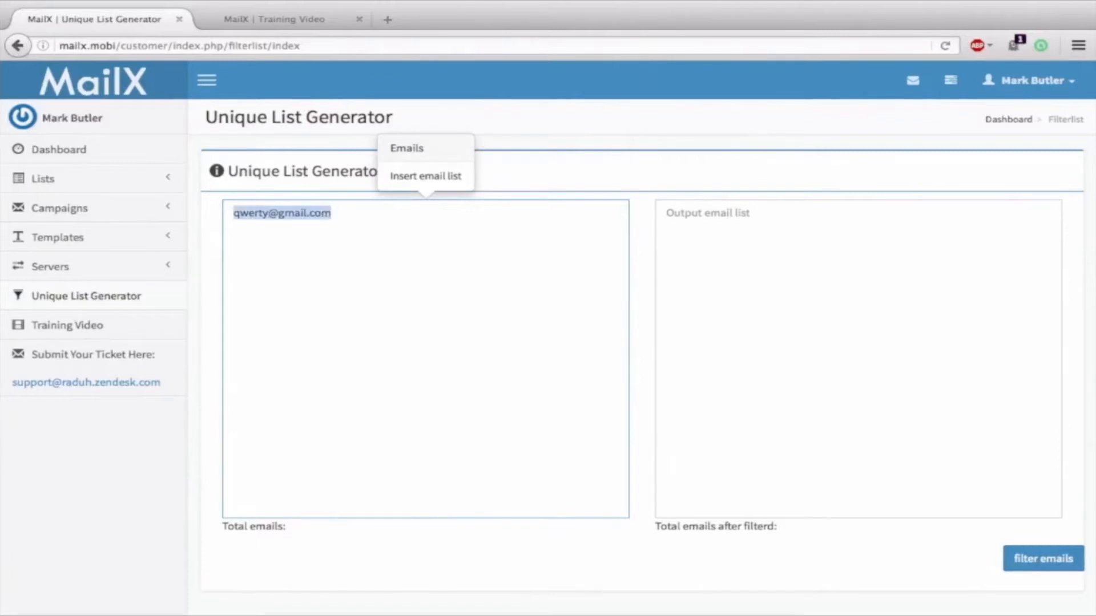
left_click(331, 213)
key("ctrl+v")
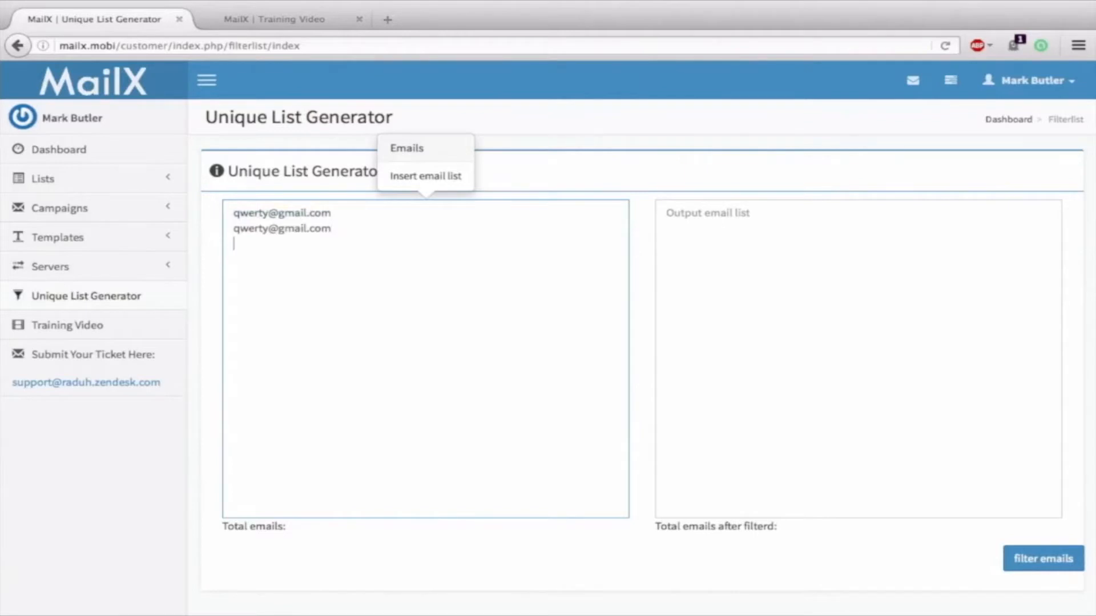
type("aowufaf")
key("BackSpace")
key("BackSpace")
key("BackSpace")
key("BackSpace")
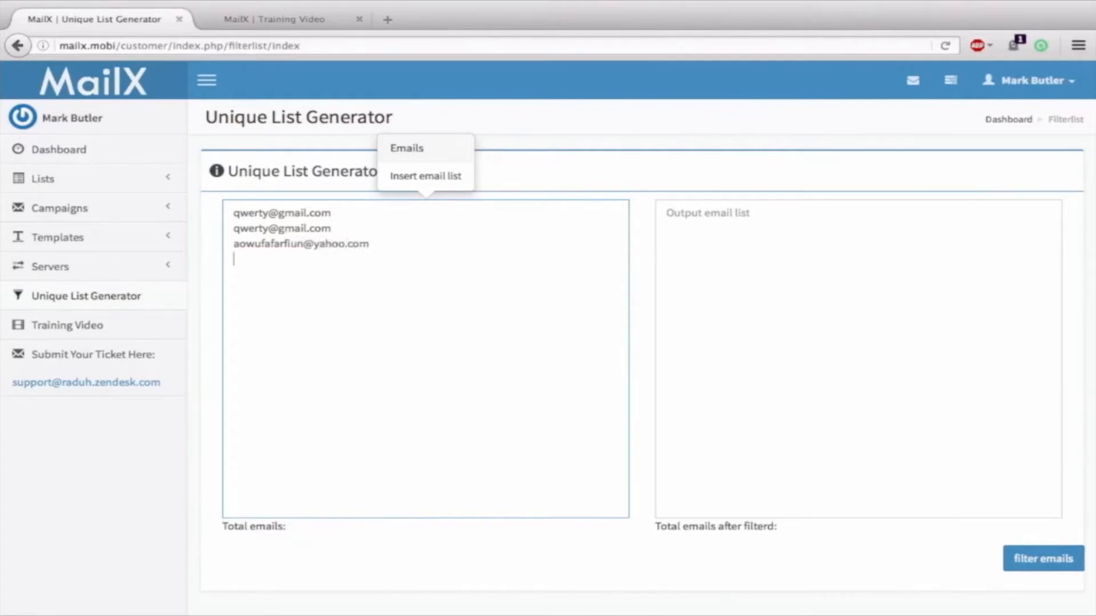
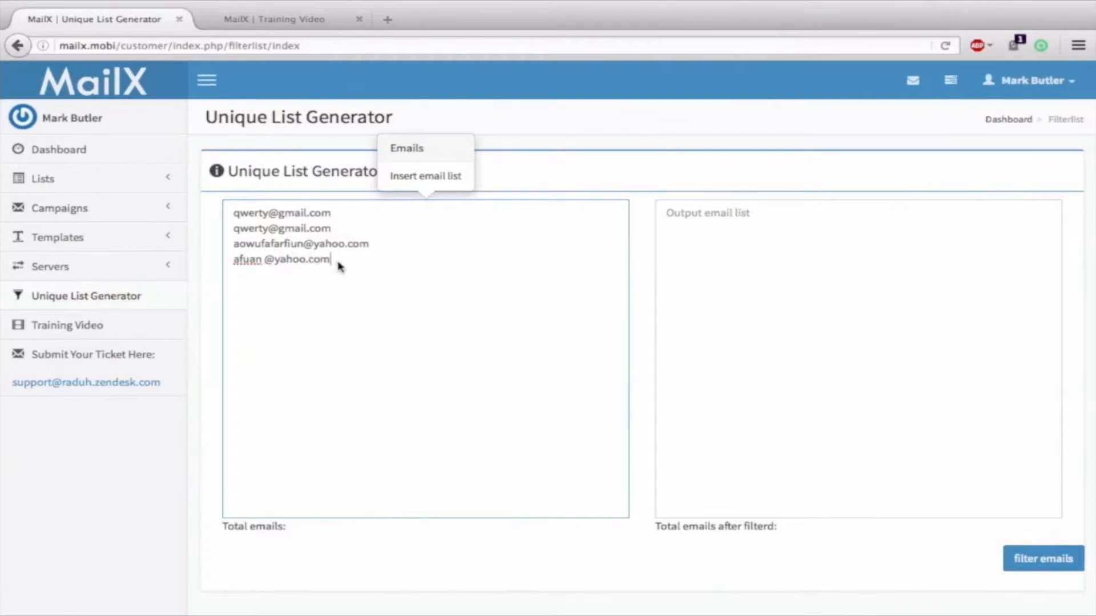
left_click_drag(336, 261, 233, 269)
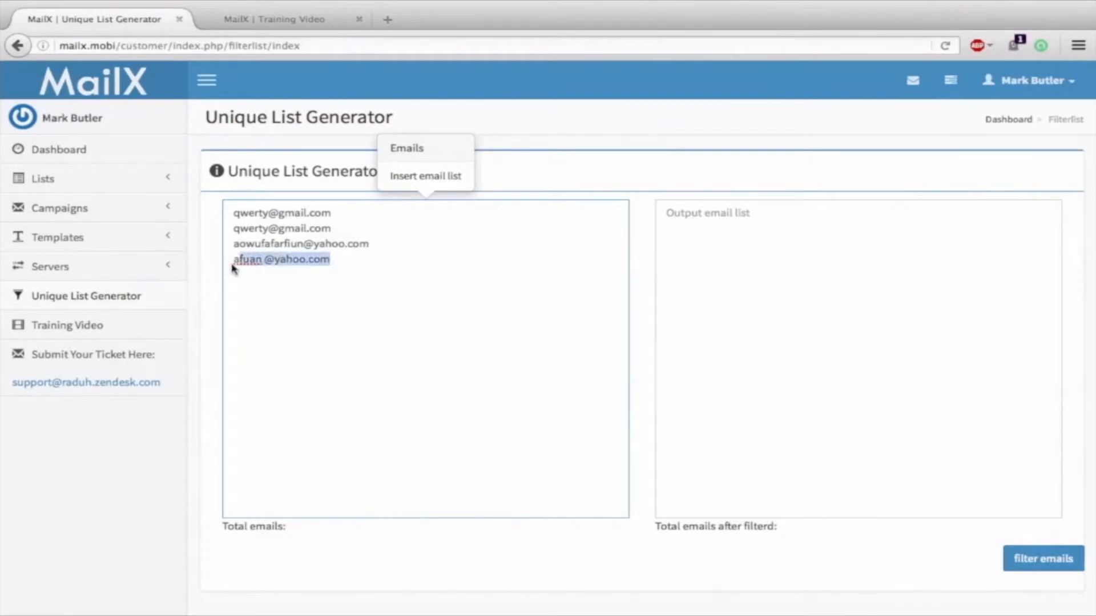
left_click(264, 262)
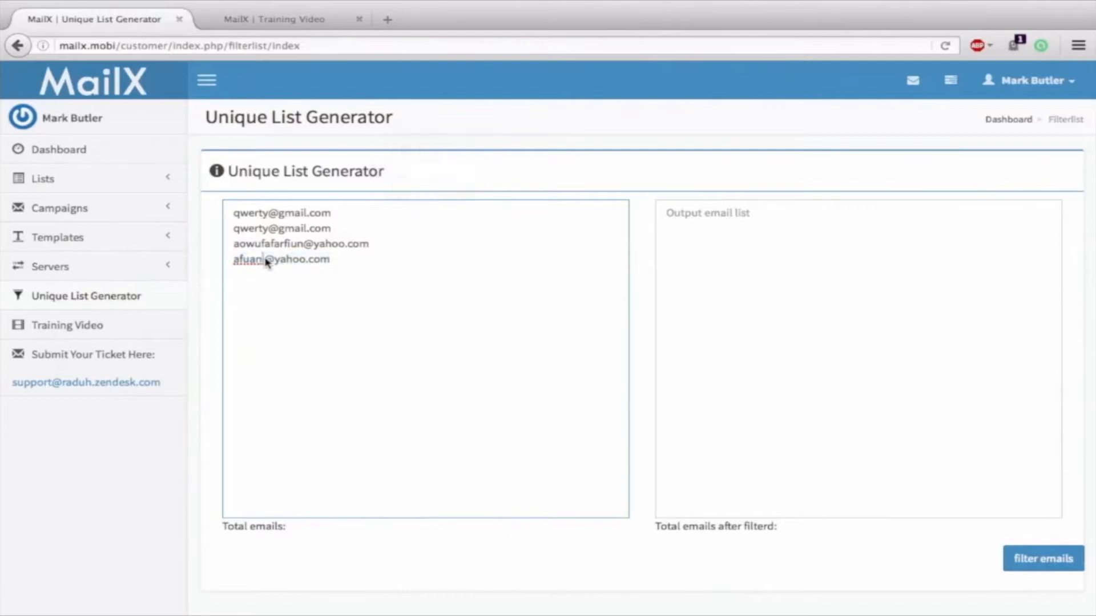
double_click(382, 245)
left_click_drag(382, 244, 227, 245)
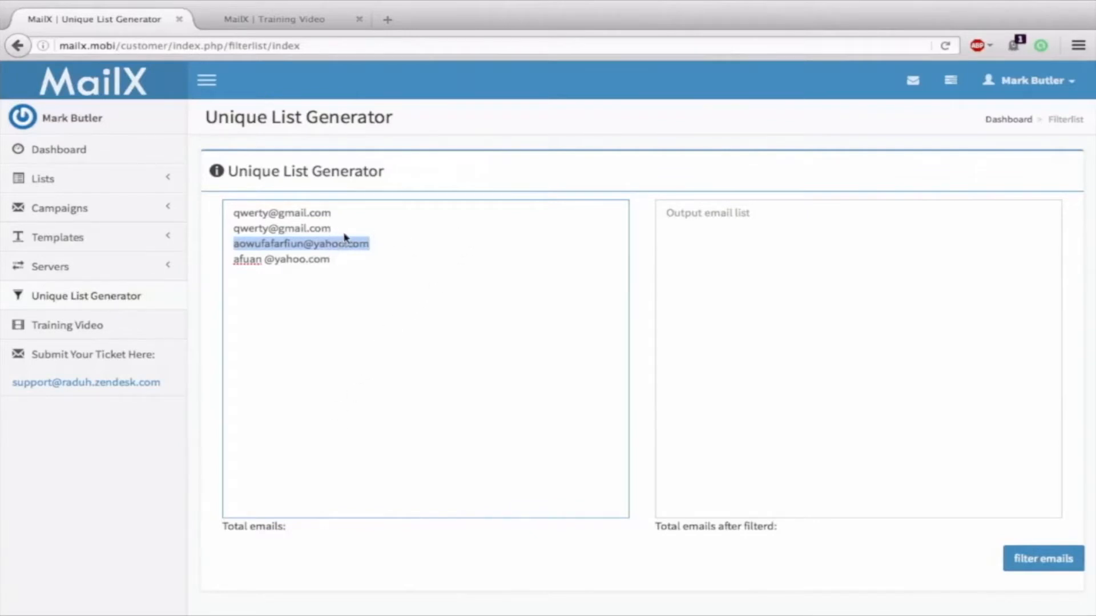
left_click(297, 283)
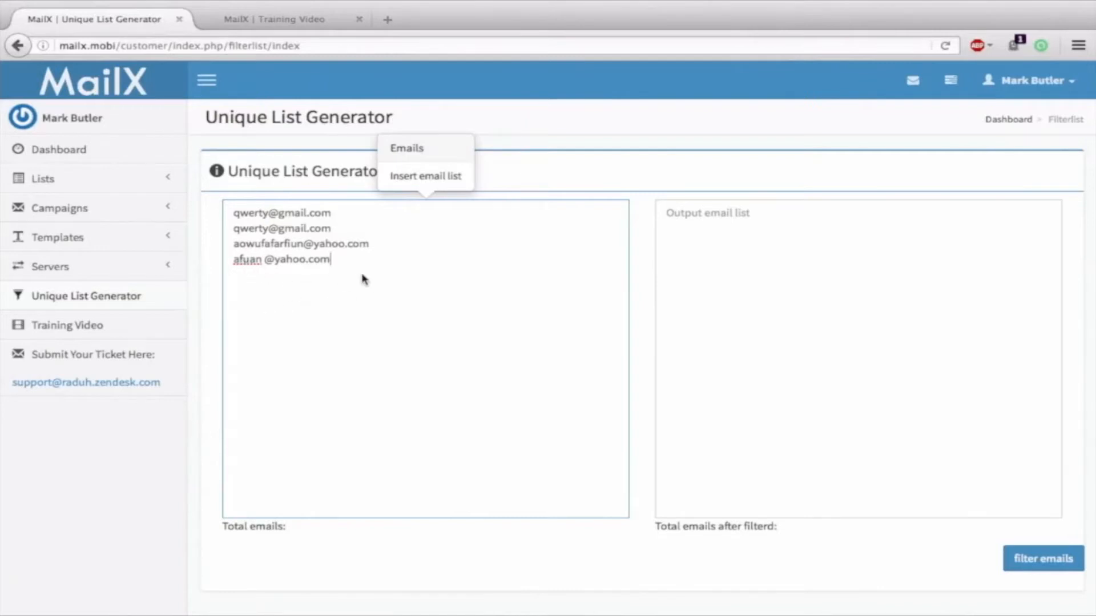
key("Return")
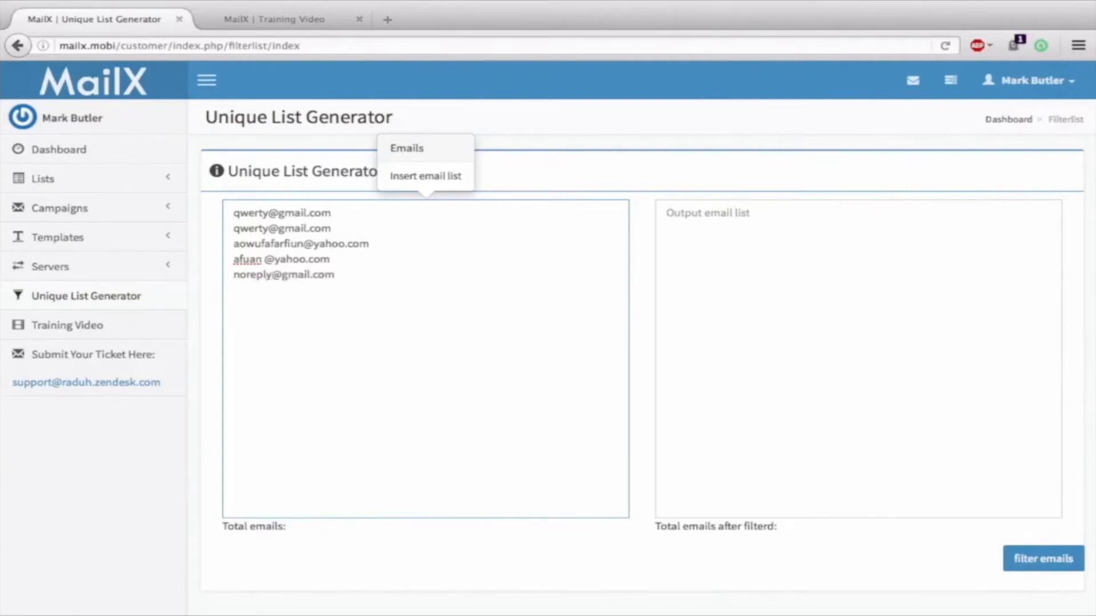
Run the email filter and compare each of the three unique outputs with the dropped input address
left_click(1047, 561)
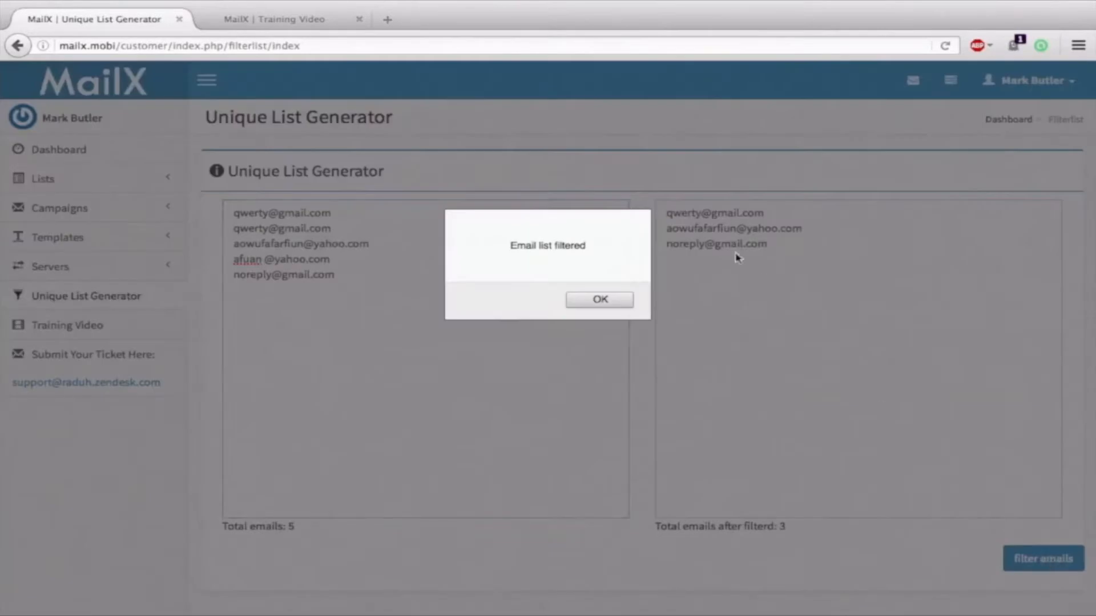
left_click(598, 304)
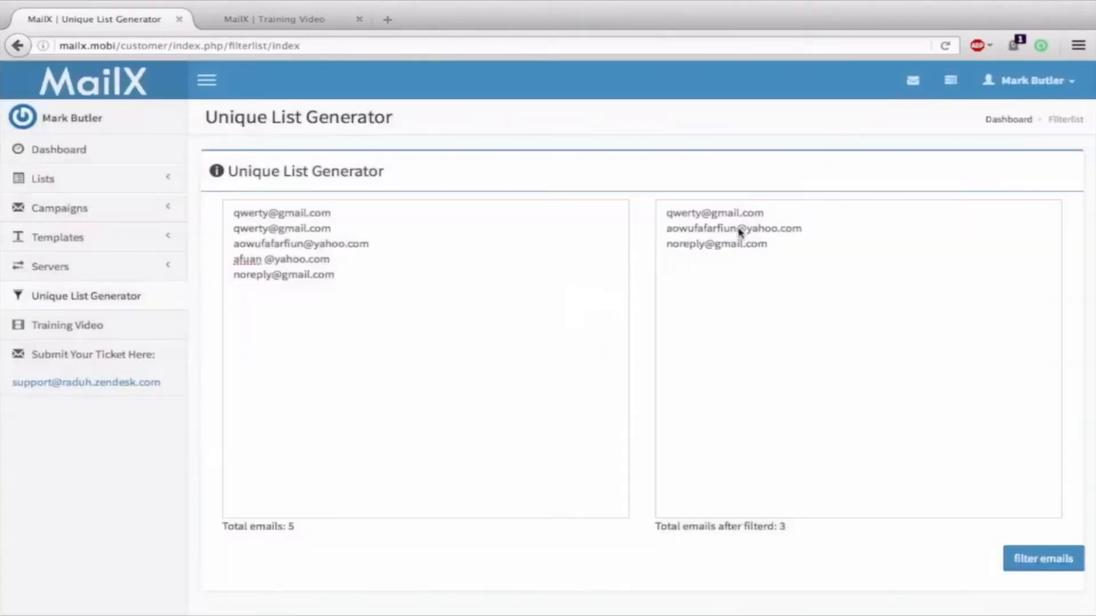
left_click_drag(772, 213, 656, 220)
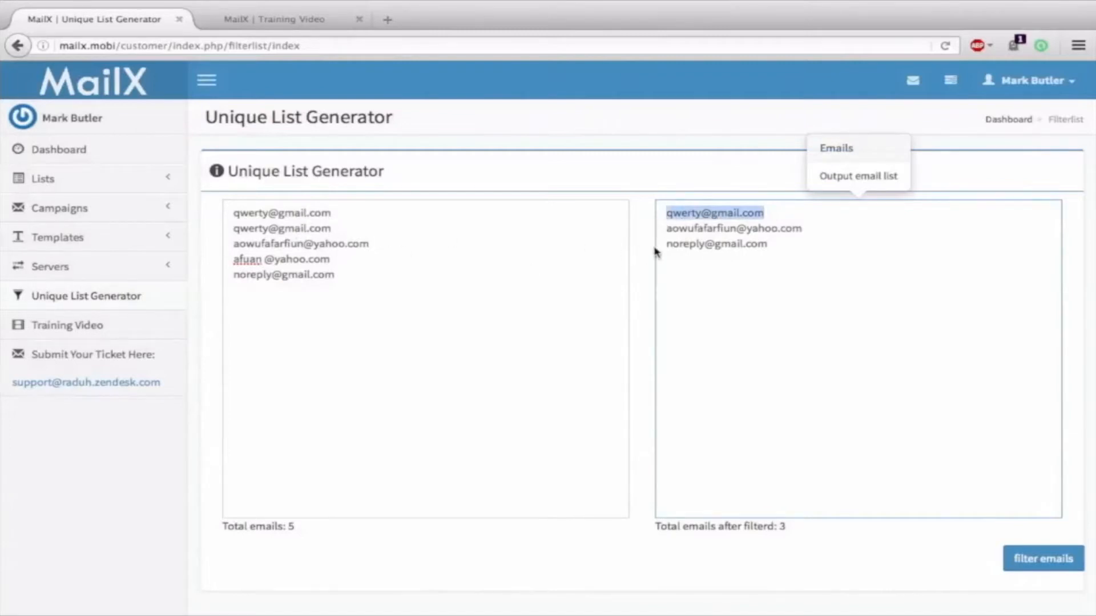
triple_click(718, 231)
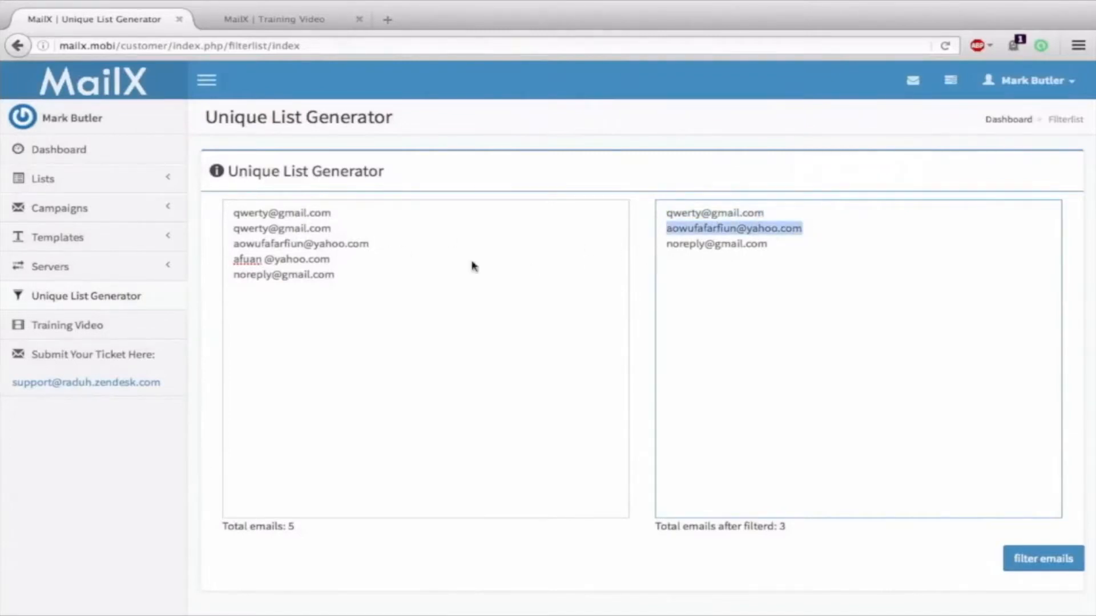
triple_click(259, 263)
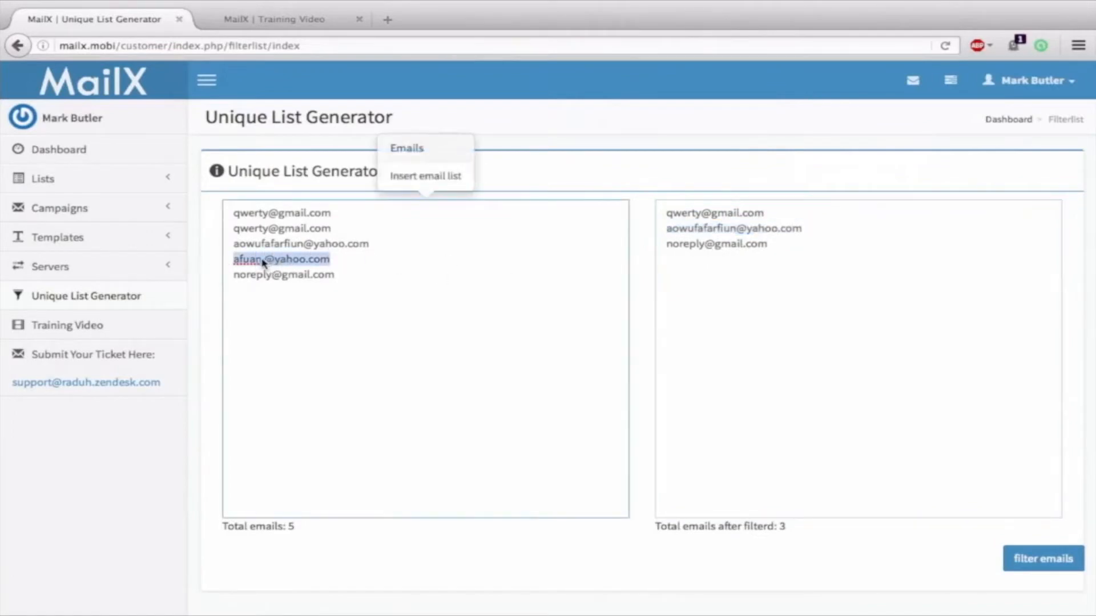
triple_click(713, 246)
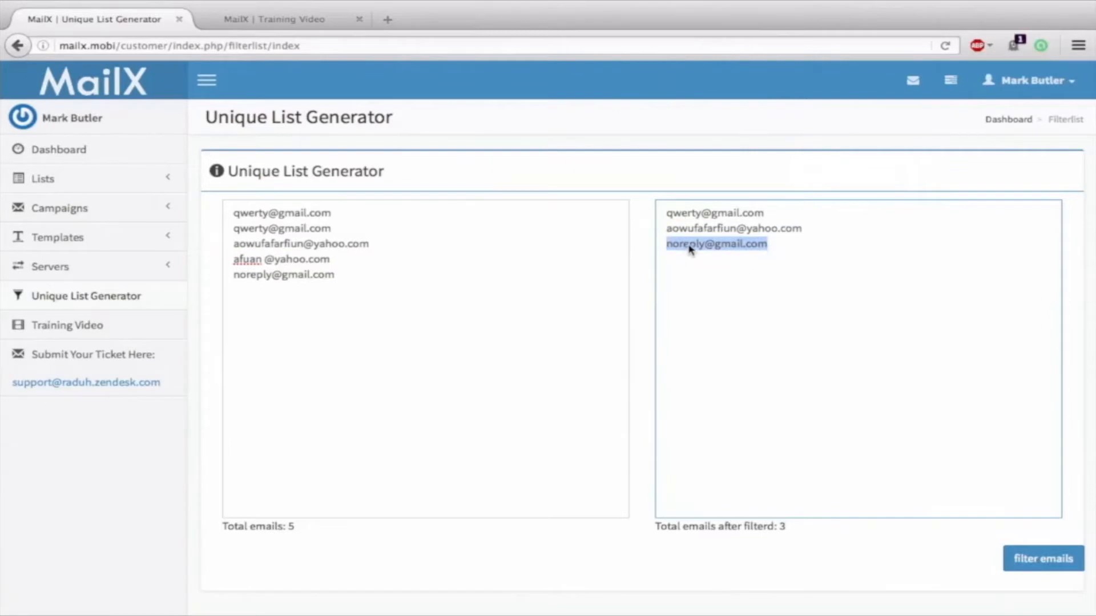
left_click(715, 245)
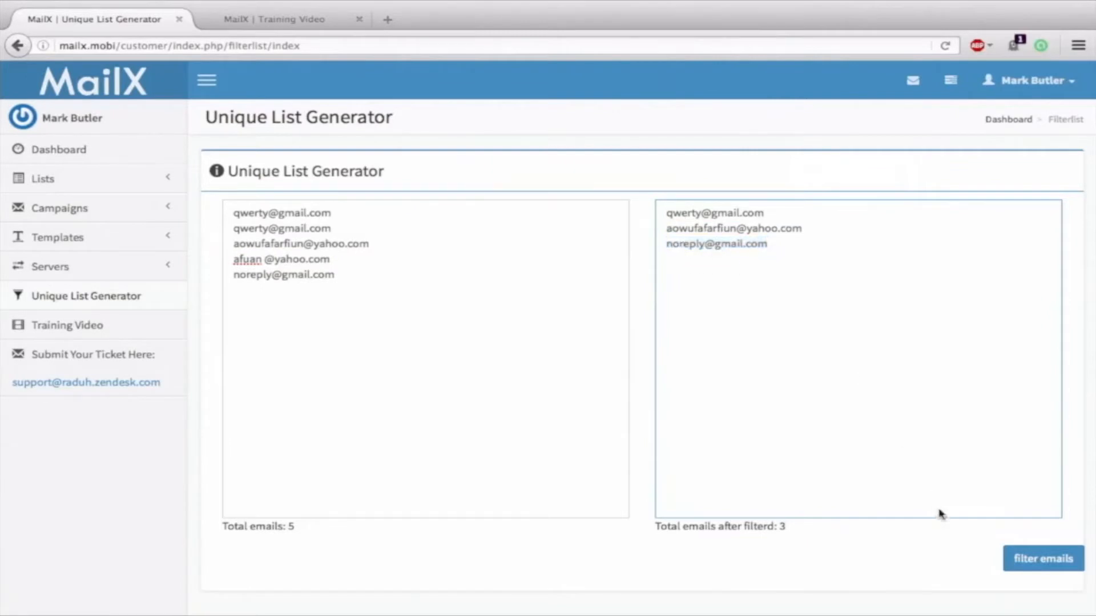
left_click(1036, 567)
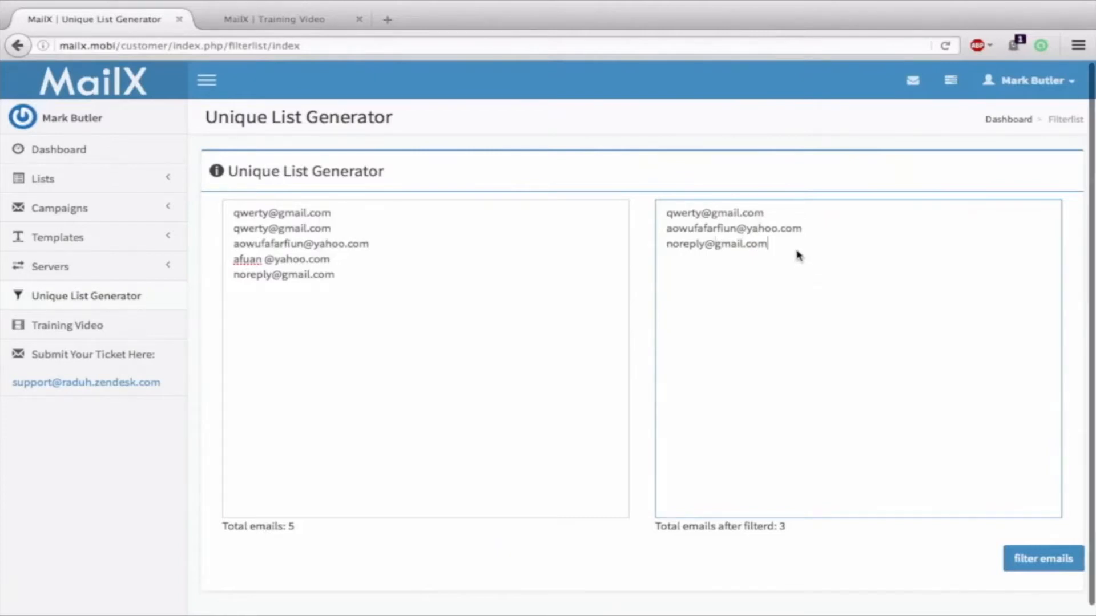
Select the three unique output emails, then select every email in the original list
left_click_drag(768, 251, 643, 190)
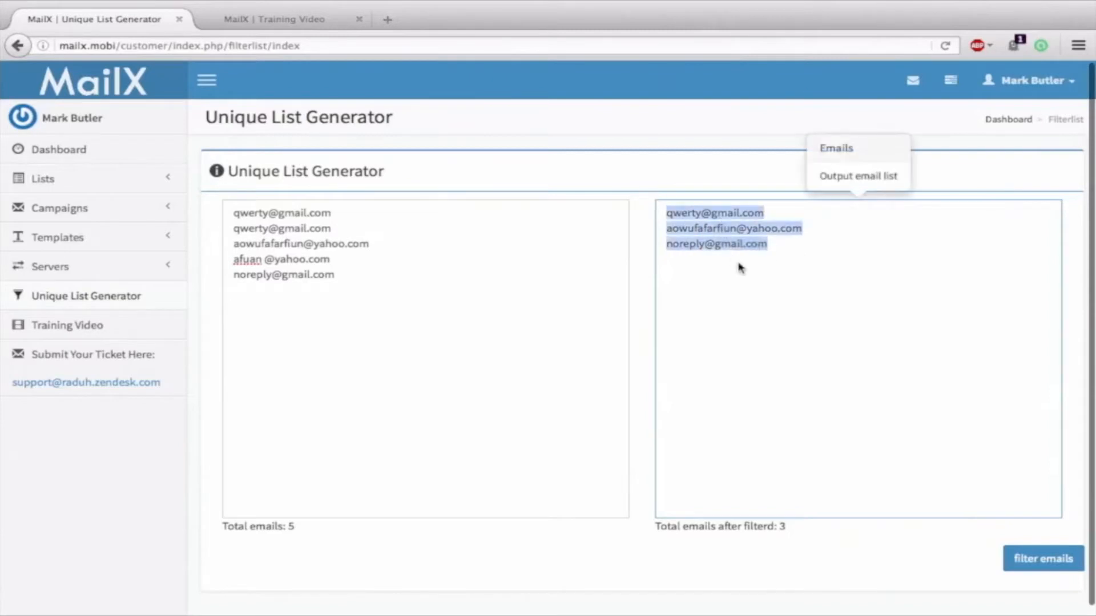
left_click(810, 268)
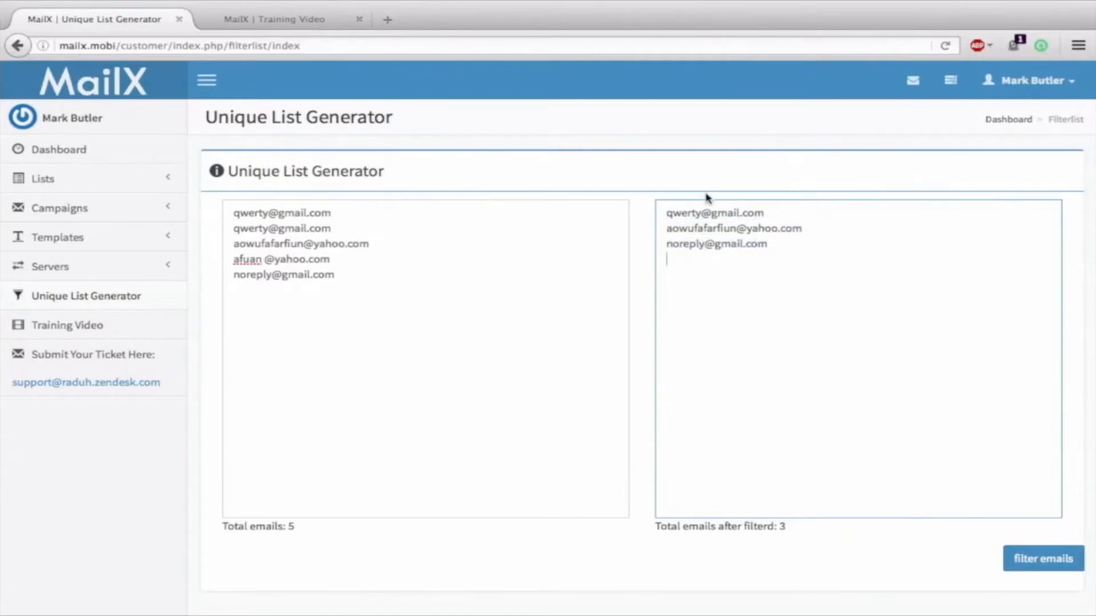
scroll(951, 340, "down", 1)
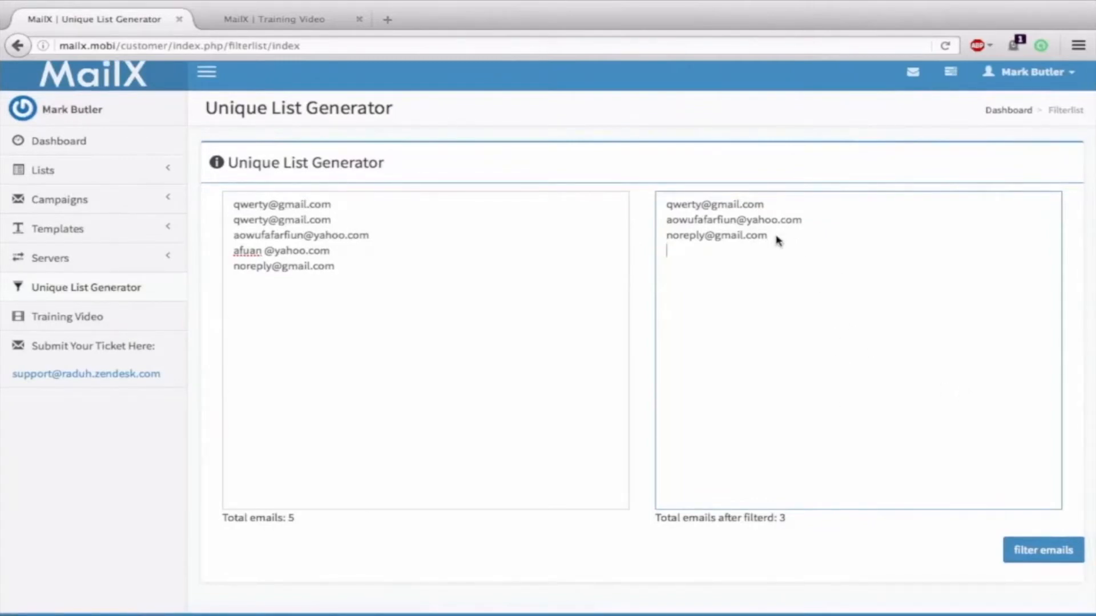
left_click_drag(778, 240, 643, 184)
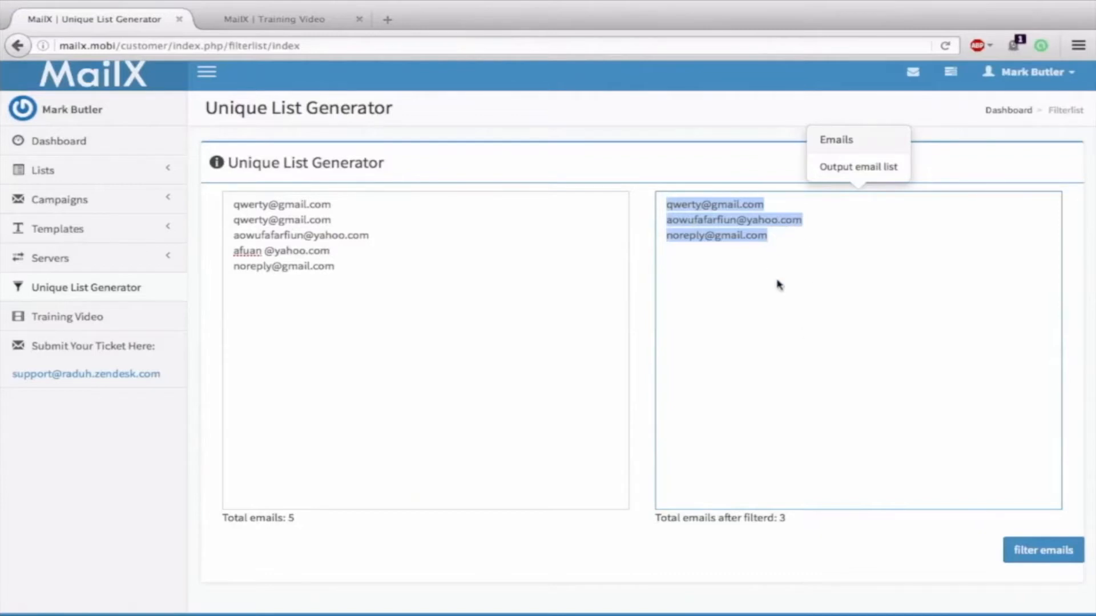
left_click(828, 283)
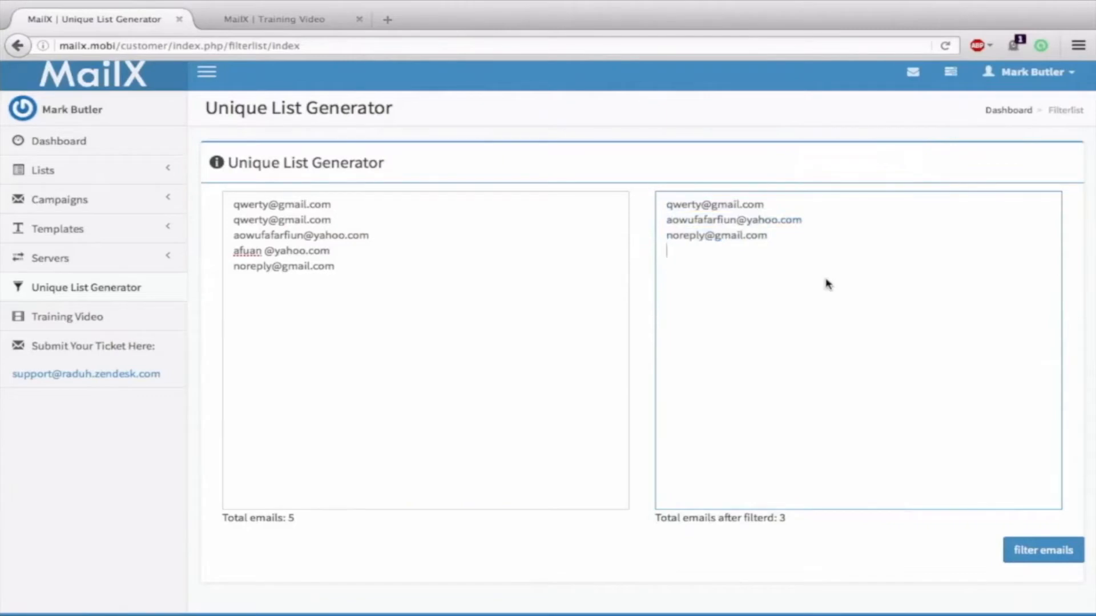
left_click(351, 277)
key("ctrl+a")
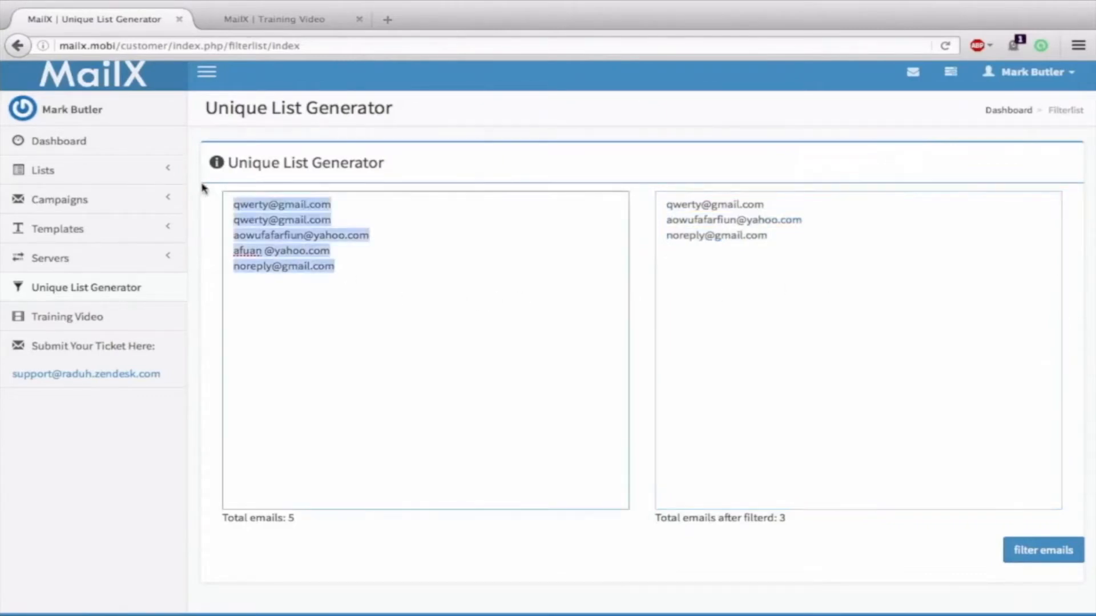
Move the selection from the five original emails to all three unique output addresses
left_click(398, 270)
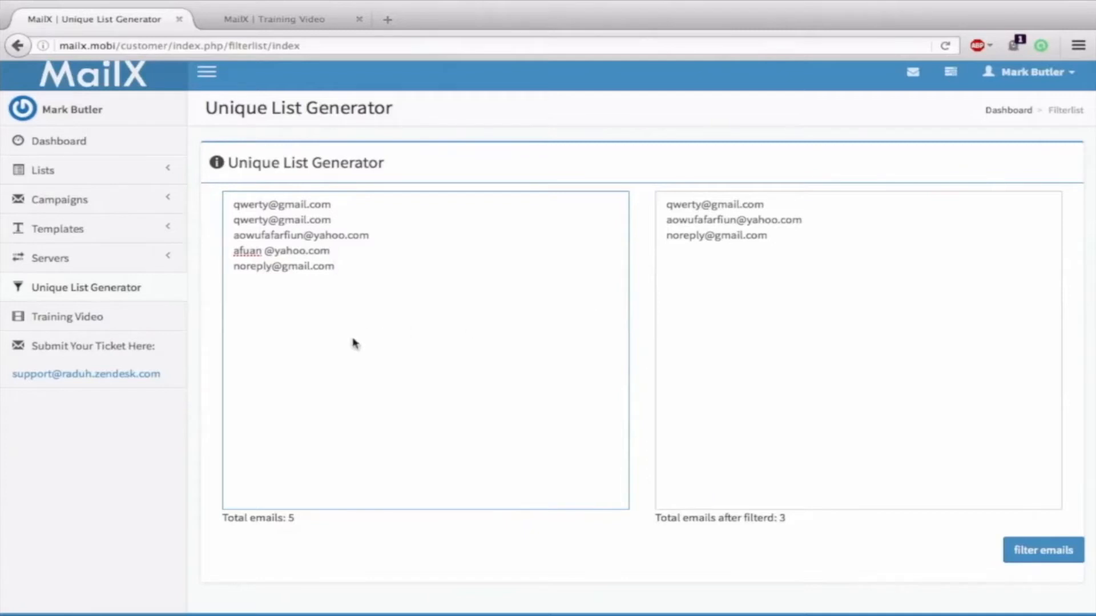
key("ctrl+a")
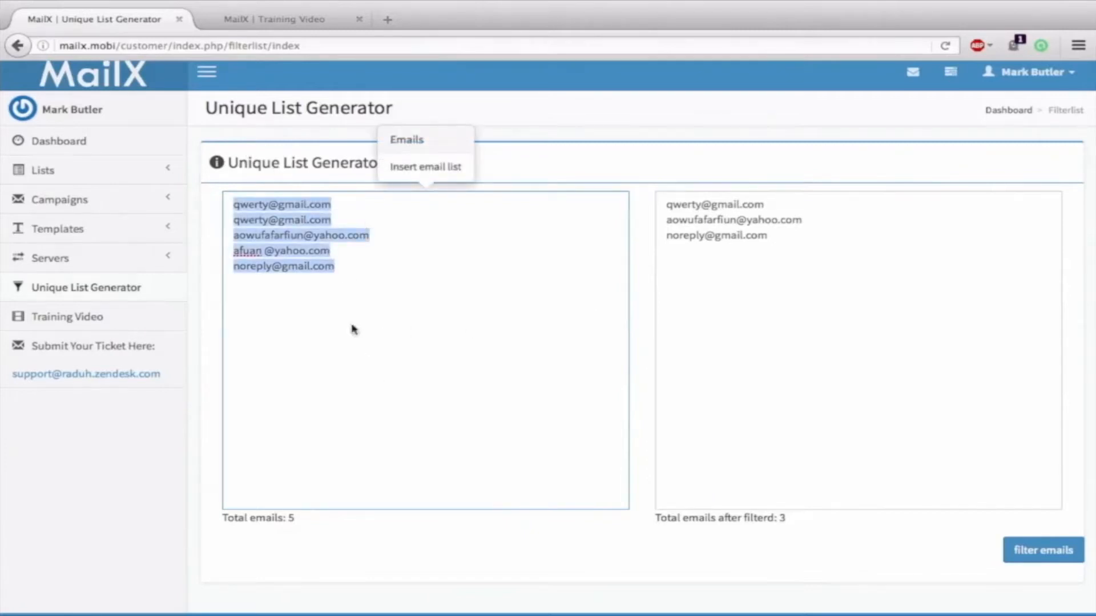
left_click(512, 415)
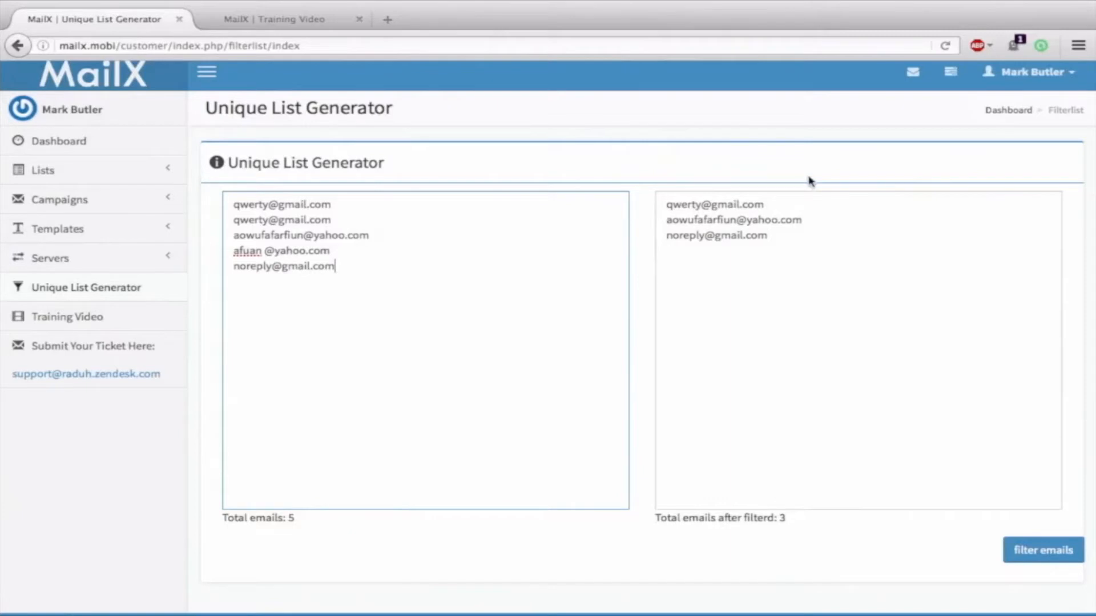
left_click(831, 263)
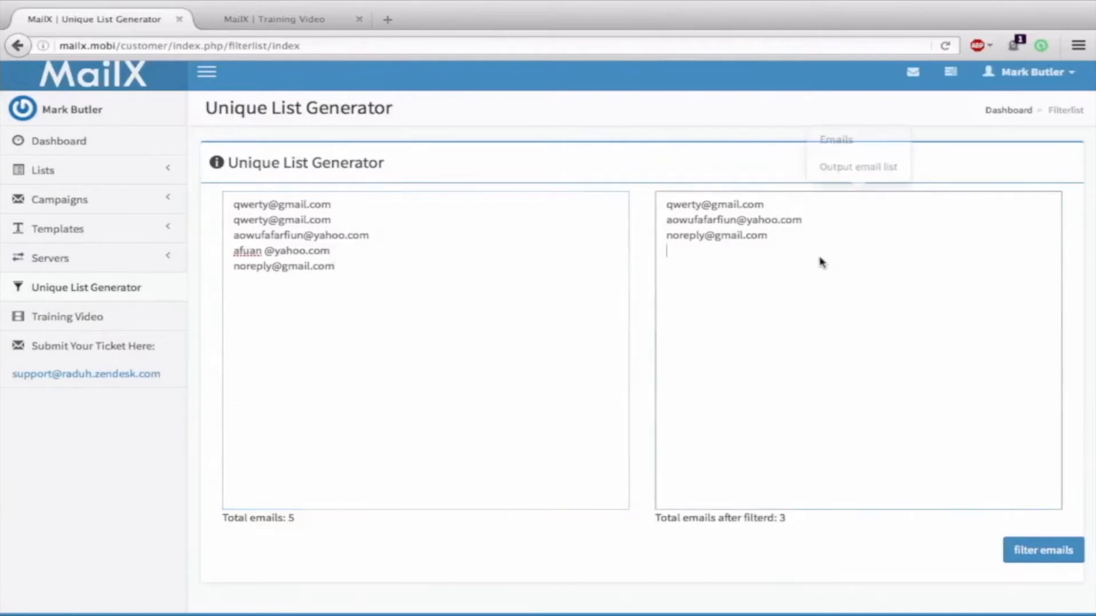
left_click(411, 259)
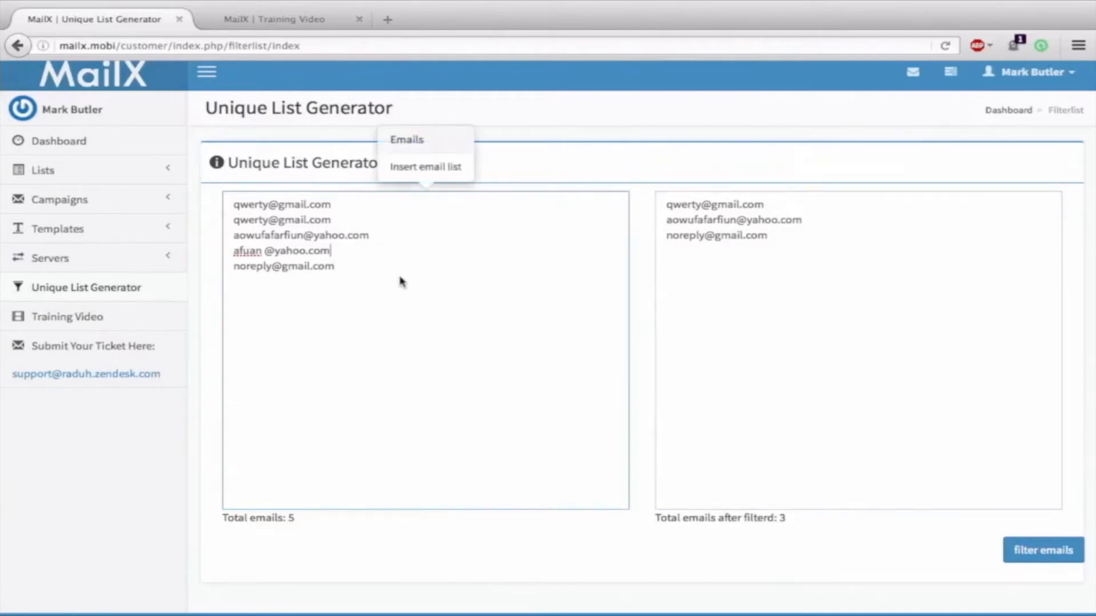
left_click(848, 290)
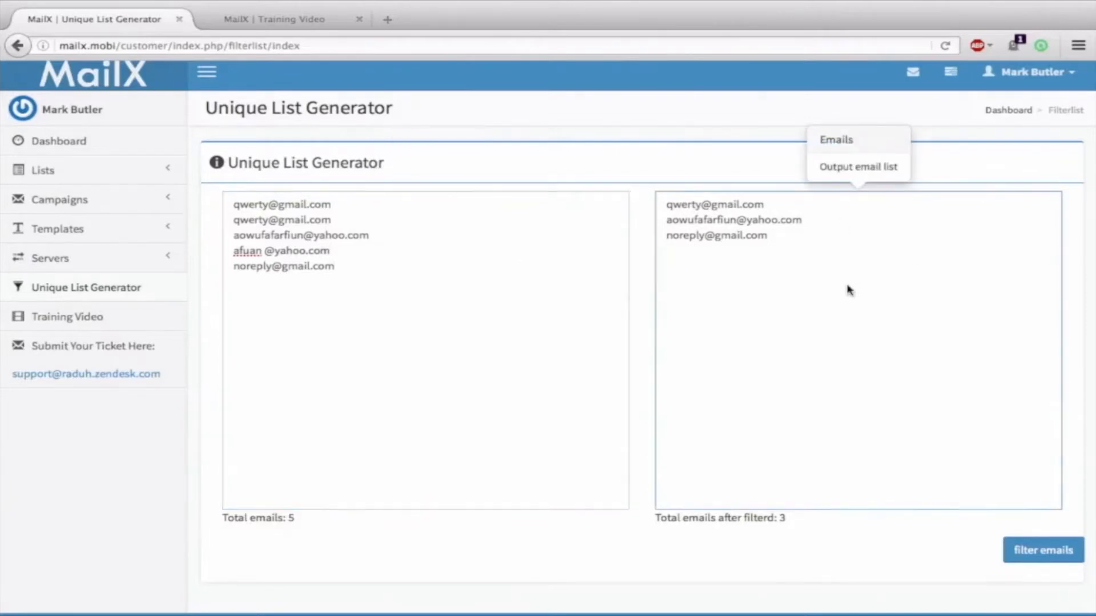
key("ctrl+a")
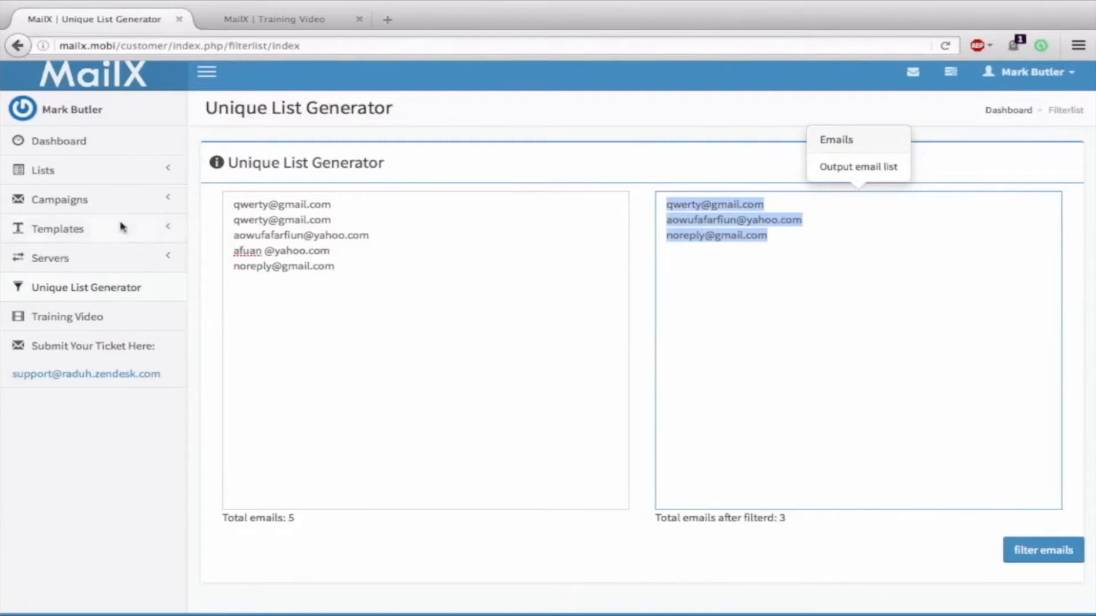
Open Lists > Lists, glance at the Create new list form, and return to all mailing lists
left_click(106, 173)
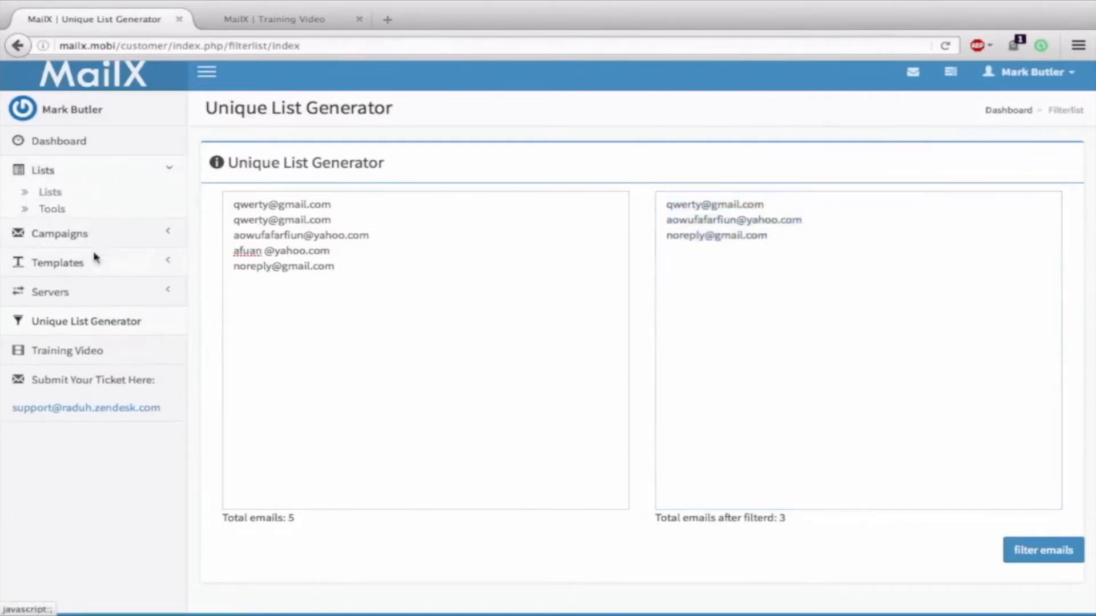
left_click(49, 192)
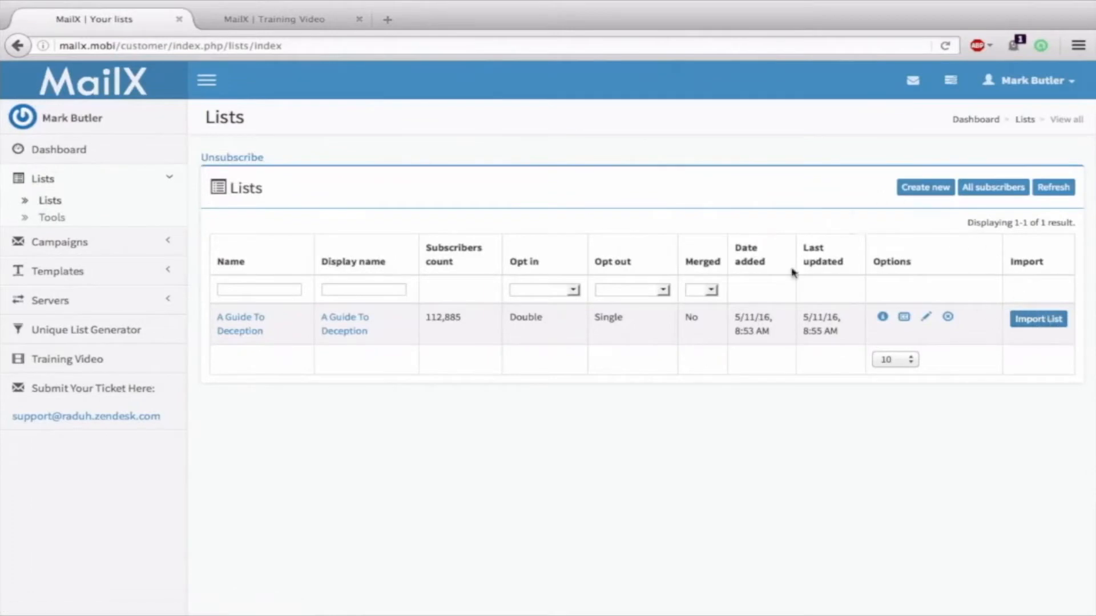
left_click(929, 189)
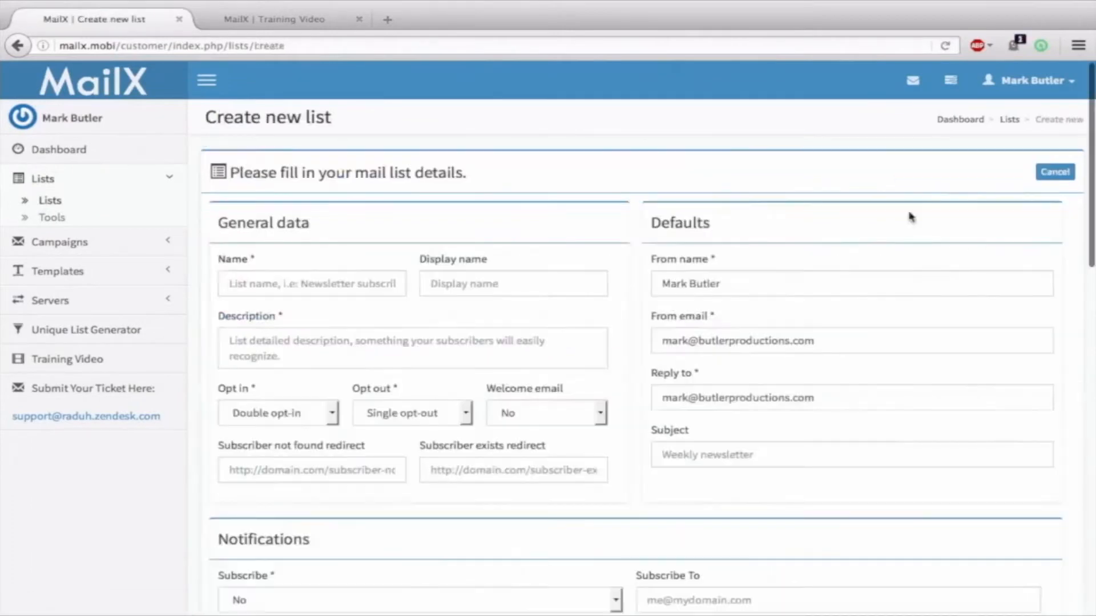
scroll(677, 213, "down", 2)
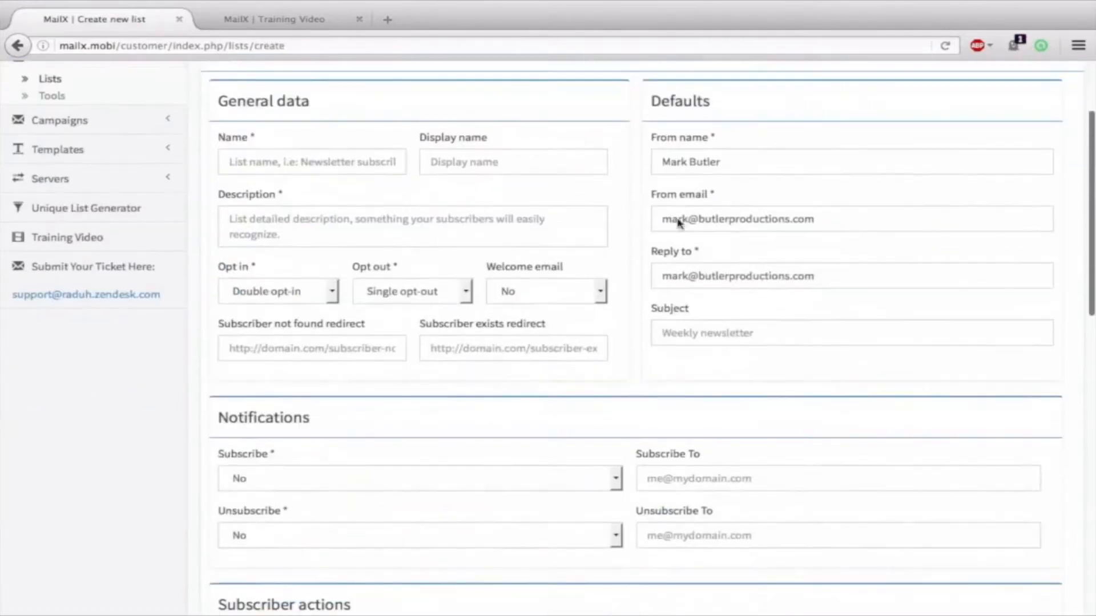
scroll(560, 152, "down", 6)
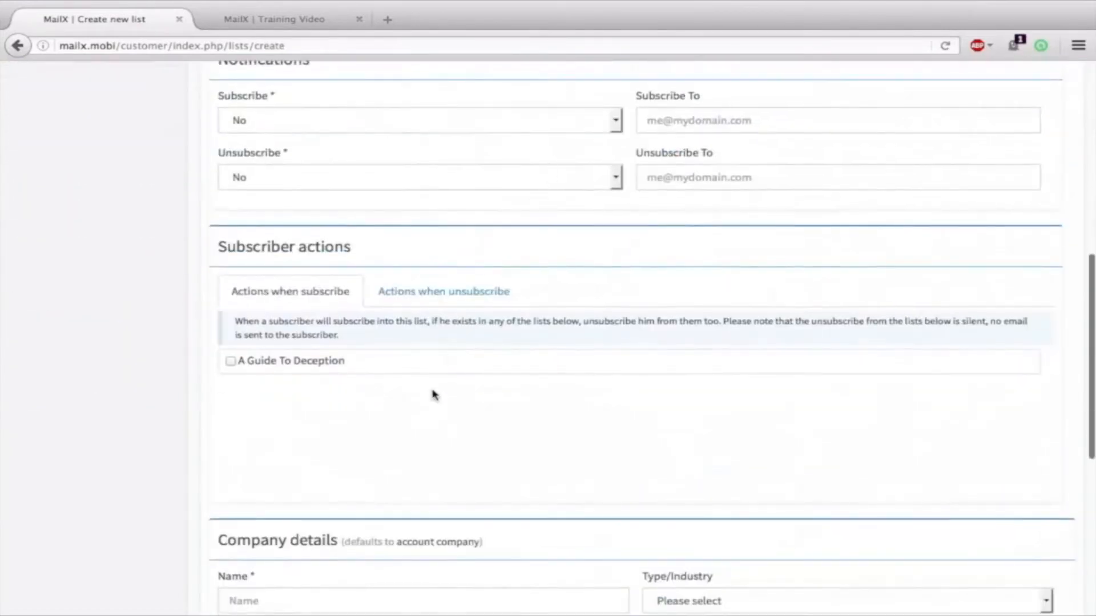
scroll(451, 377, "up", 8)
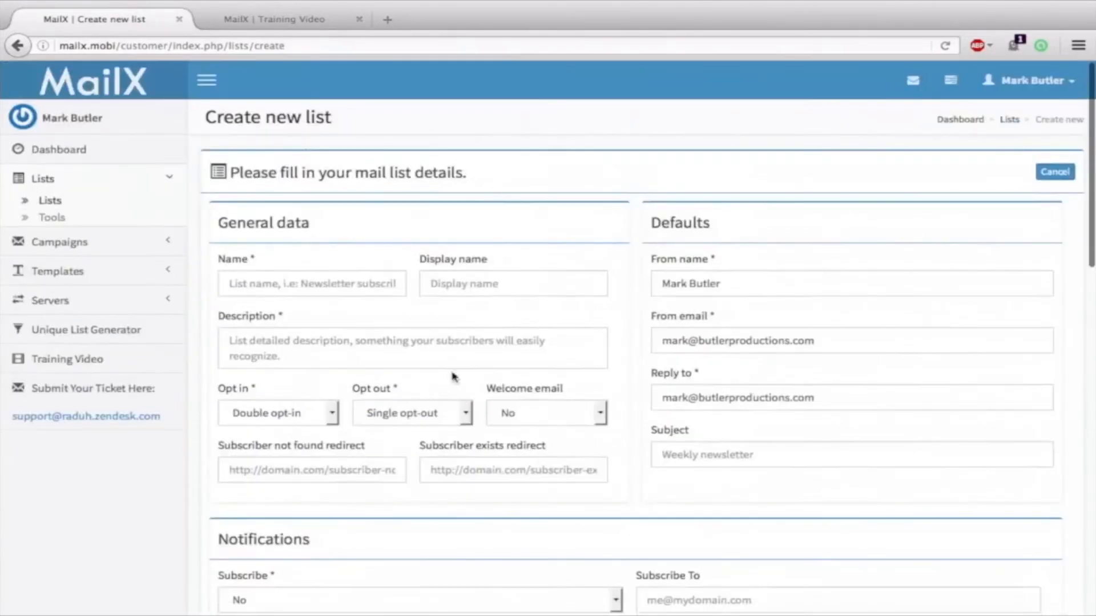
left_click(50, 201)
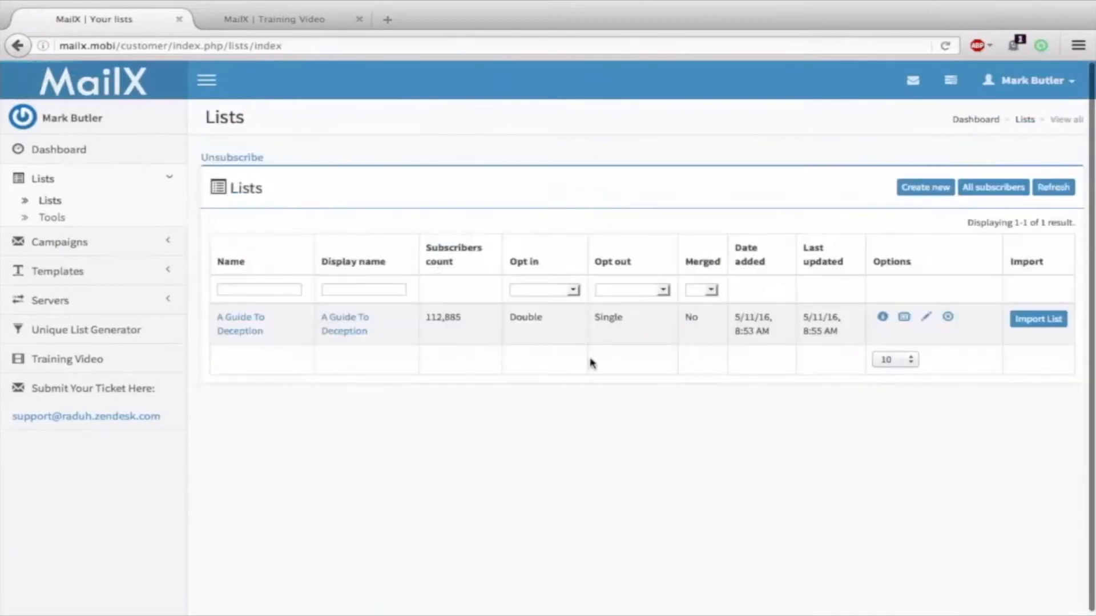
Start Import List for the A Guide To Deception mailing list
left_click(1053, 318)
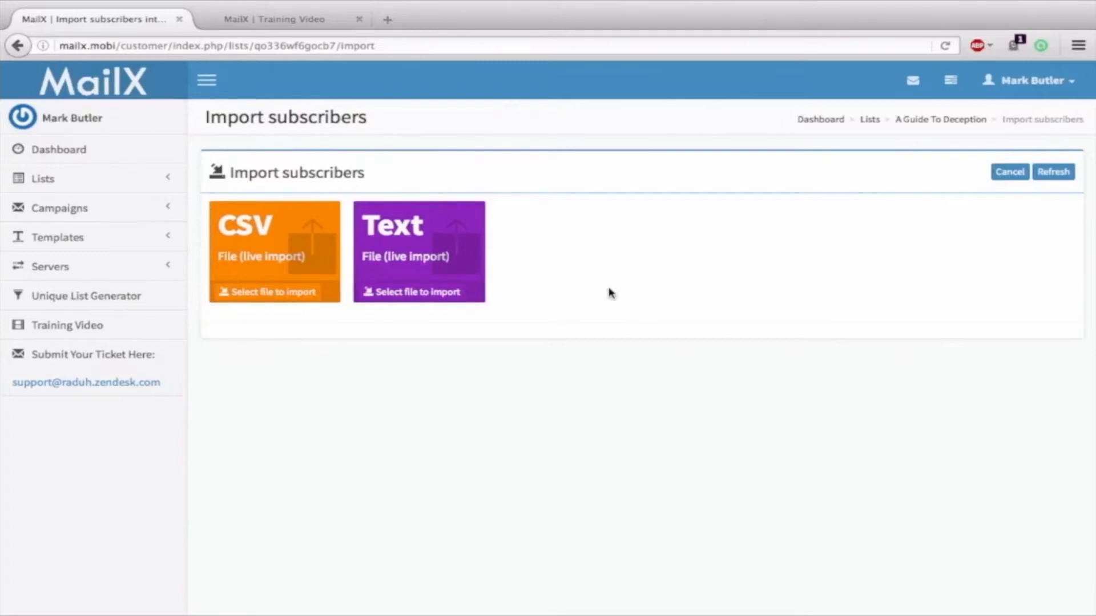
Choose text-file import, select Email List 2.txt, and upload it
left_click(395, 299)
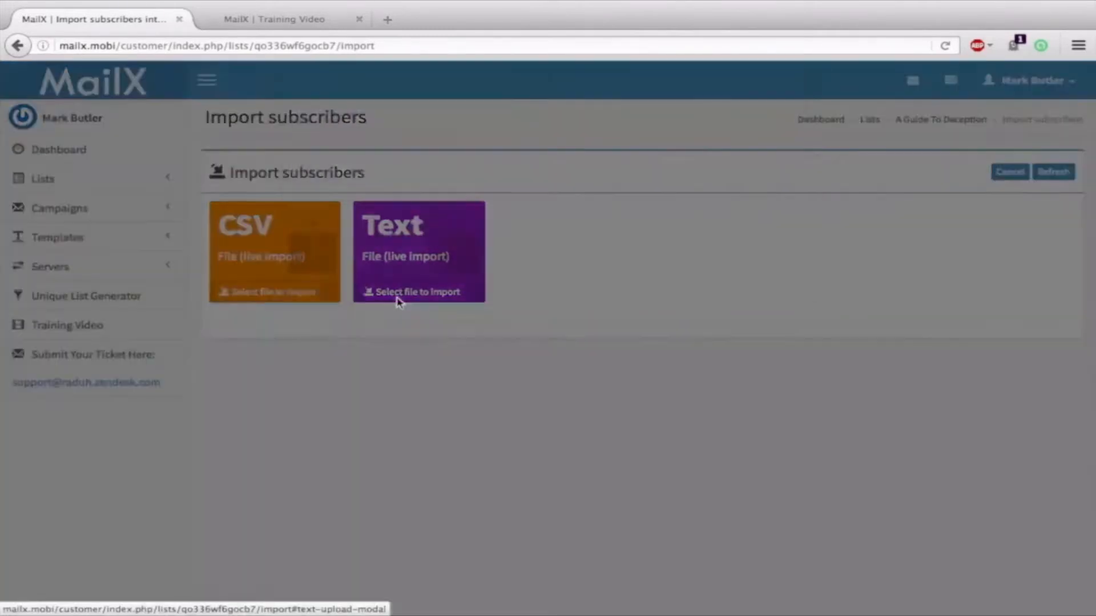
left_click(370, 250)
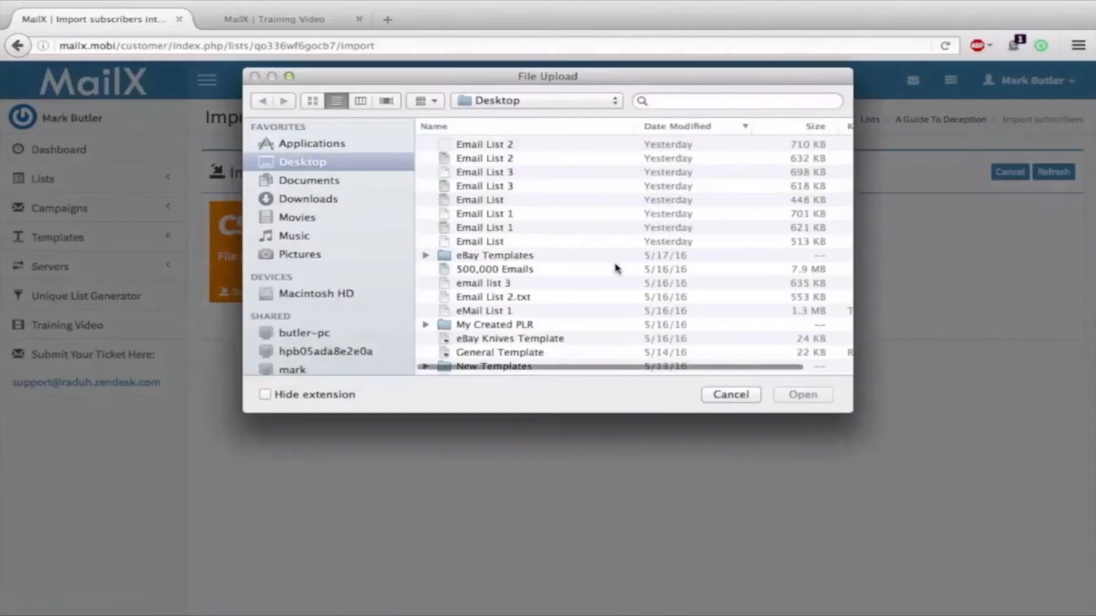
left_click(480, 285)
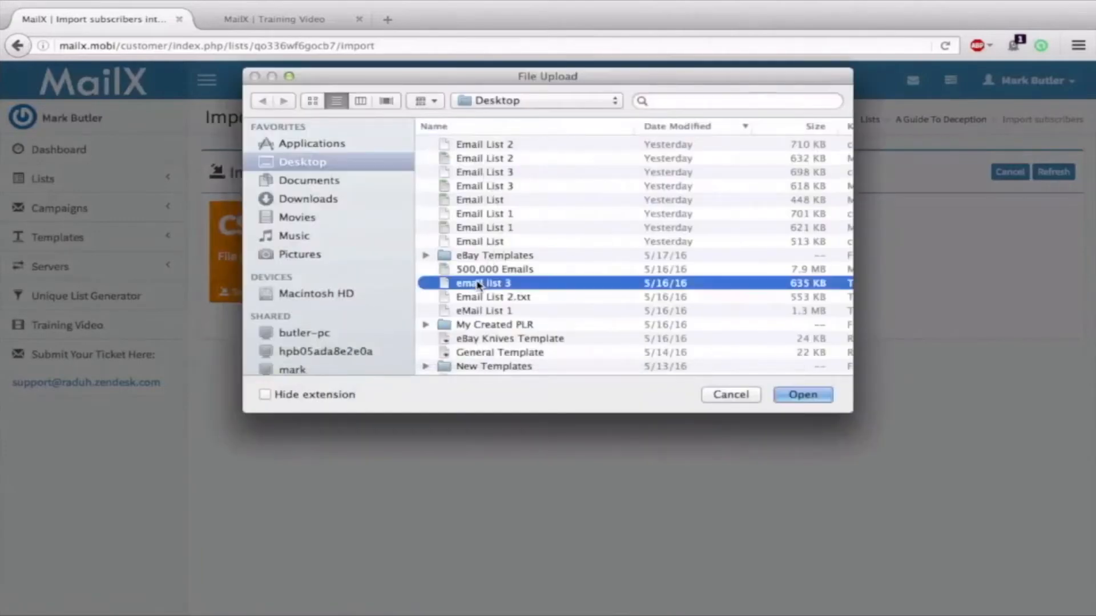
left_click(503, 299)
left_click(799, 395)
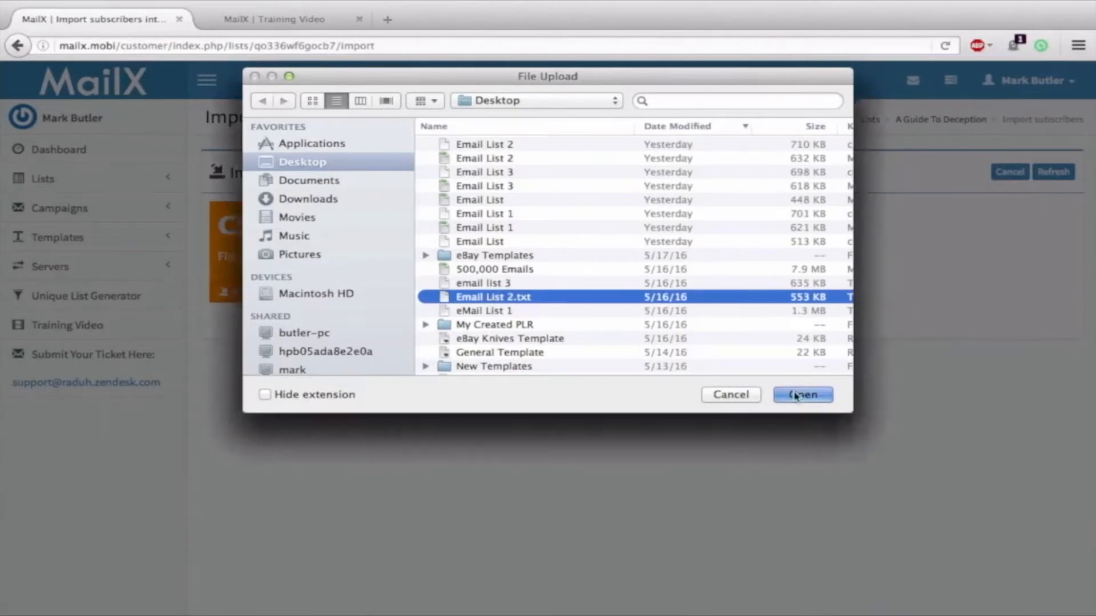
left_click(752, 320)
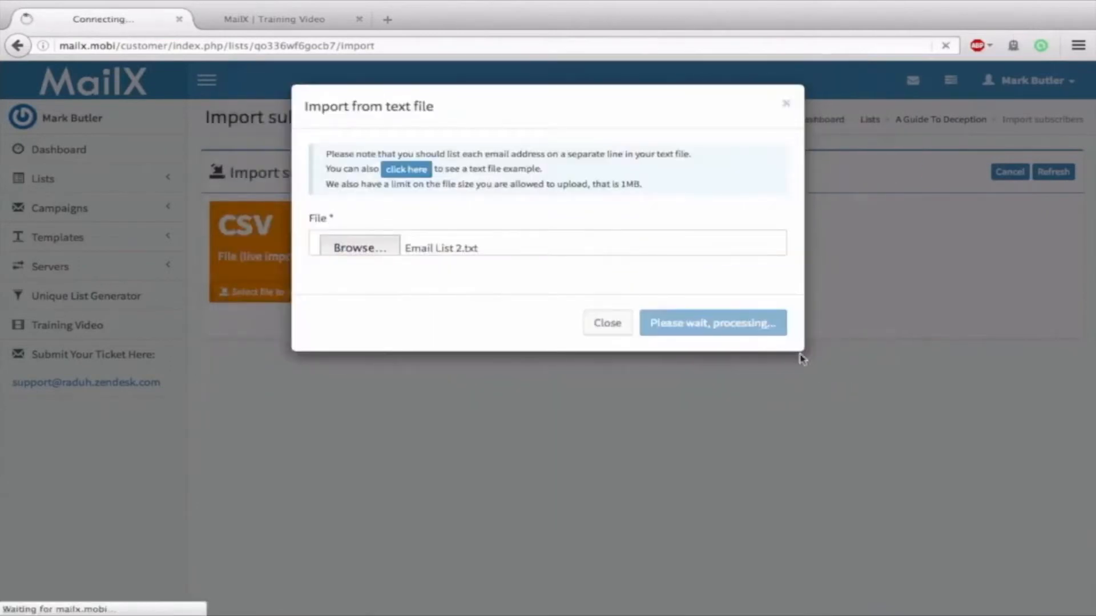
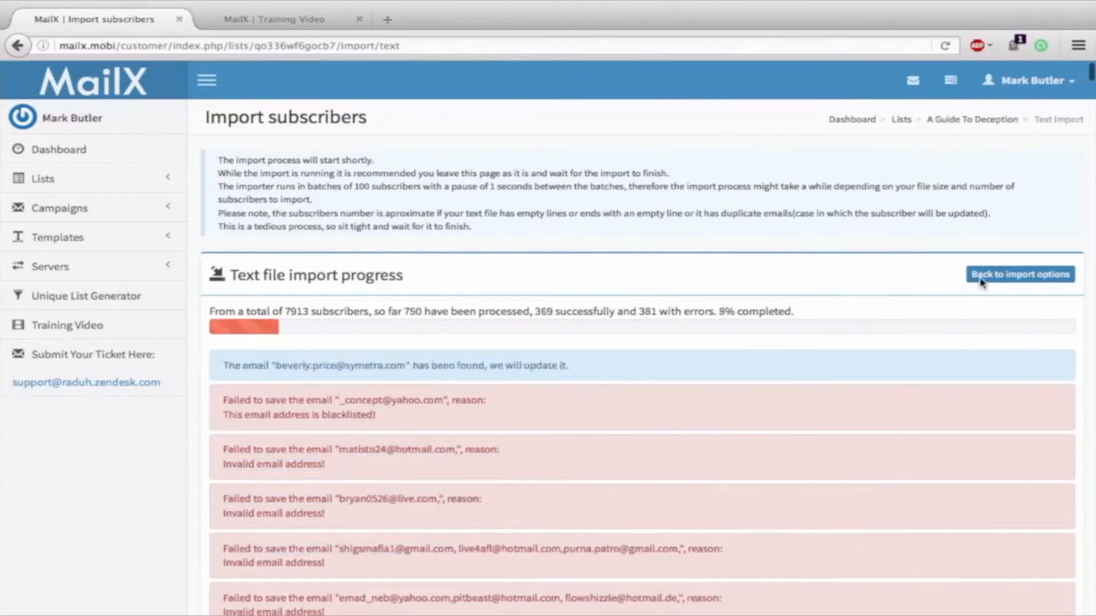
Leave the running text-file import and go back to the list's import options
left_click(974, 282)
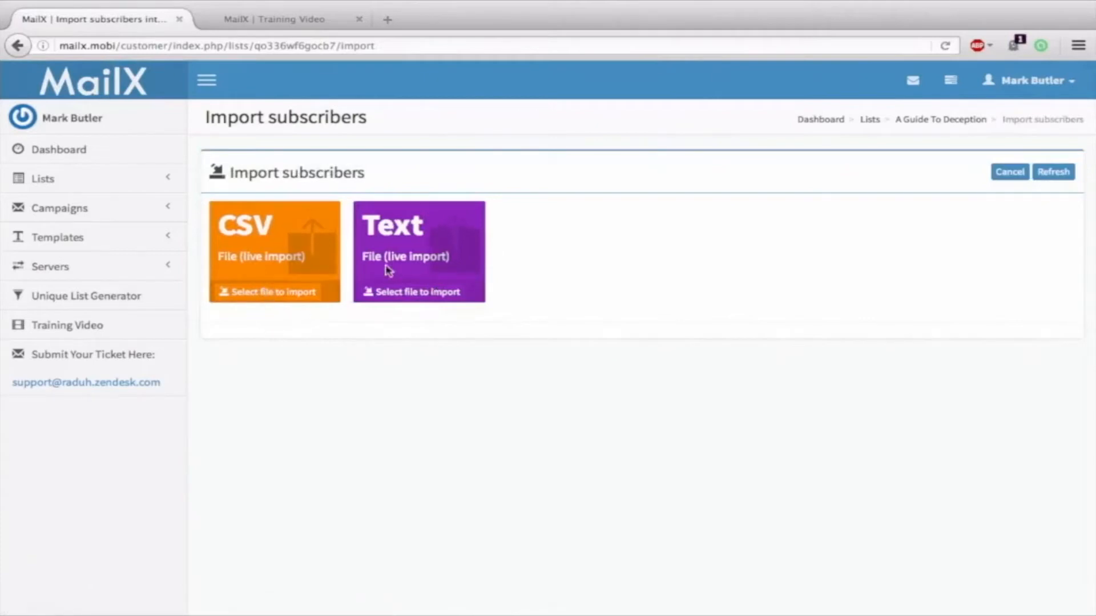
left_click(251, 292)
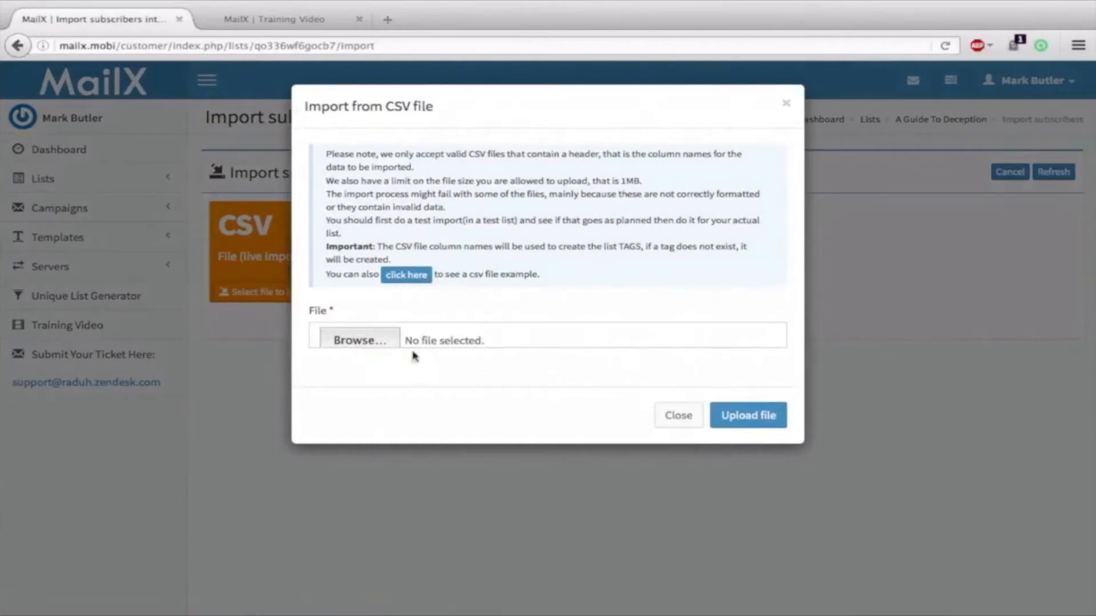
left_click(765, 417)
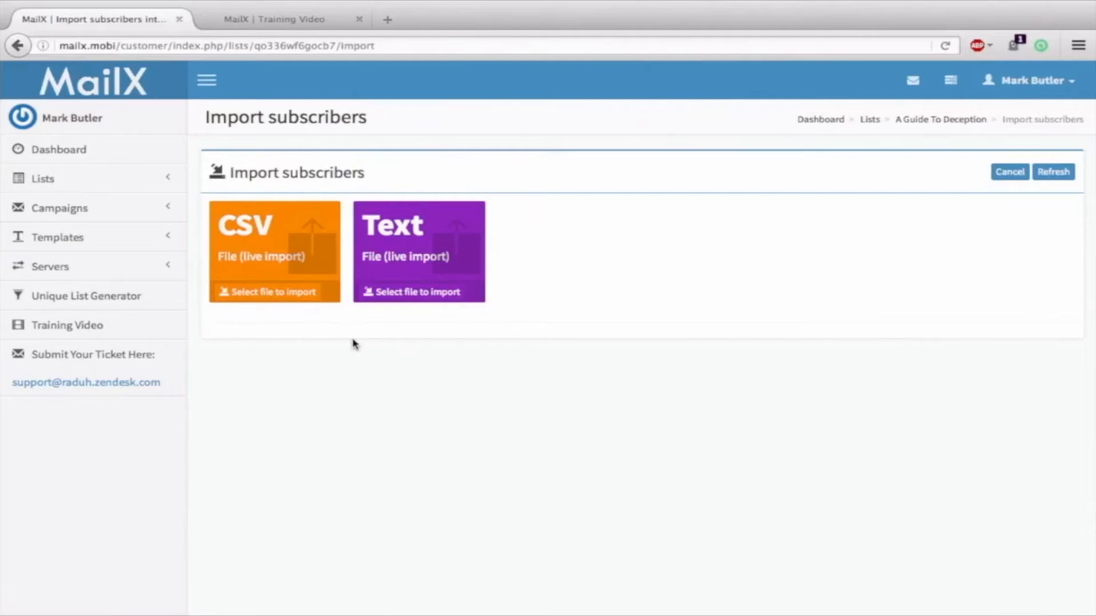
Try a CSV import of 500,000 Emails.xlsx, which is rejected for exceeding 1048576 bytes
left_click(266, 291)
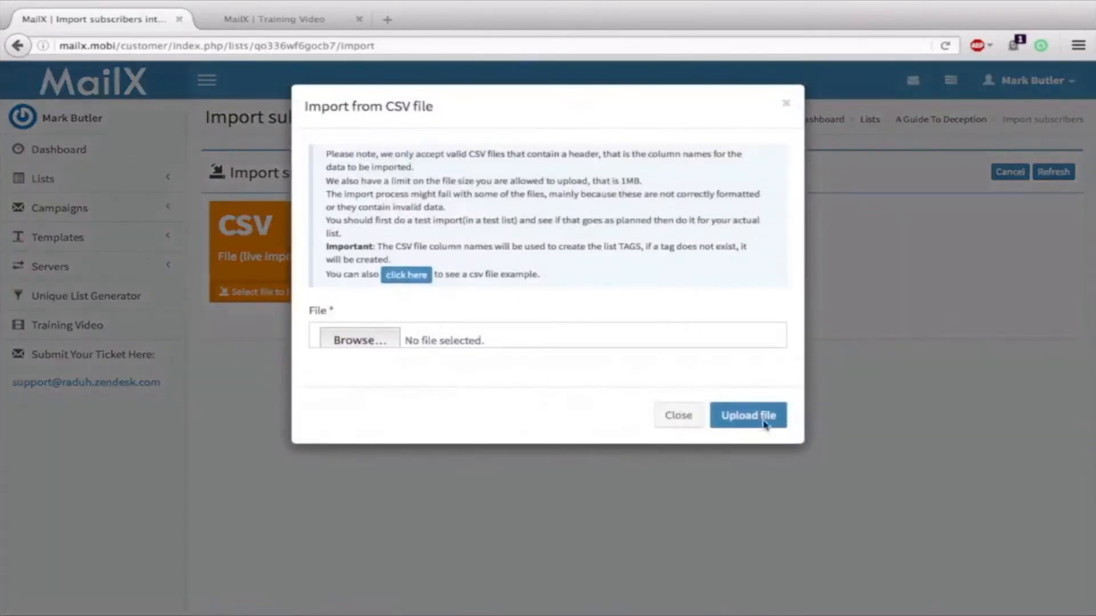
left_click(374, 342)
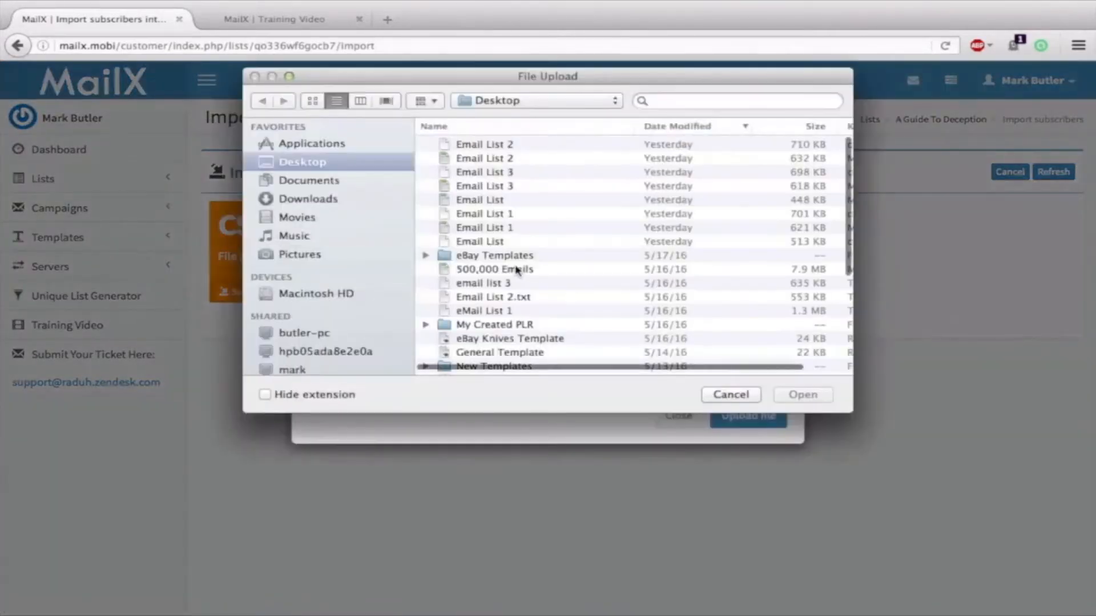
left_click(515, 270)
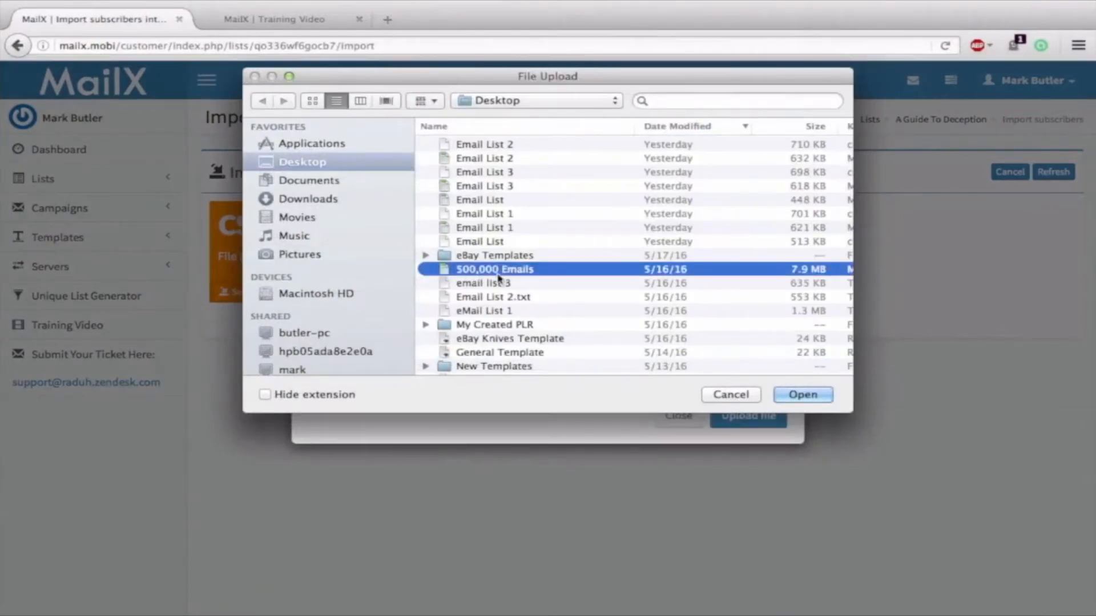
left_click(806, 395)
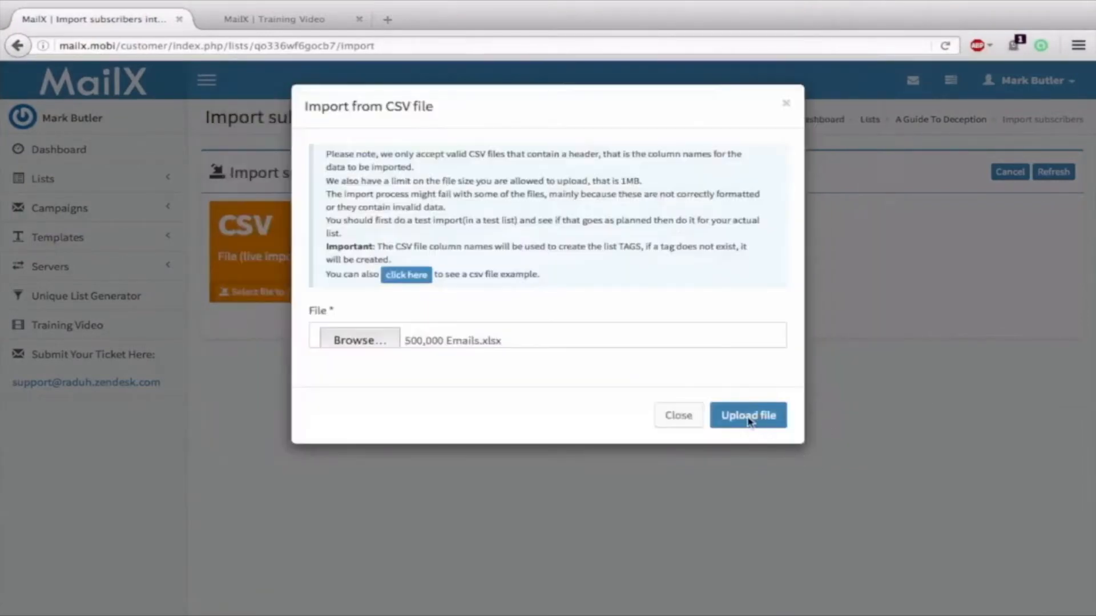
left_click(748, 420)
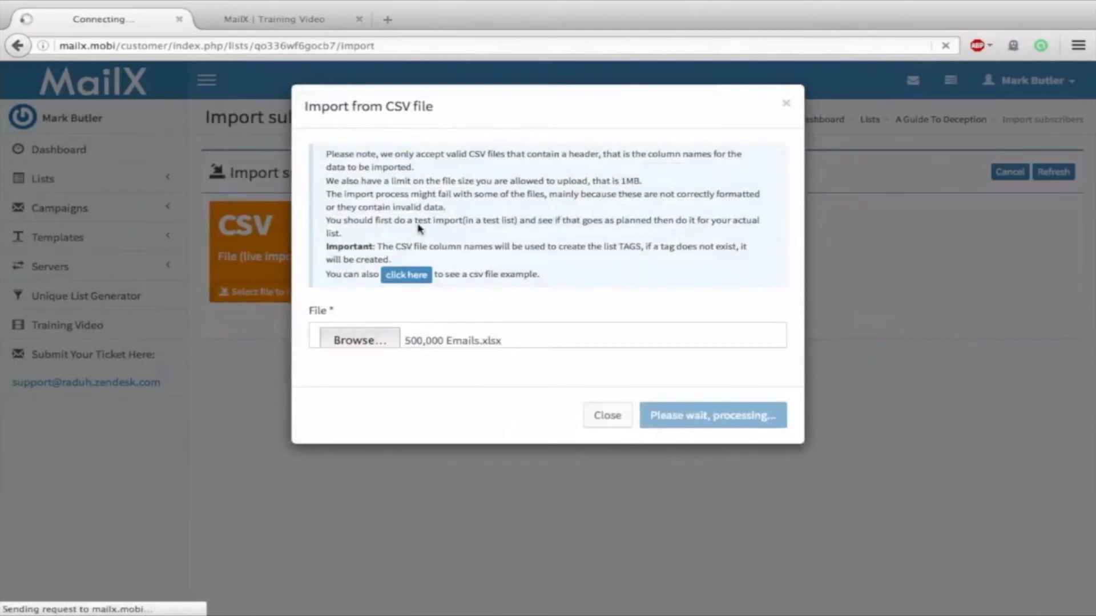
left_click_drag(649, 181, 512, 183)
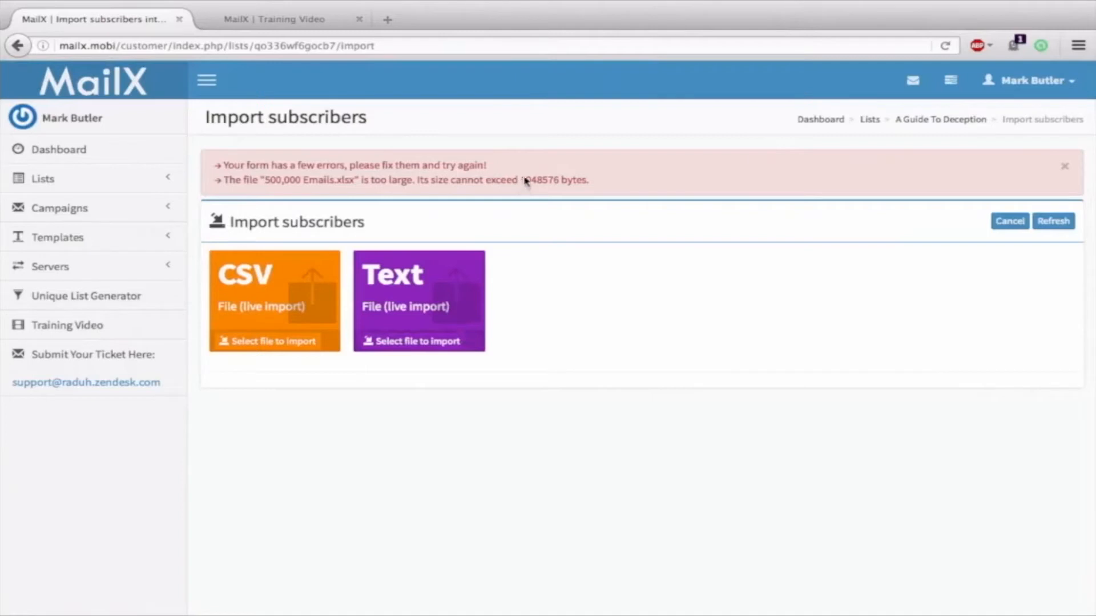
left_click_drag(521, 181, 590, 182)
left_click(583, 300)
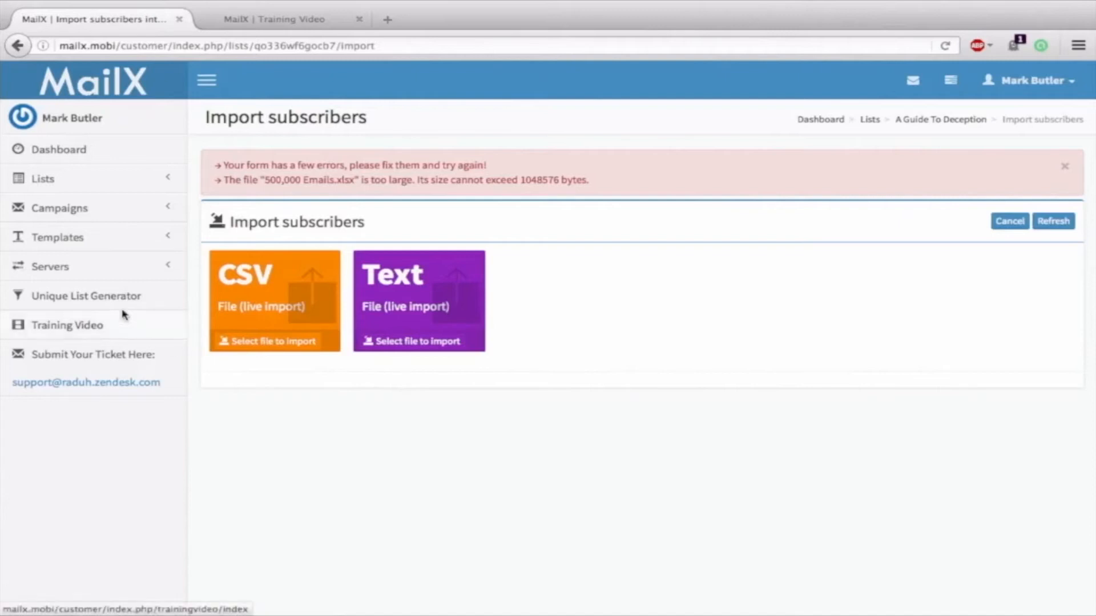
View the empty Unique List Generator page, then expand the Servers menu
left_click(73, 296)
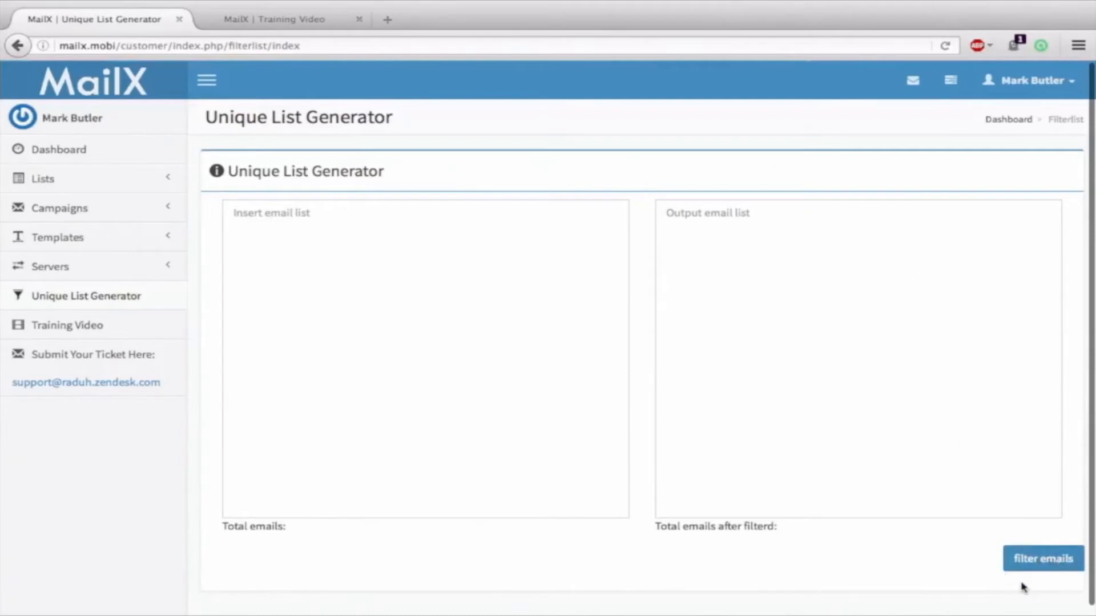
scroll(1023, 584, "down", 1)
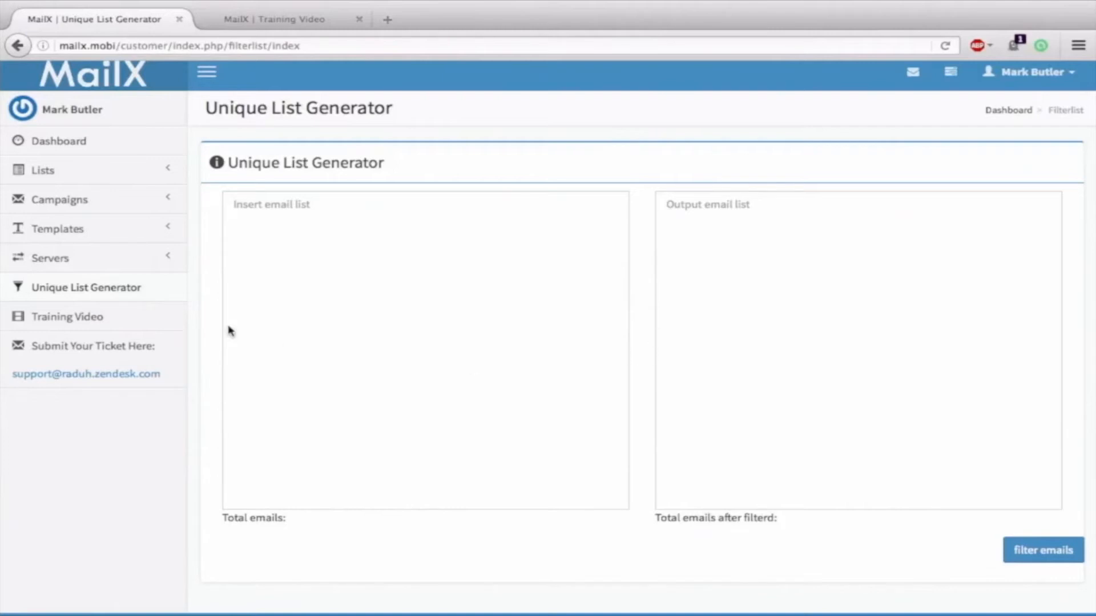
left_click(75, 262)
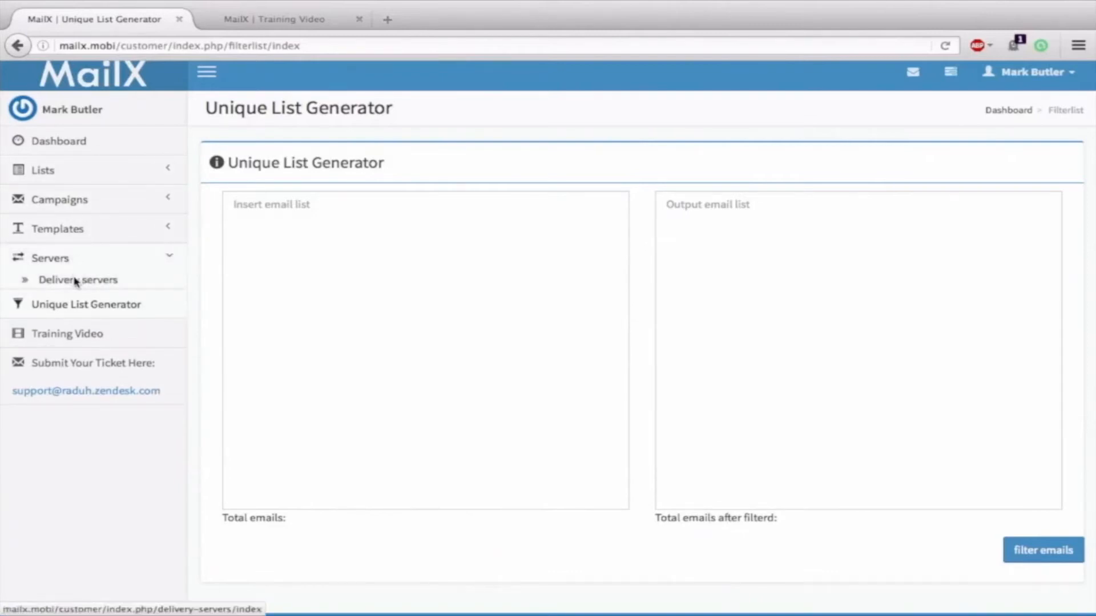
Open Delivery servers and review the table of ten active SMTP servers
left_click(75, 280)
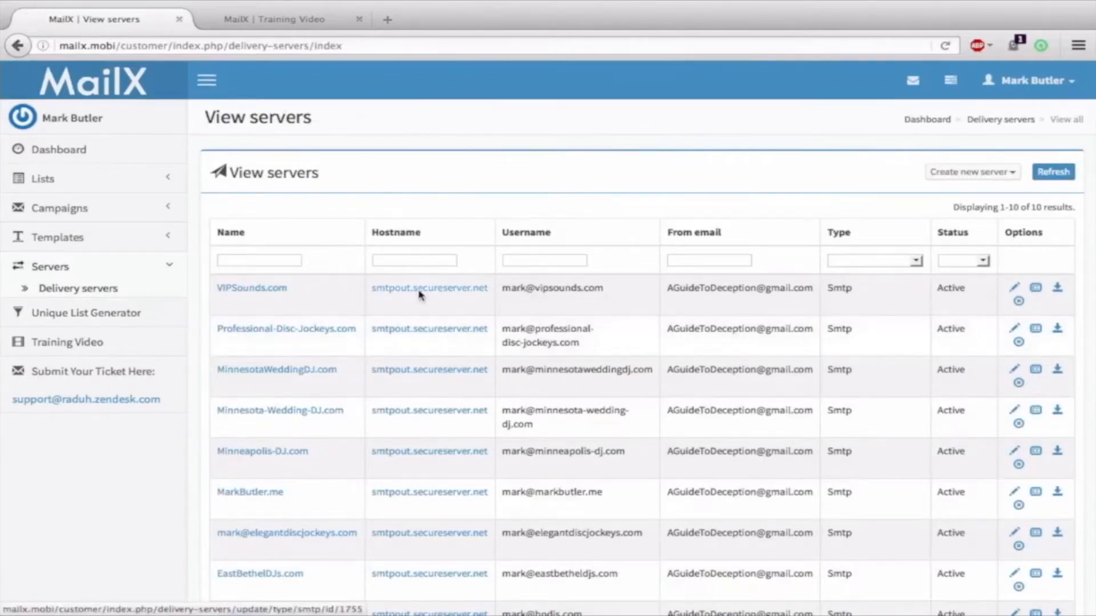
scroll(323, 299, "down", 3)
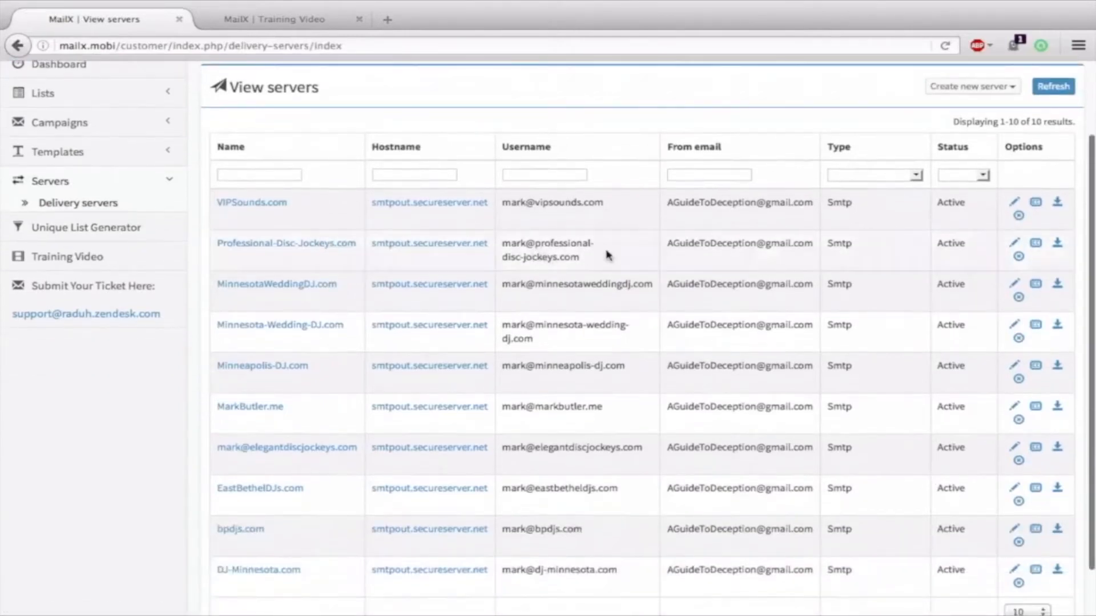
scroll(608, 256, "down", 1)
scroll(354, 465, "up", 3)
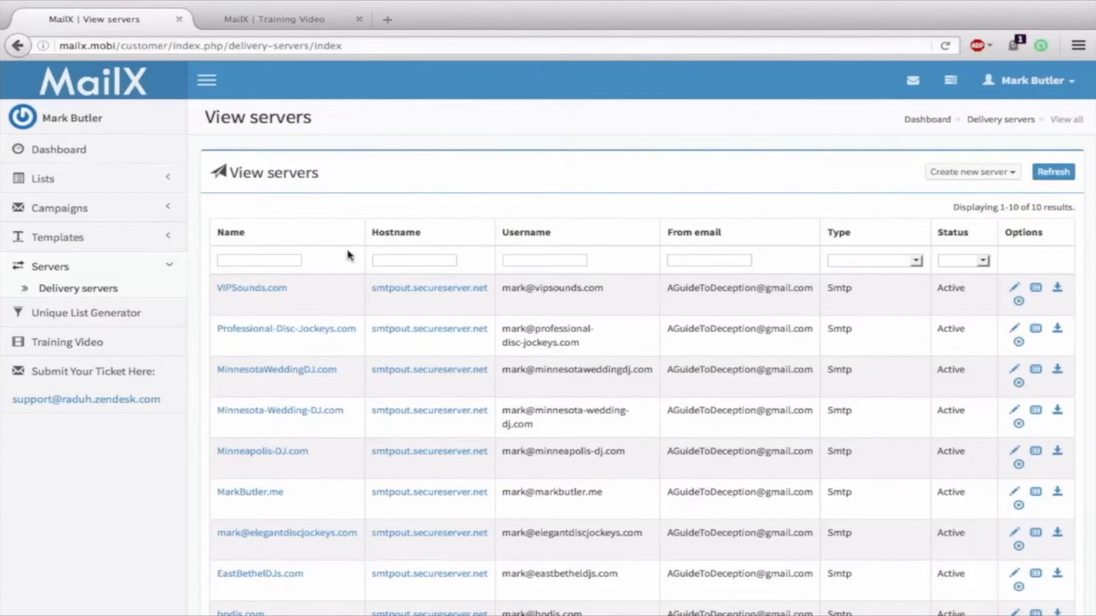
scroll(344, 250, "down", 2)
scroll(344, 250, "down", 2)
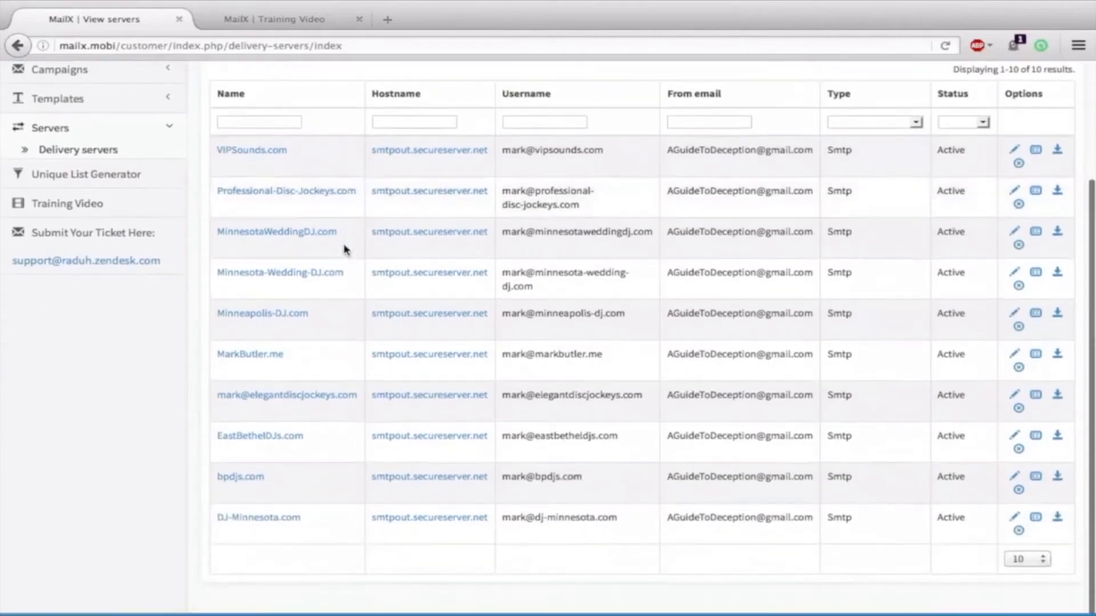
mouse_move(258, 583)
scroll(496, 350, "up", 4)
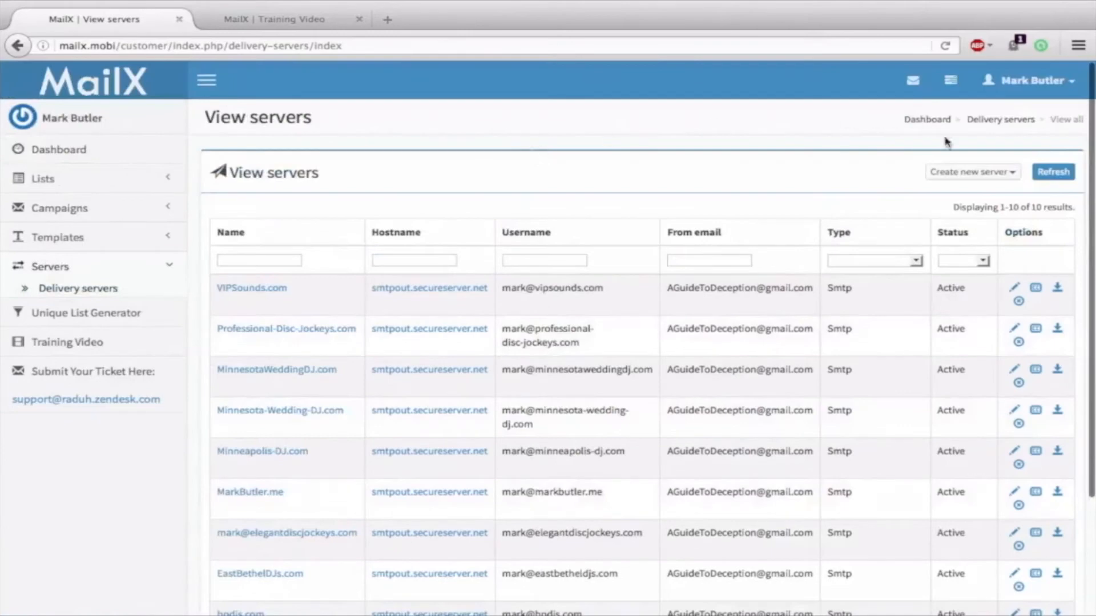
Attempt a new SMTP server and get the maximum-allowed-servers notice
left_click(964, 172)
left_click(970, 201)
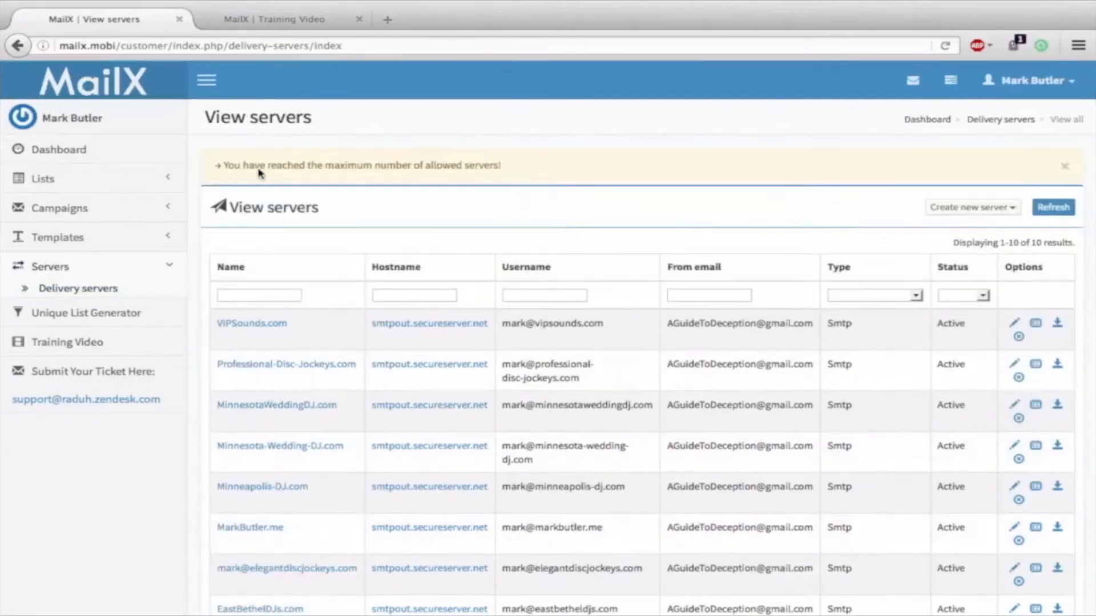
left_click_drag(502, 166, 217, 169)
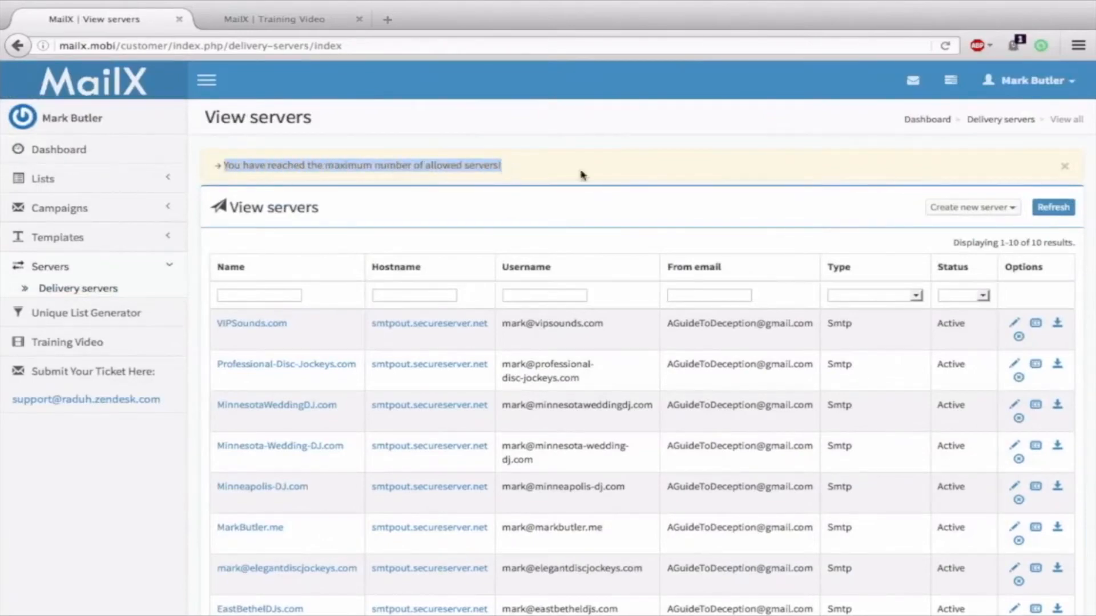
left_click(602, 207)
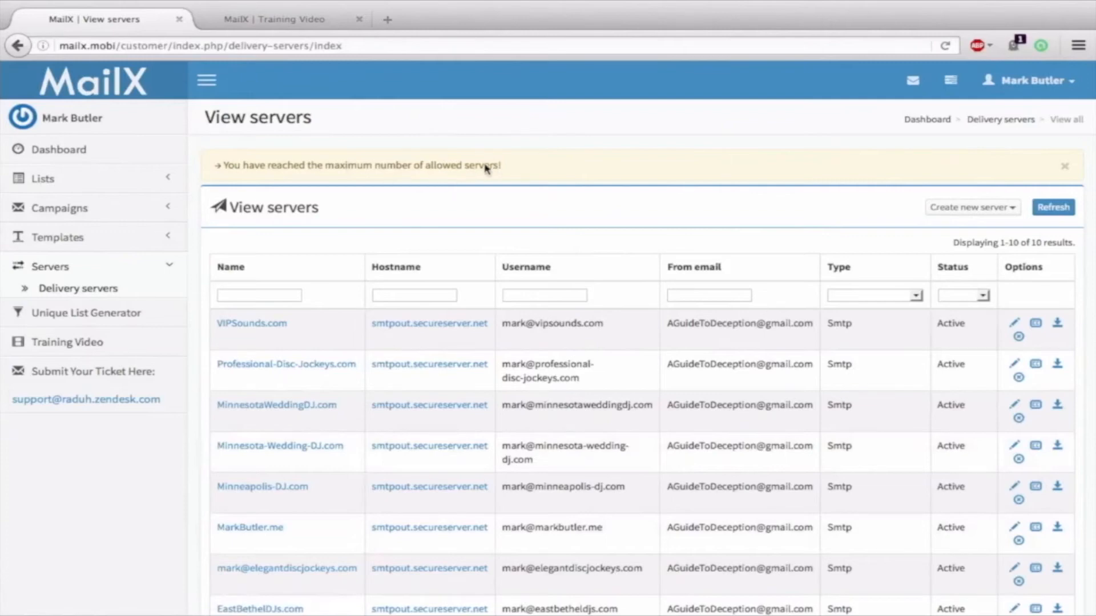
left_click_drag(501, 166, 217, 165)
left_click(520, 173)
left_click(101, 240)
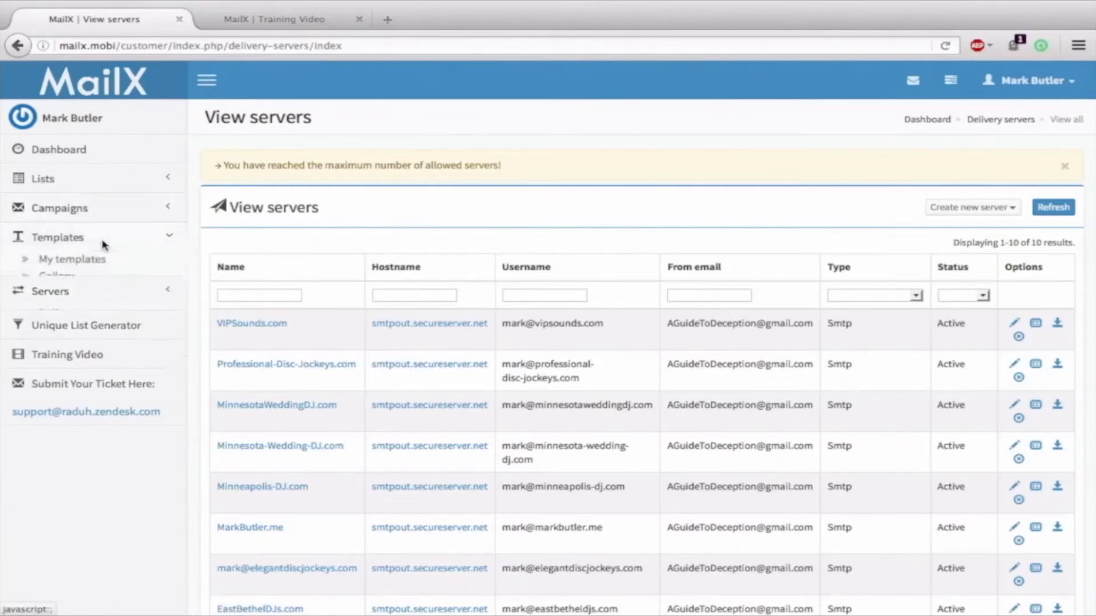
left_click(80, 261)
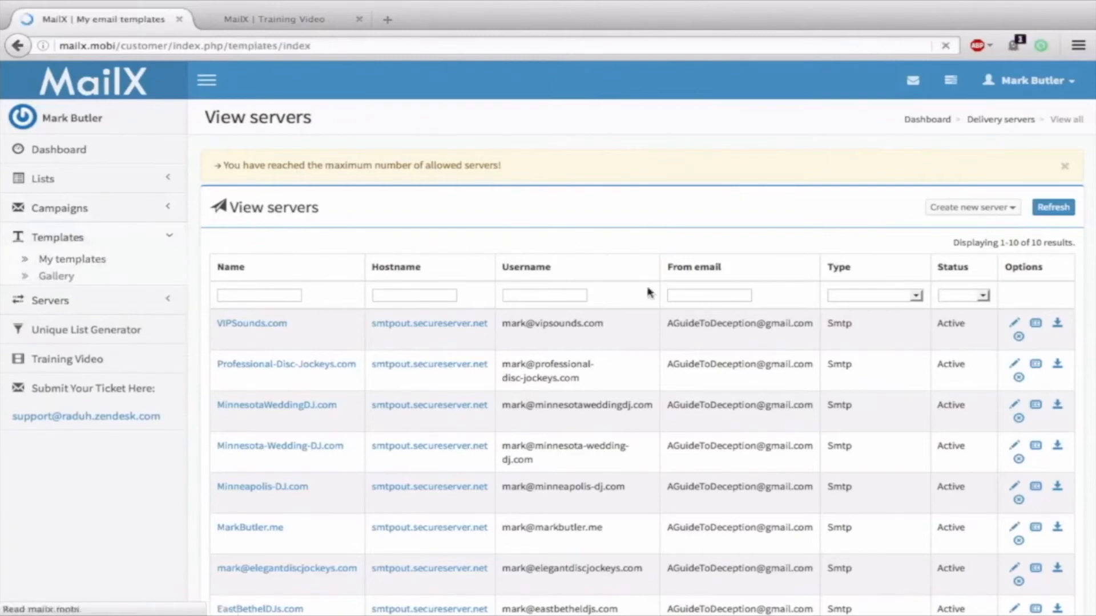
scroll(452, 313, "down", 4)
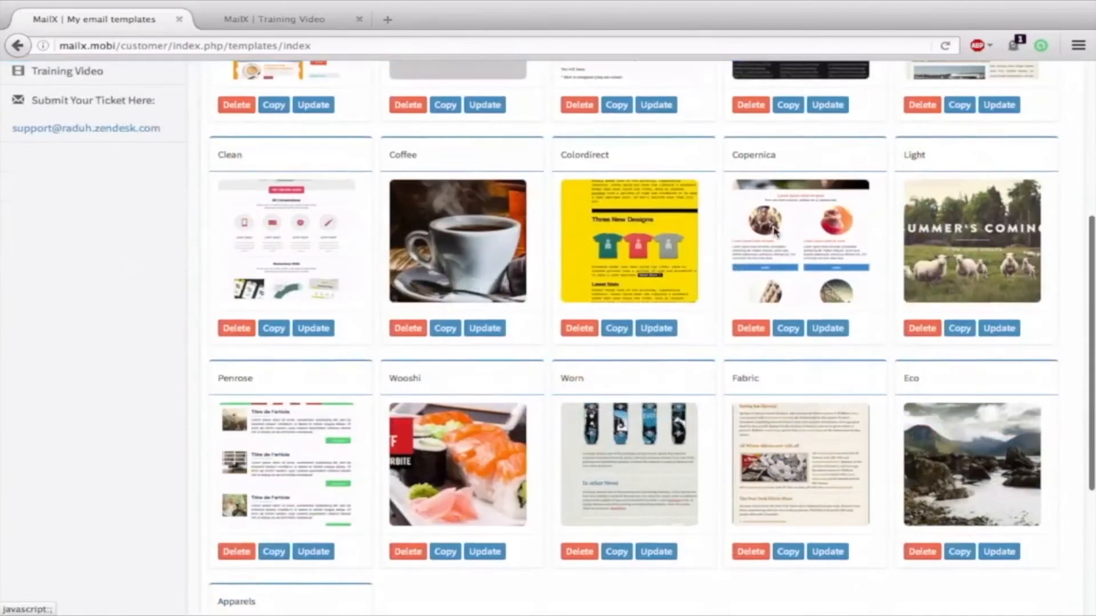
scroll(775, 231, "down", 4)
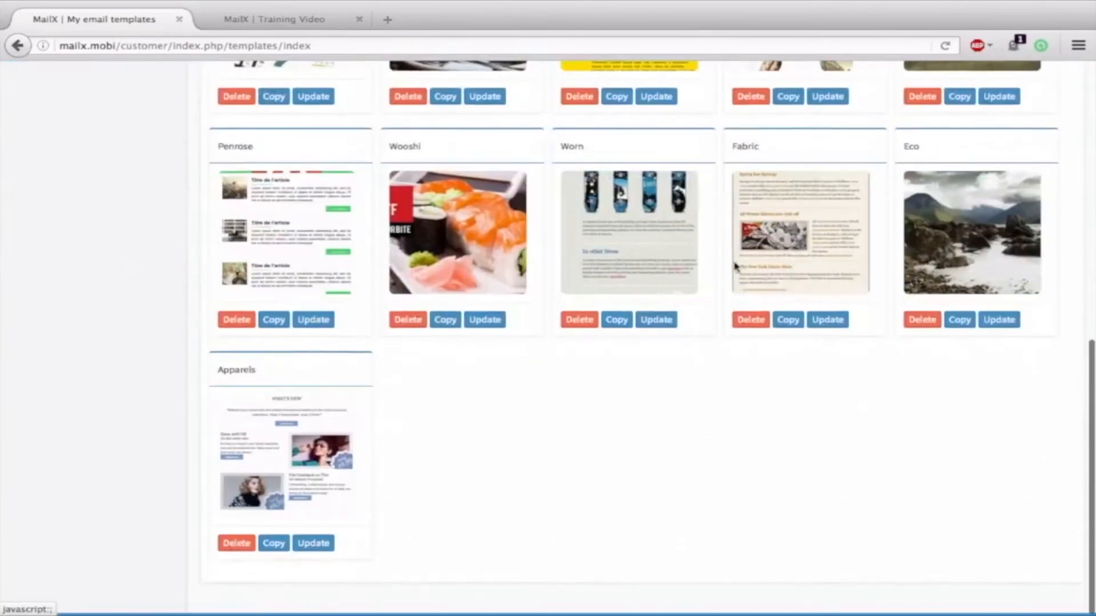
scroll(616, 260, "up", 5)
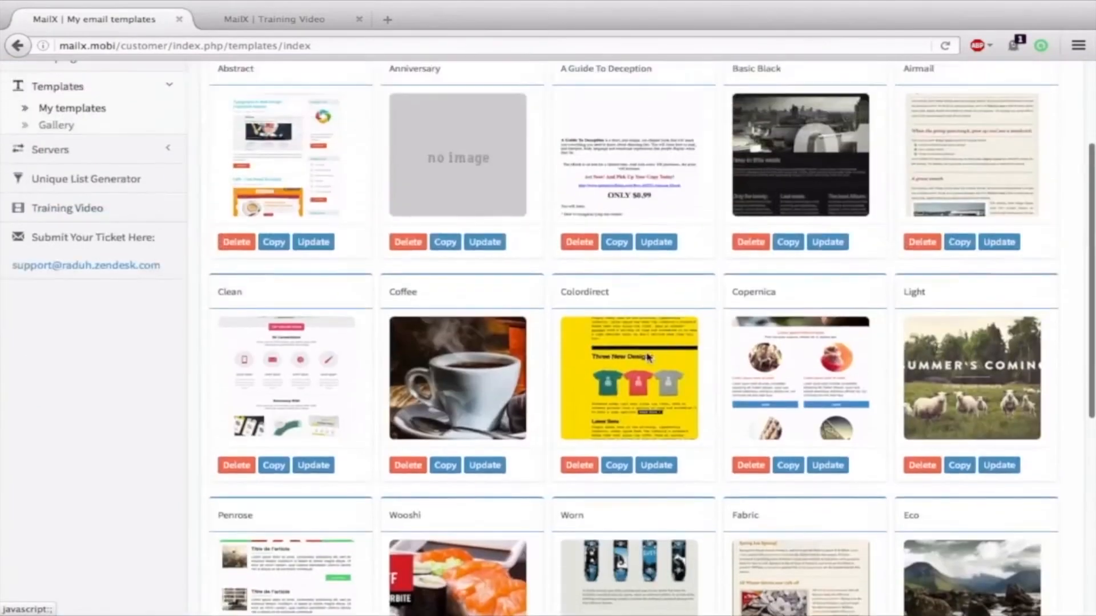
scroll(649, 360, "up", 3)
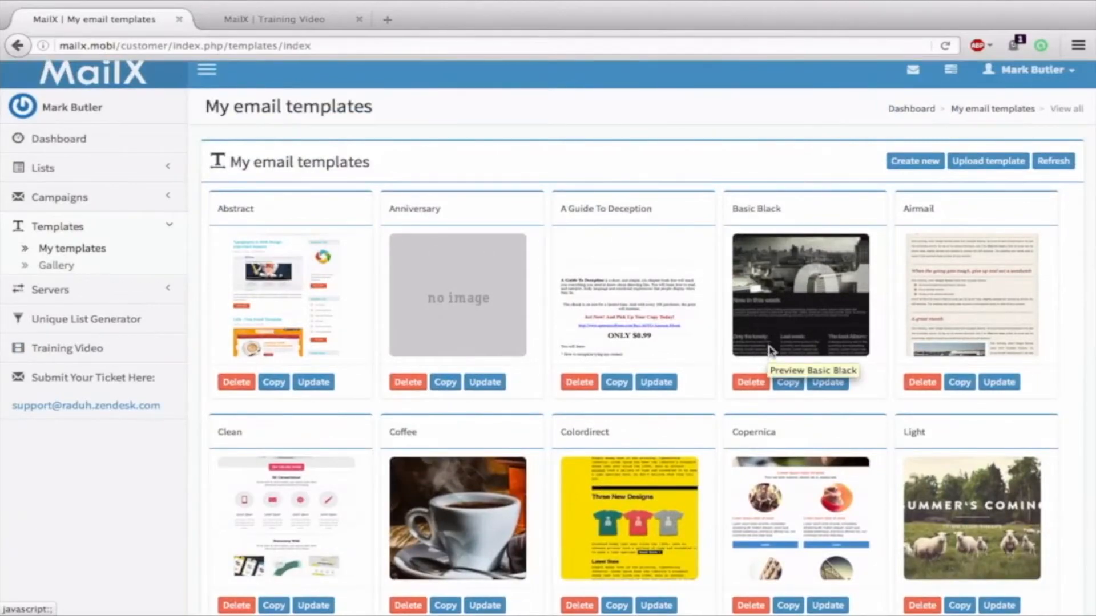
scroll(828, 288, "down", 3)
scroll(846, 330, "up", 3)
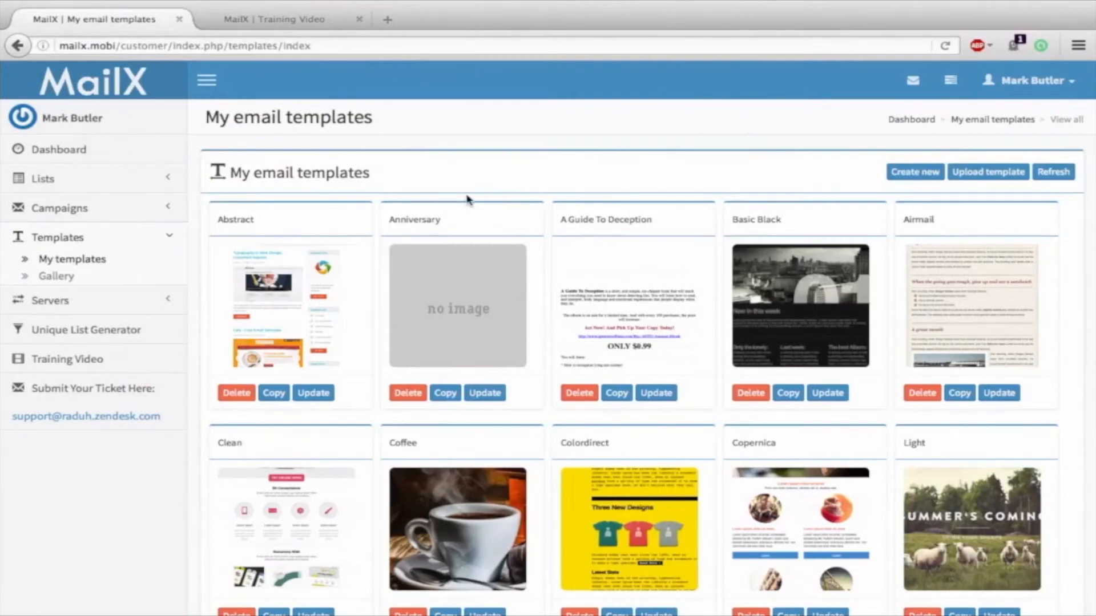
left_click(66, 208)
Check the campaigns list: A Guide To Deception broadcast still shows Processing (0%)
left_click(69, 231)
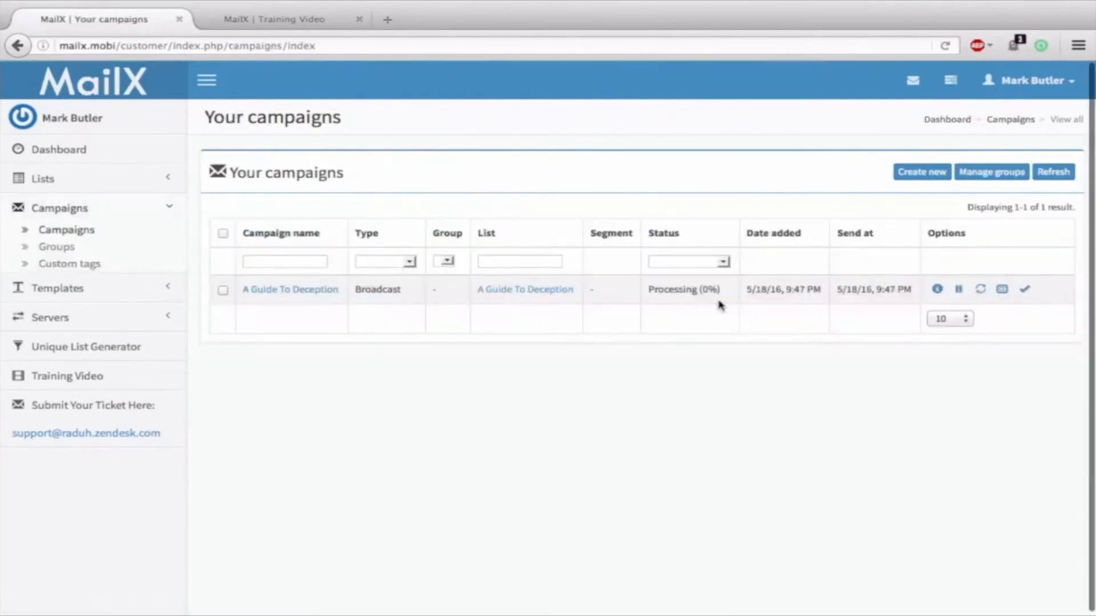
left_click_drag(650, 292, 724, 291)
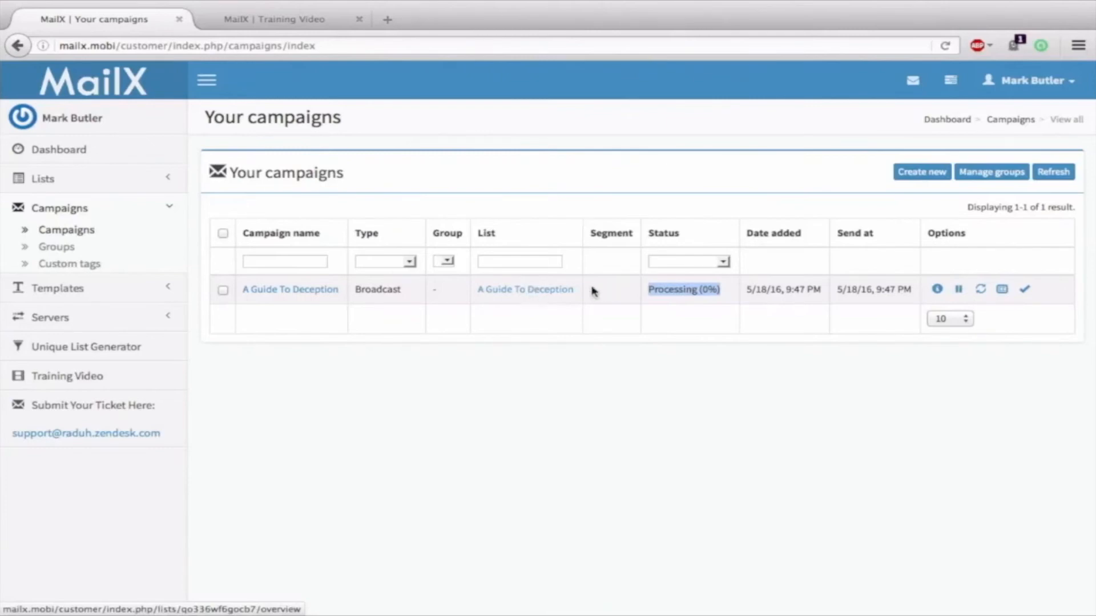
left_click(589, 345)
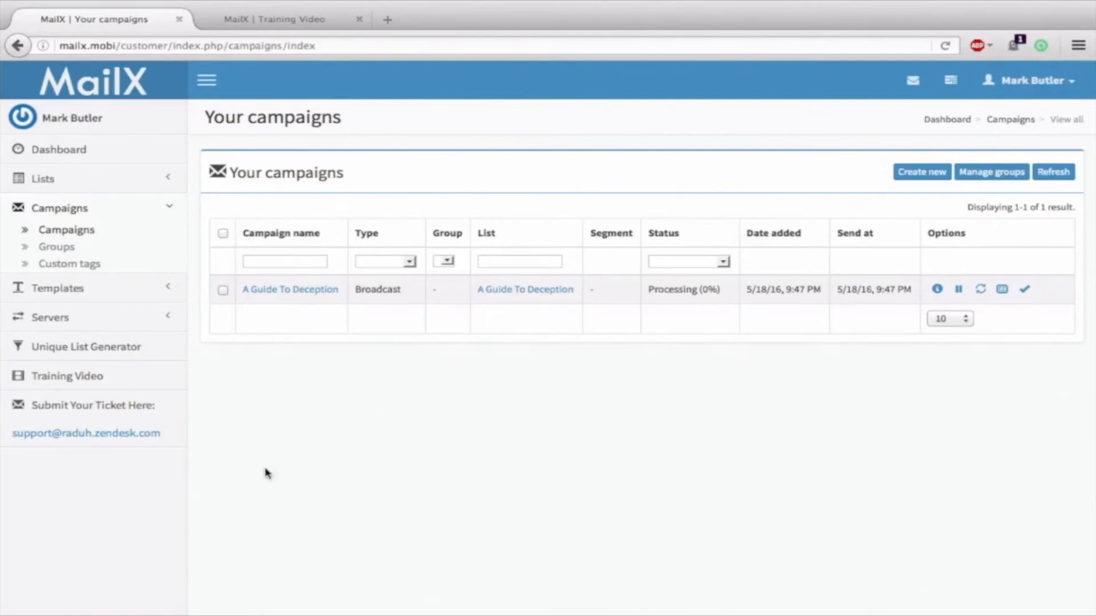
Create campaign 'qwee' targeting the A Guide To Deception list and save its details
left_click(932, 178)
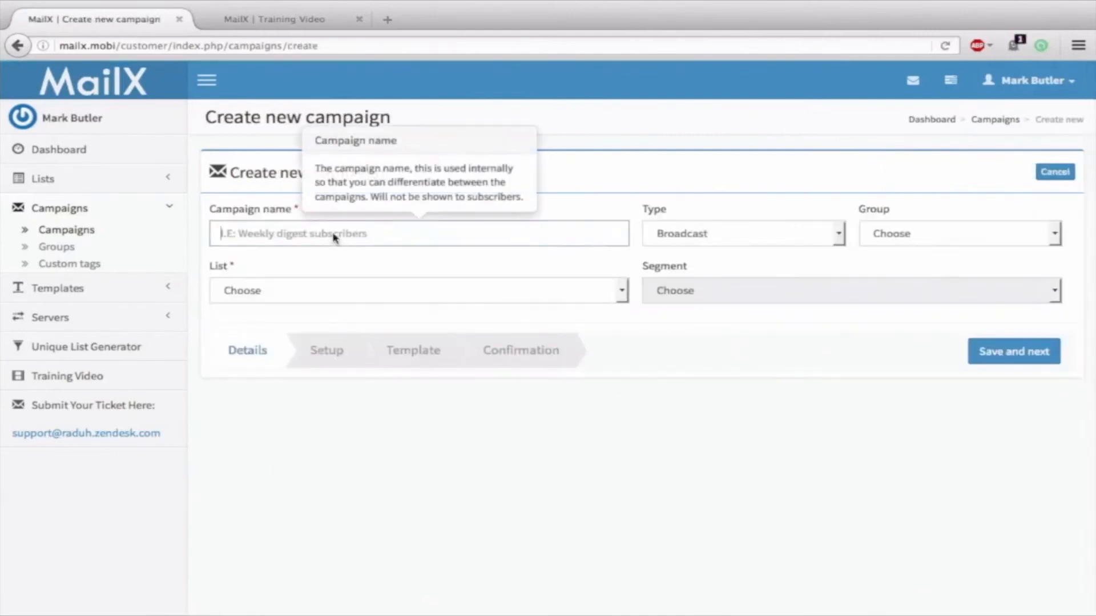
type("qwee")
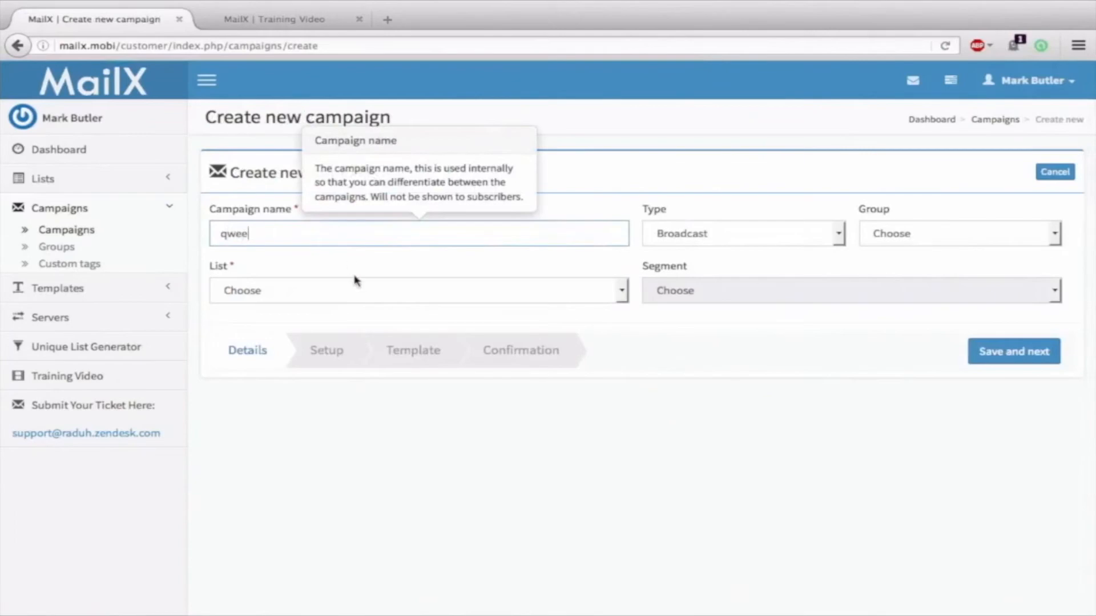
left_click(301, 289)
left_click(342, 325)
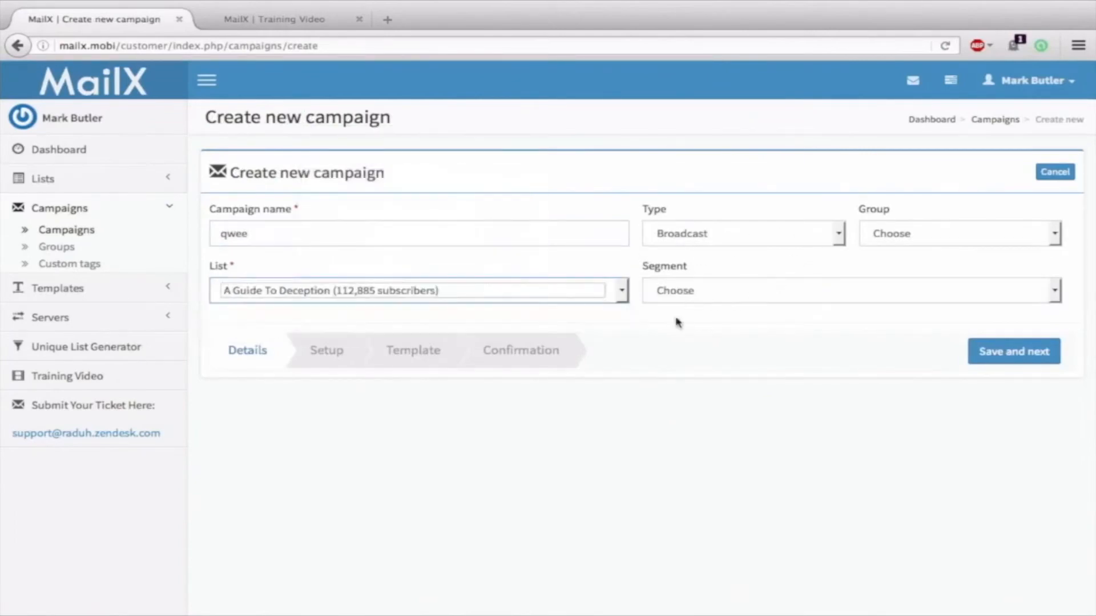
left_click(1026, 357)
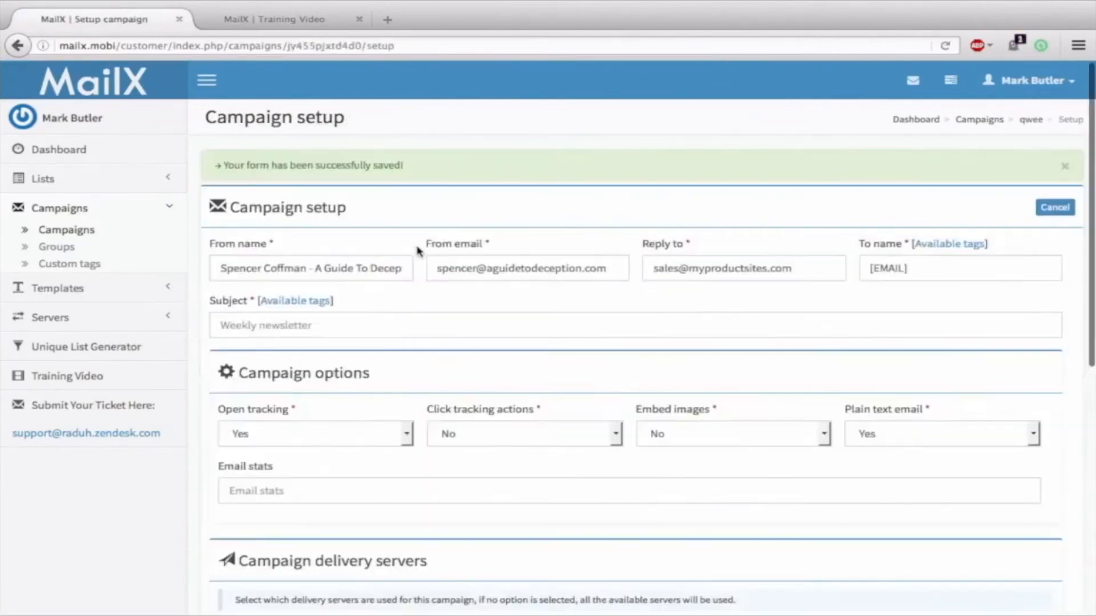
scroll(418, 252, "down", 5)
Fill the required Subject with 'qwee' and save the setup step
scroll(419, 251, "down", 3)
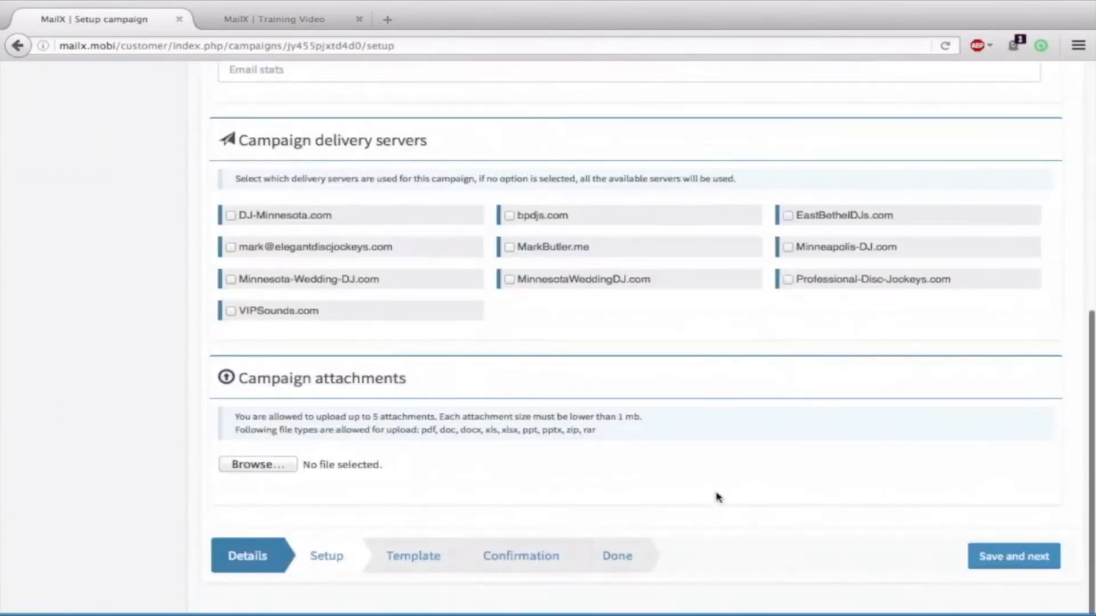
left_click(1016, 557)
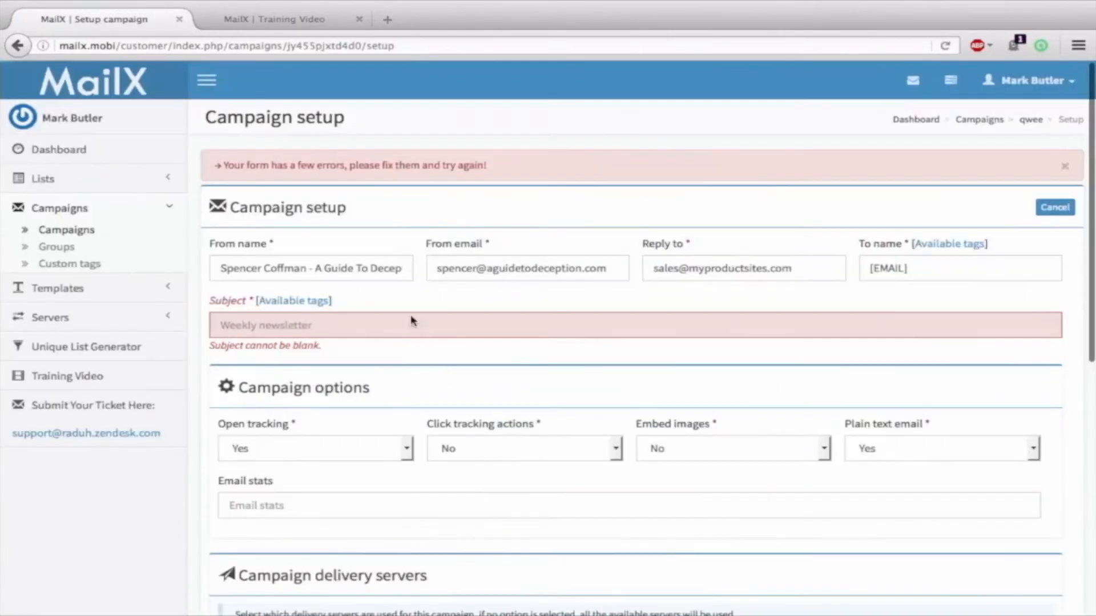
left_click(354, 326)
type("q")
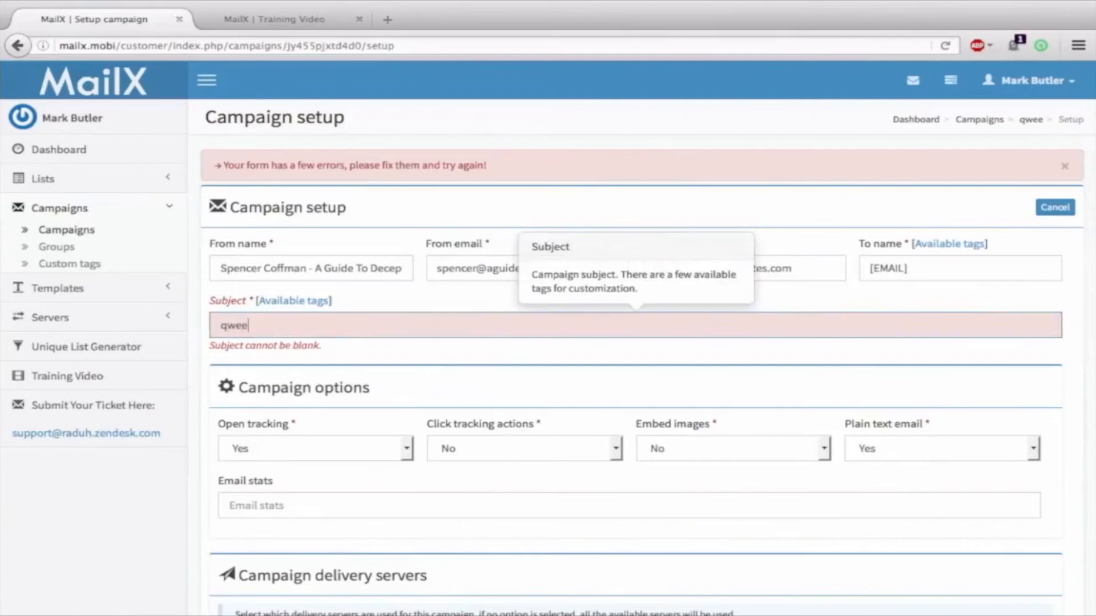
type("wee")
scroll(721, 357, "down", 8)
left_click(1003, 556)
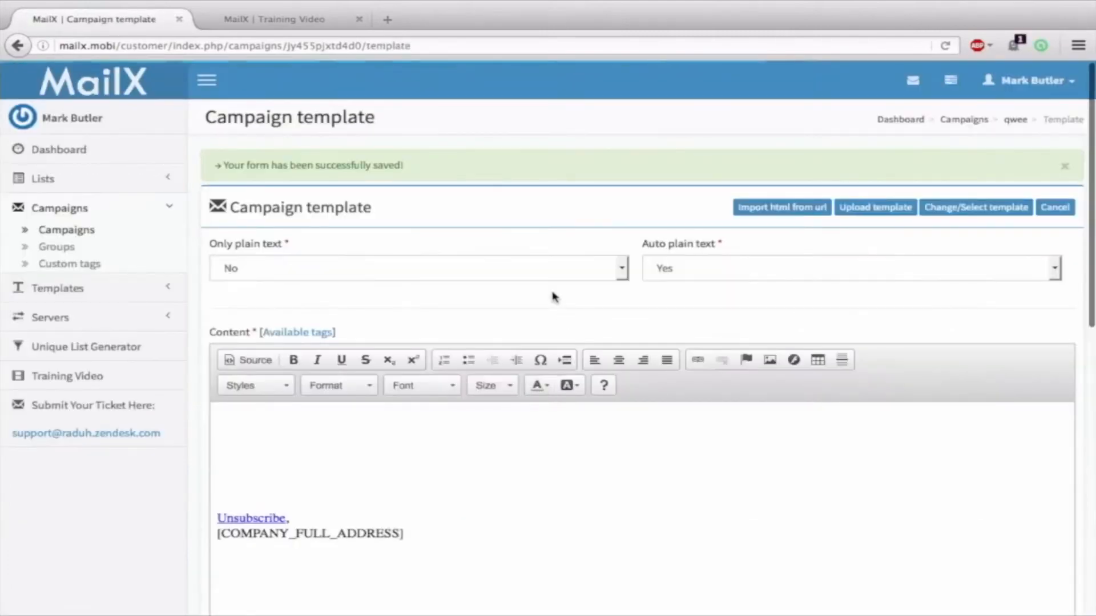
Write a 'hey' greeting in the email body and continue to confirmation
scroll(325, 343, "down", 3)
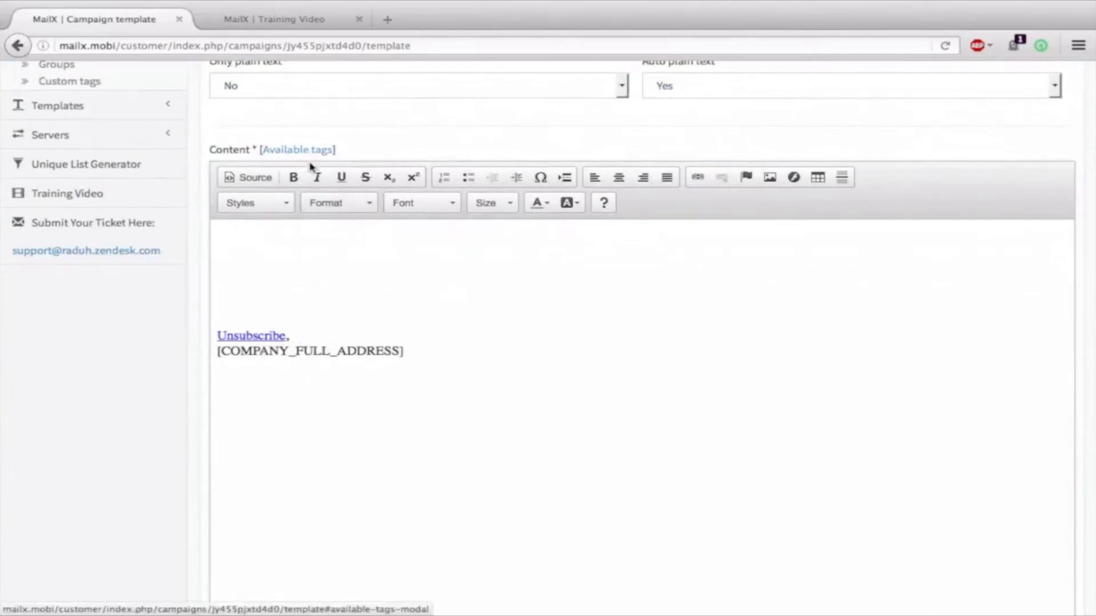
scroll(372, 335, "down", 4)
scroll(254, 394, "down", 2)
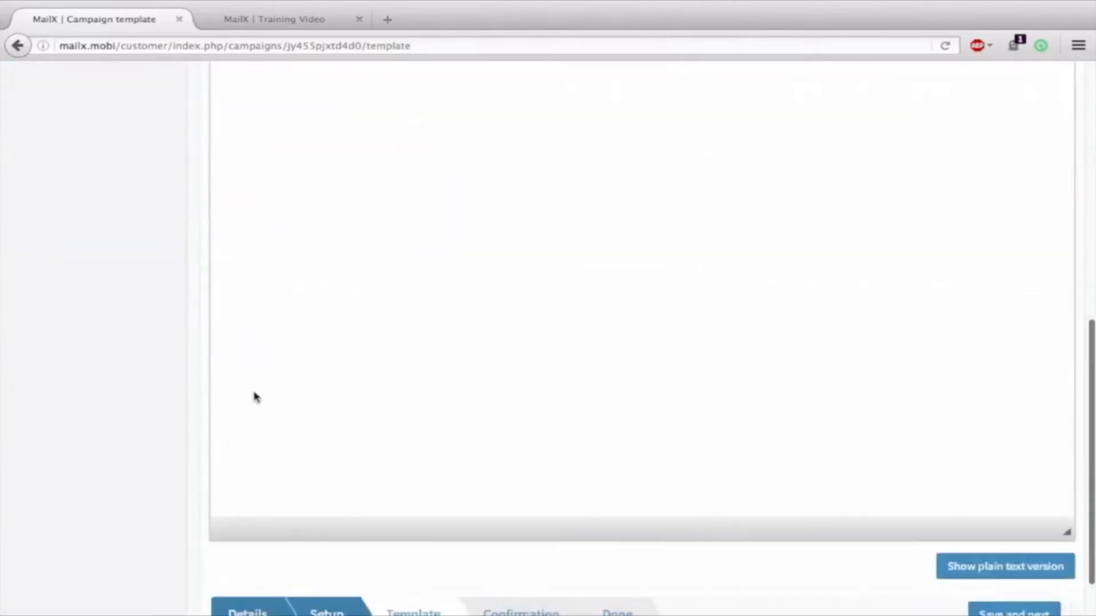
scroll(316, 240, "up", 4)
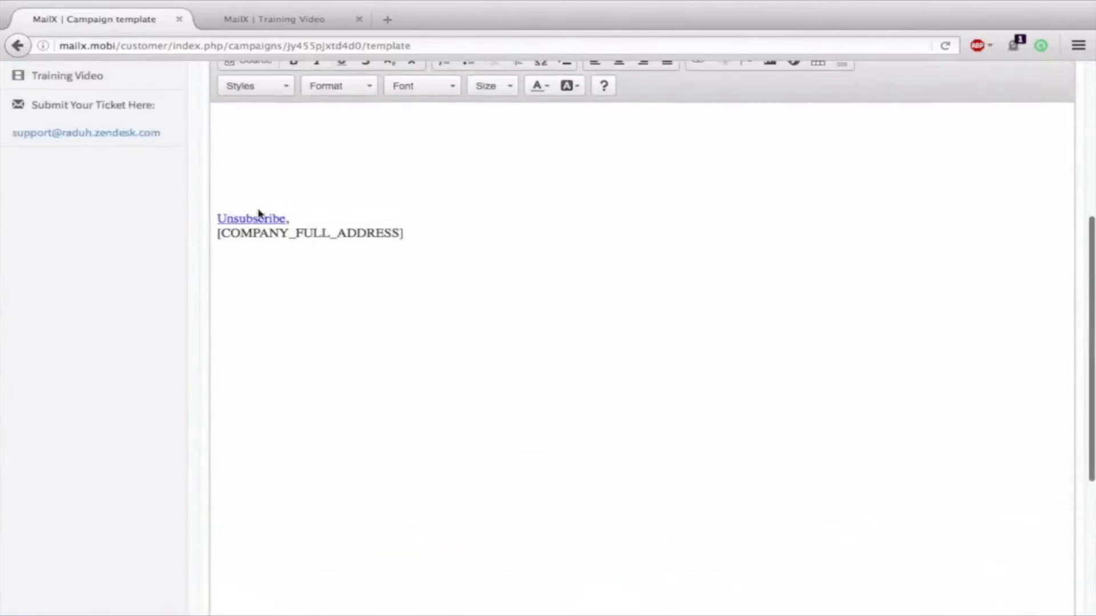
scroll(491, 257, "up", 2)
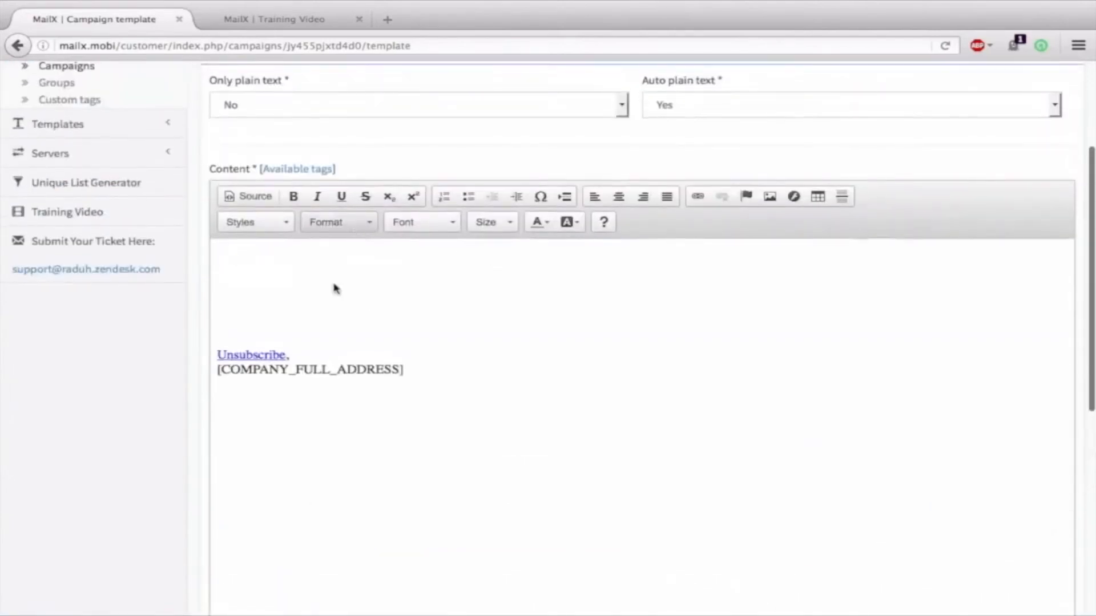
left_click(319, 316)
type("hey")
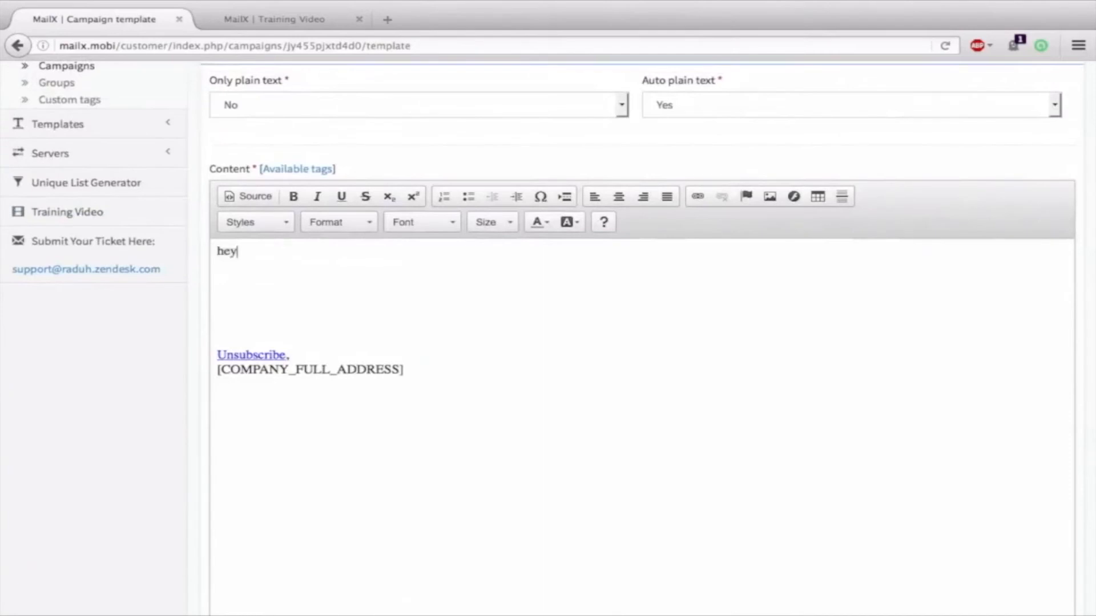
key("Return")
key("Return")
key("Return")
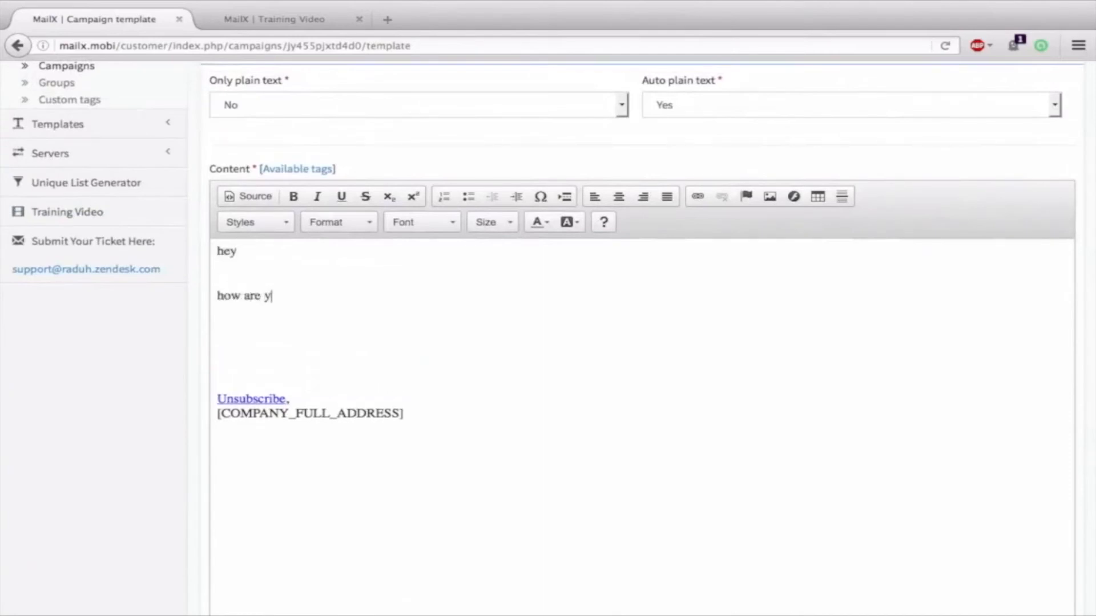
scroll(592, 343, "up", 3)
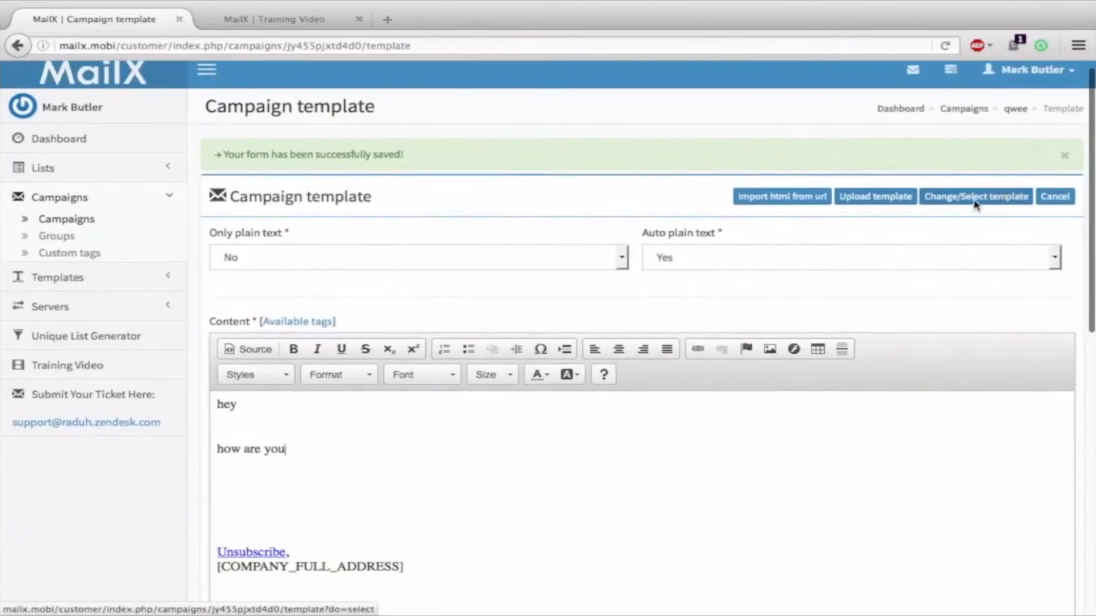
scroll(1000, 286, "down", 10)
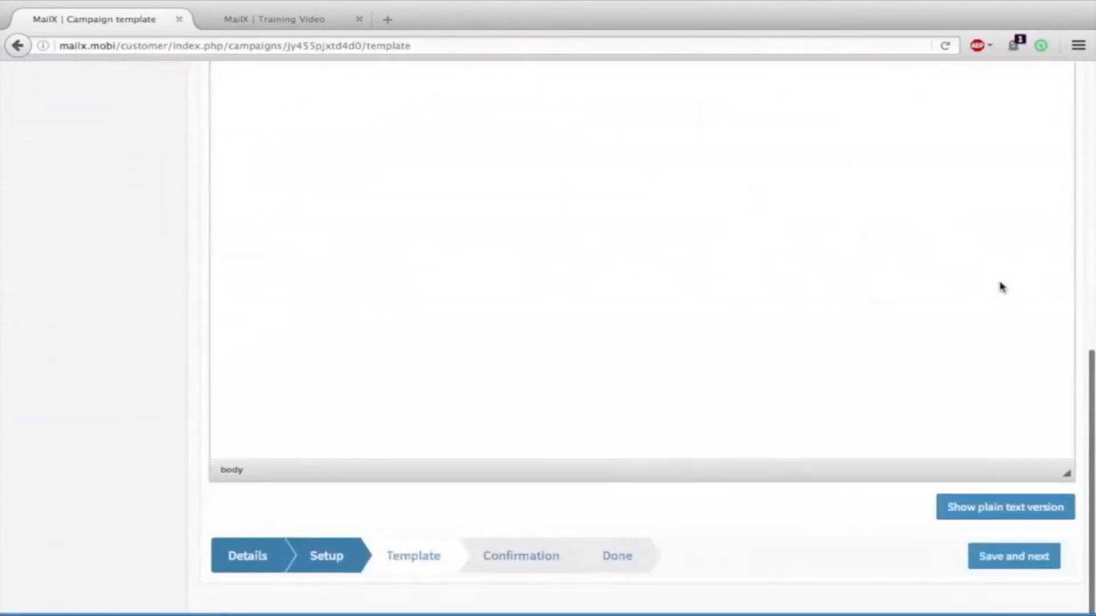
left_click(1000, 564)
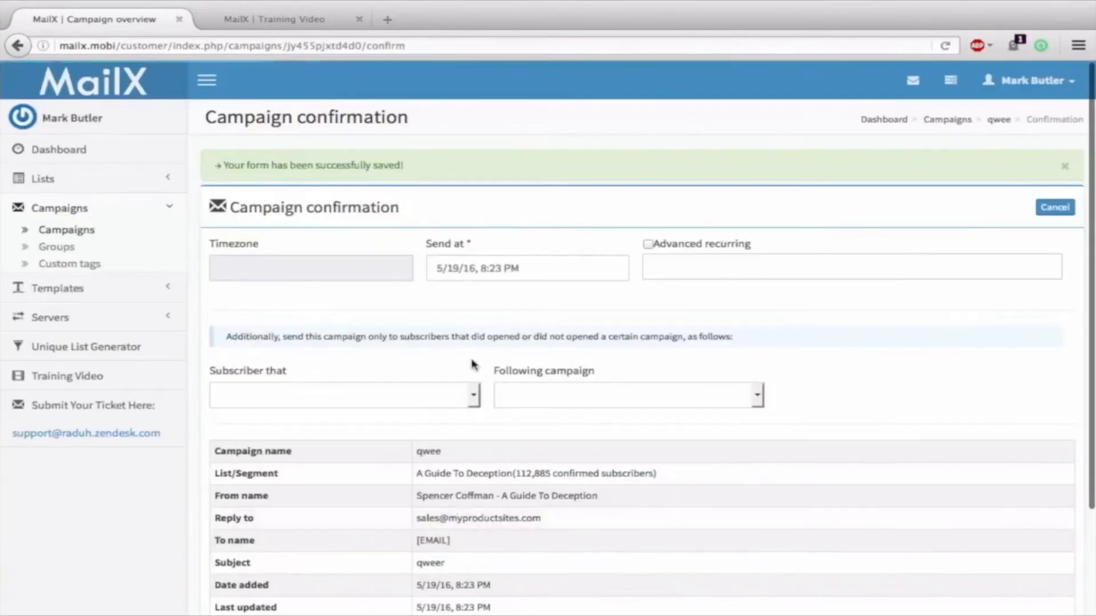
Go back from confirmation to the campaign's template step
scroll(471, 366, "down", 3)
left_click(407, 563)
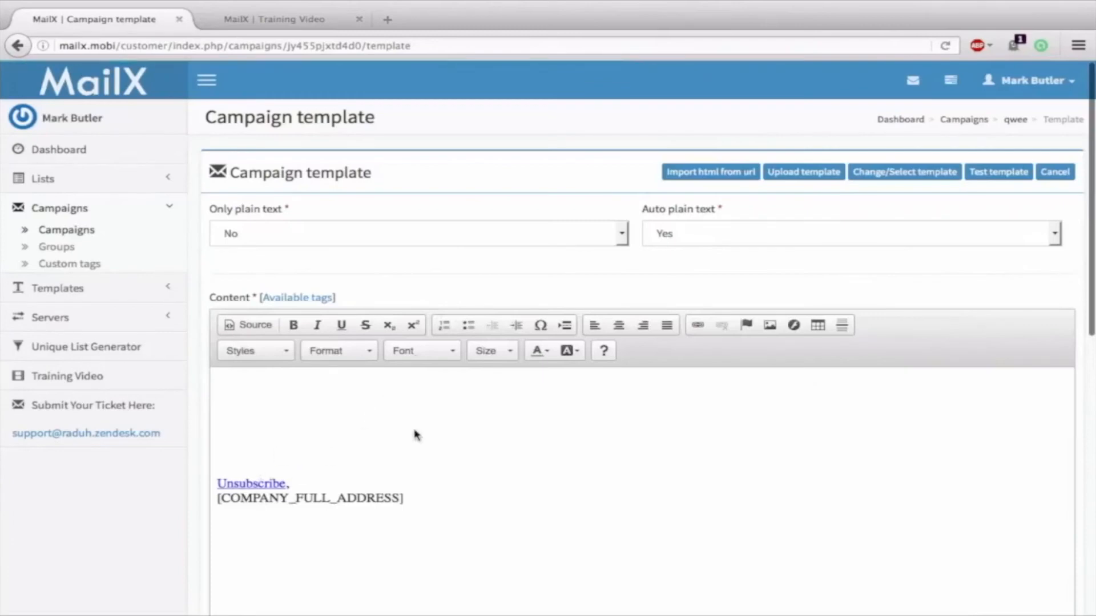
scroll(465, 293, "down", 3)
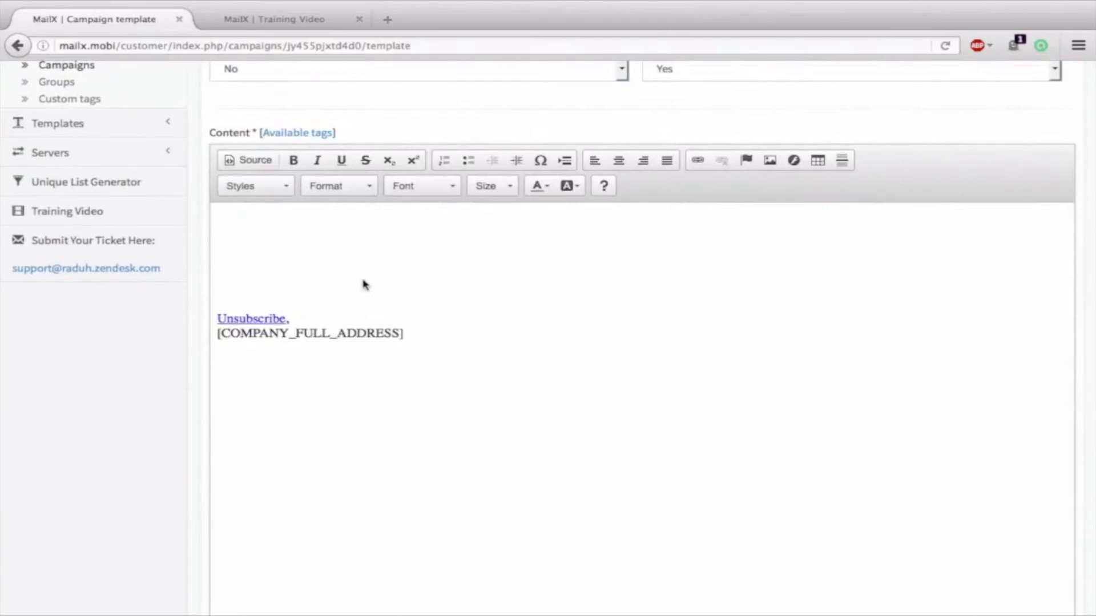
scroll(436, 244, "down", 3)
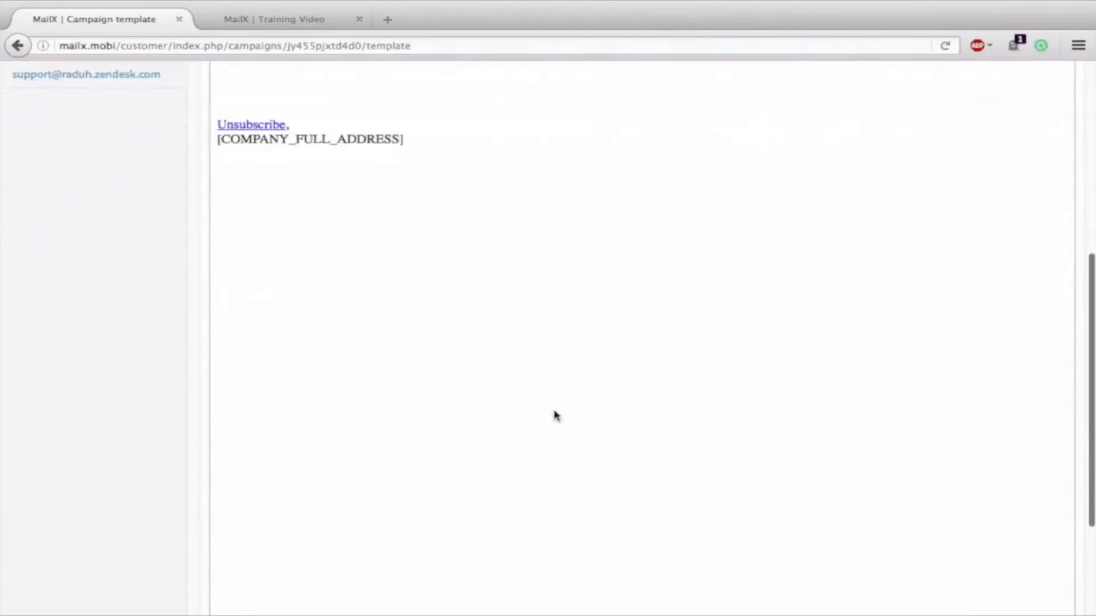
scroll(346, 192, "up", 2)
scroll(392, 282, "up", 2)
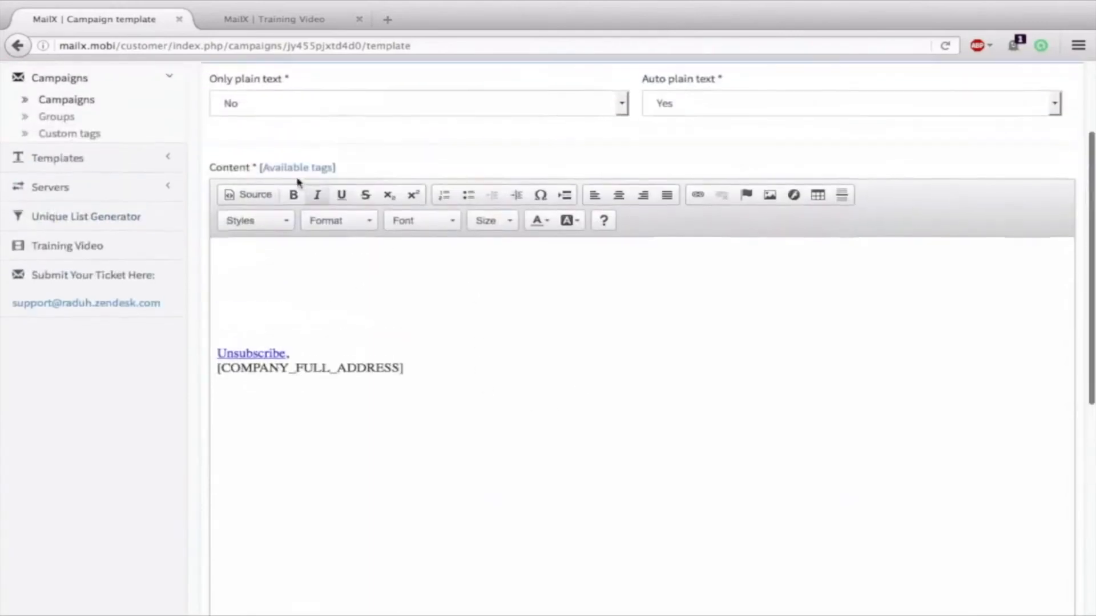
Browse the Available tags list of personalisation tags, then close it
left_click(290, 168)
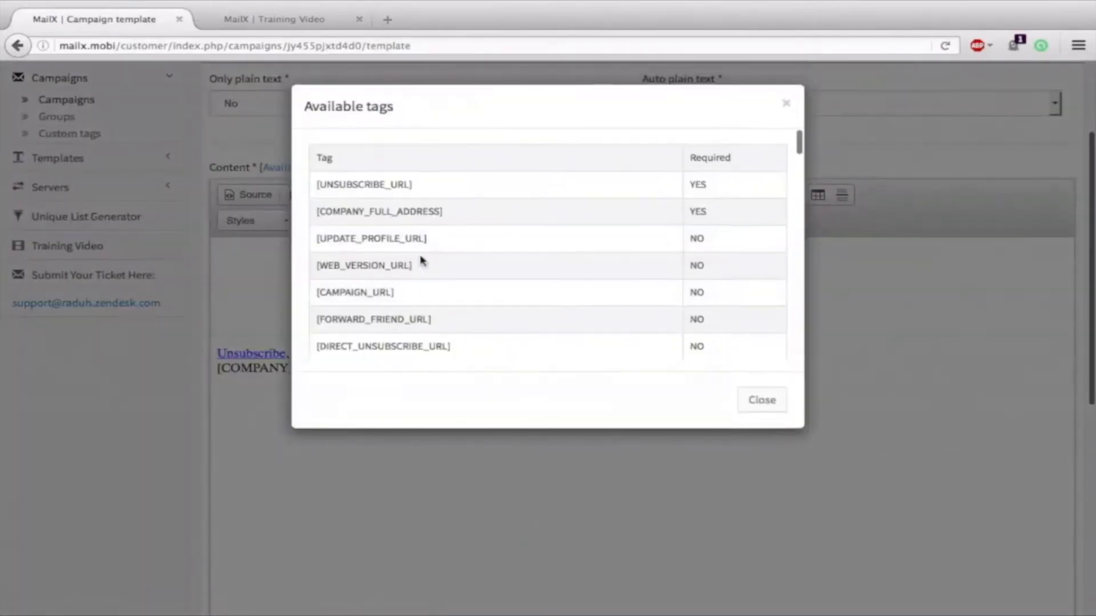
left_click_drag(422, 269, 291, 266)
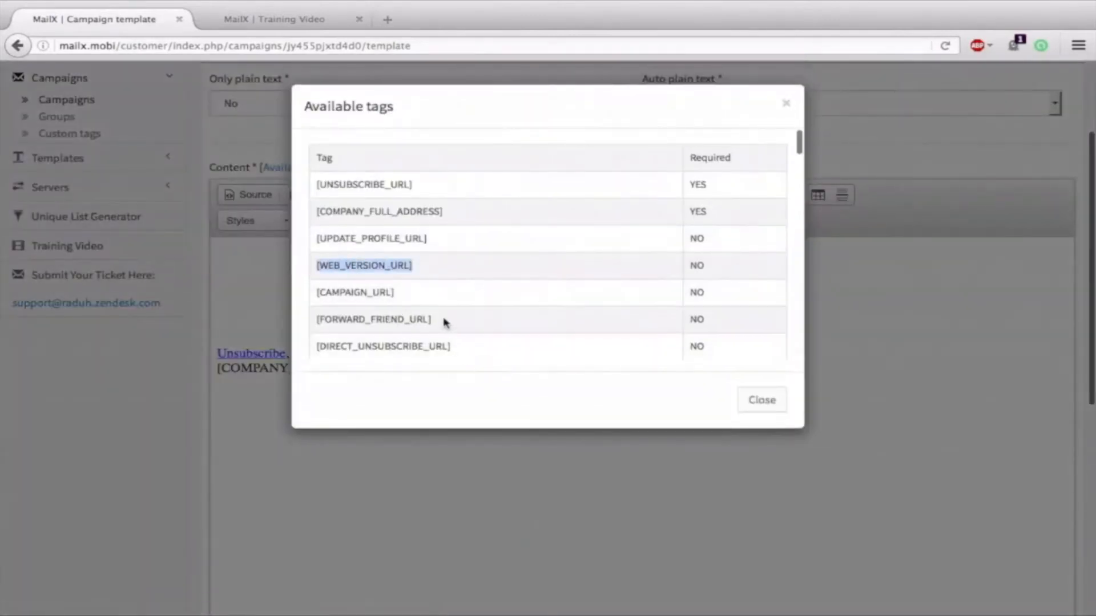
left_click_drag(445, 320, 306, 320)
scroll(487, 333, "down", 3)
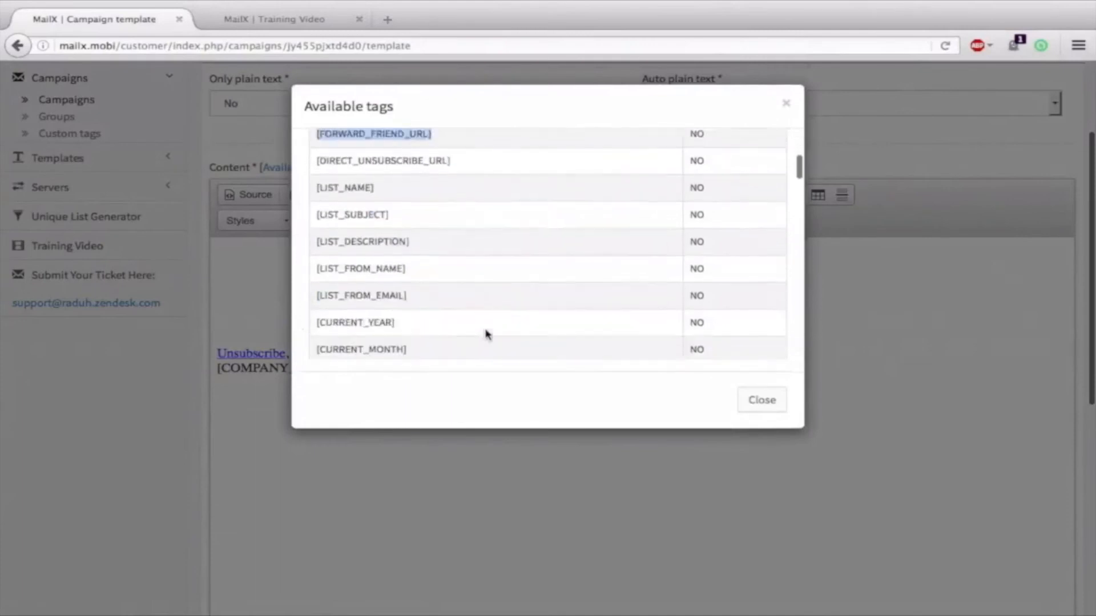
left_click_drag(409, 323, 316, 318)
scroll(440, 274, "down", 5)
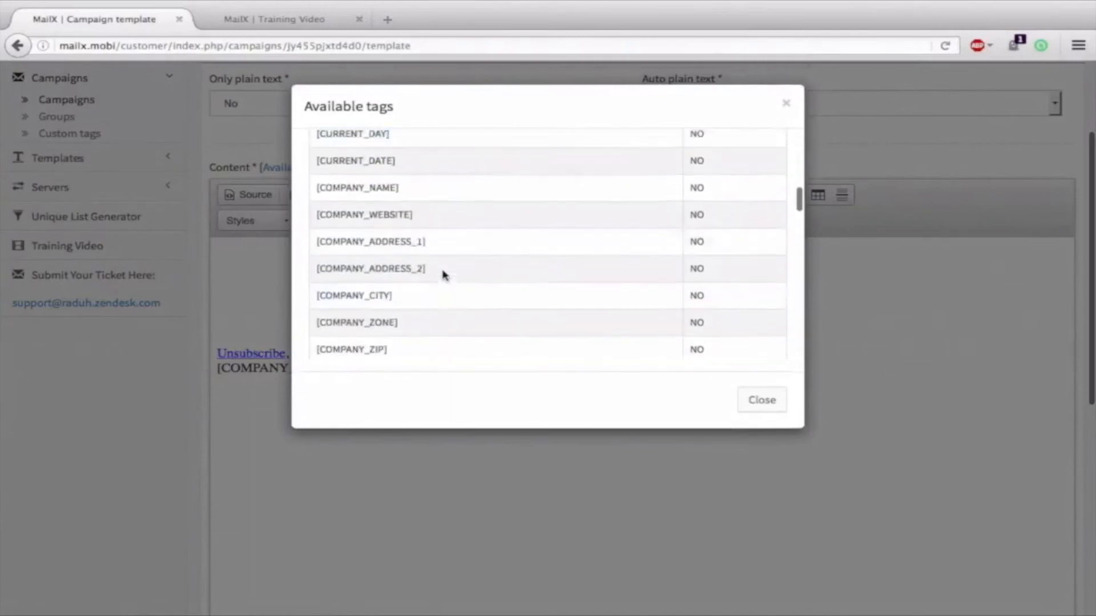
scroll(444, 276, "down", 5)
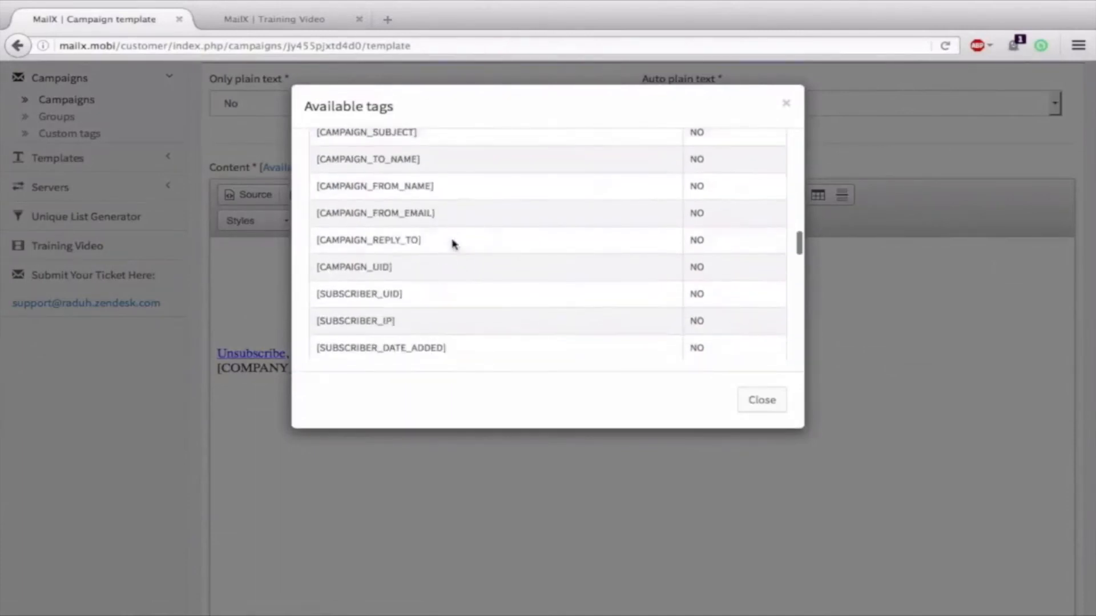
scroll(456, 230, "down", 5)
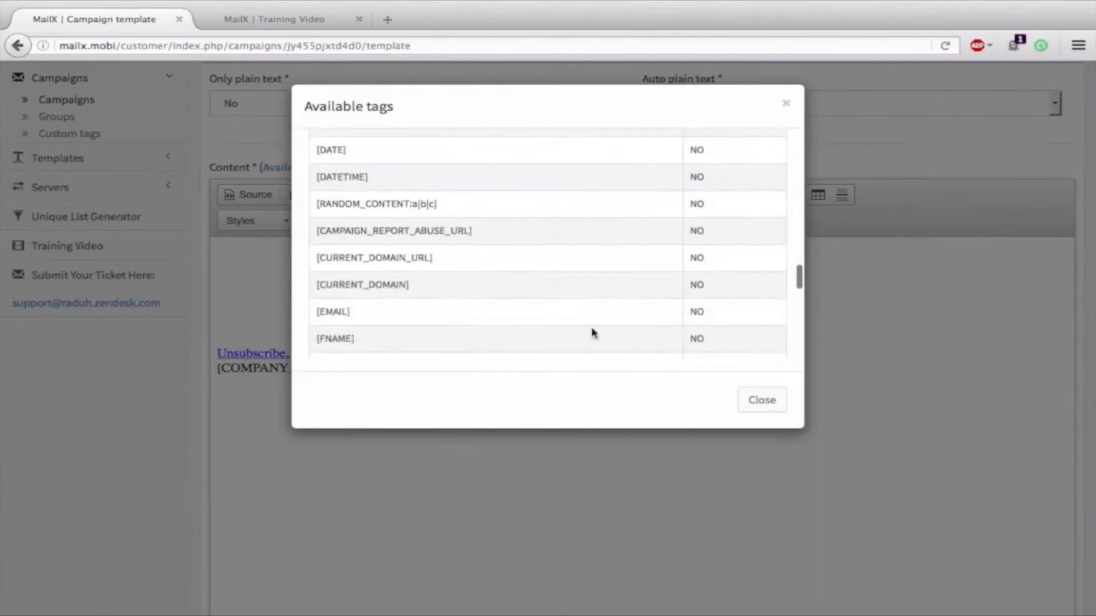
left_click(762, 400)
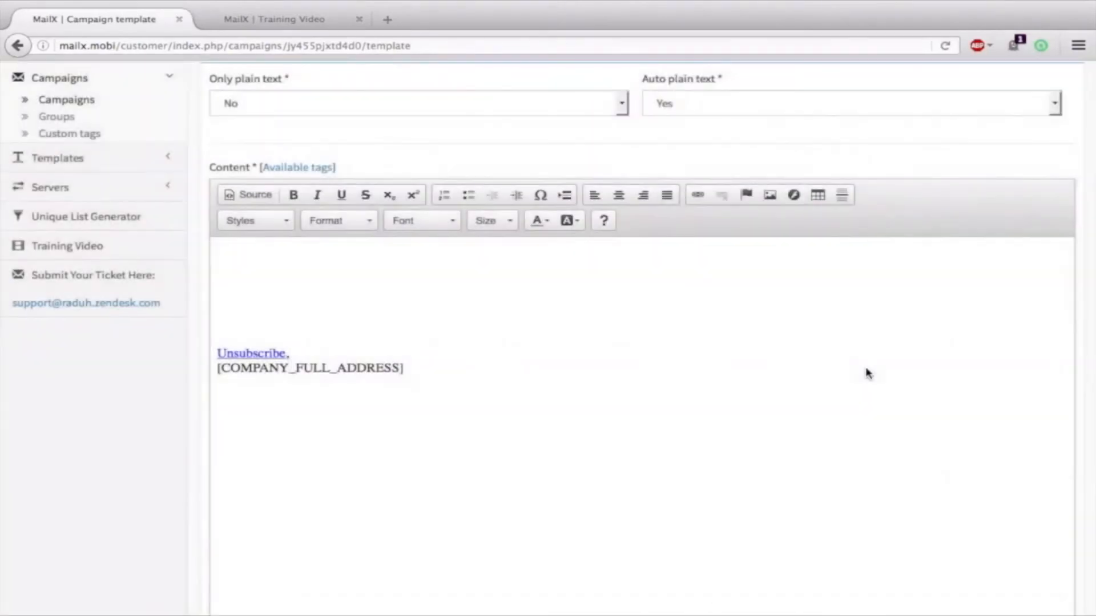
scroll(868, 374, "down", 10)
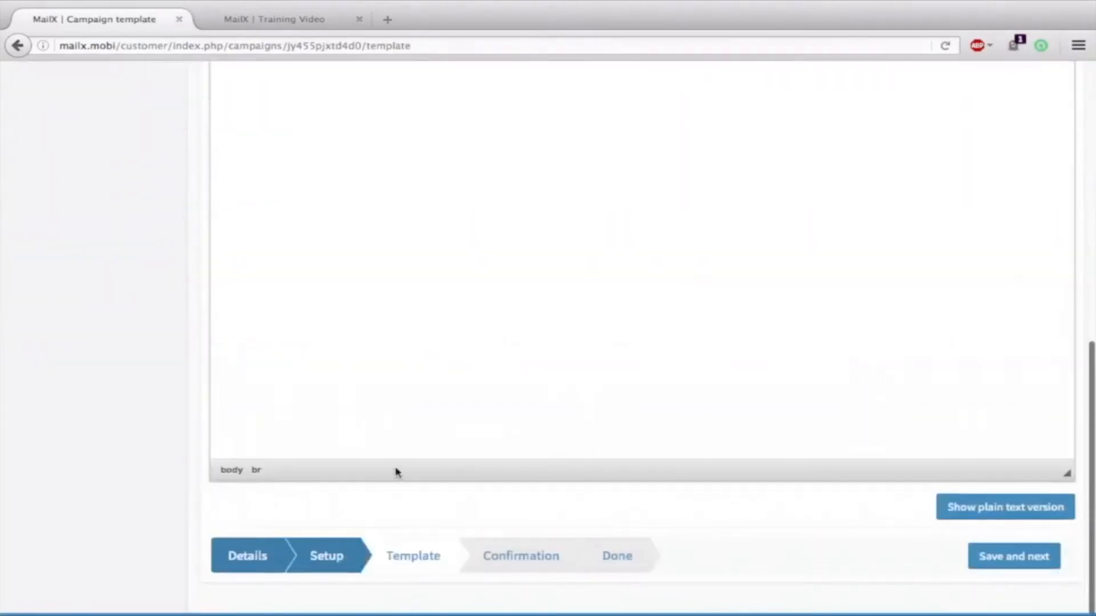
Add the line 'hey hoow are you' to the body and open the Send a test email form
scroll(396, 472, "up", 10)
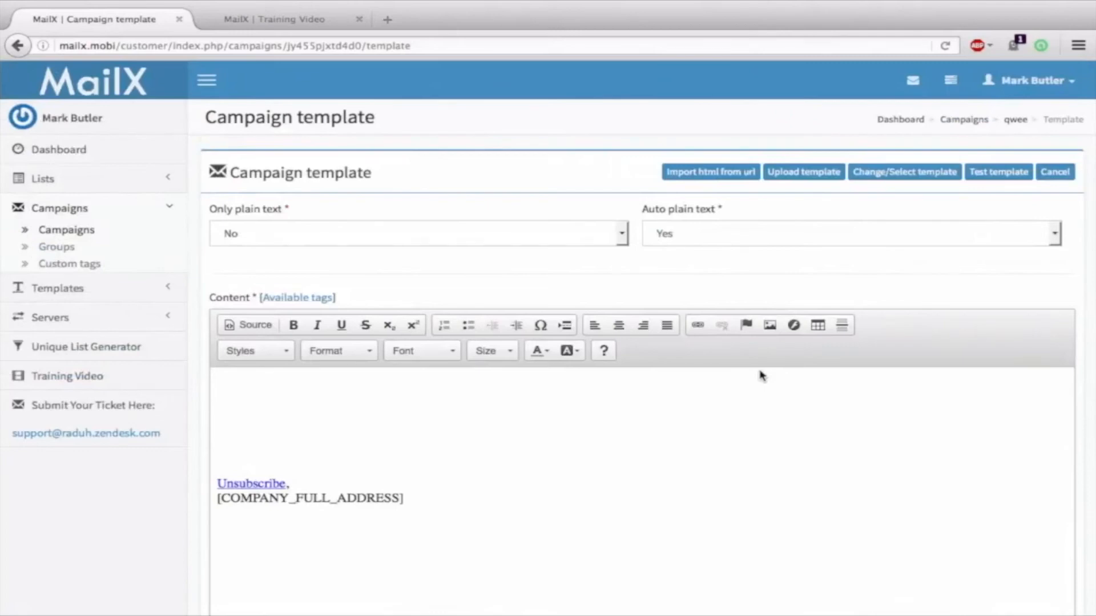
left_click(391, 412)
type("hey hoow are you")
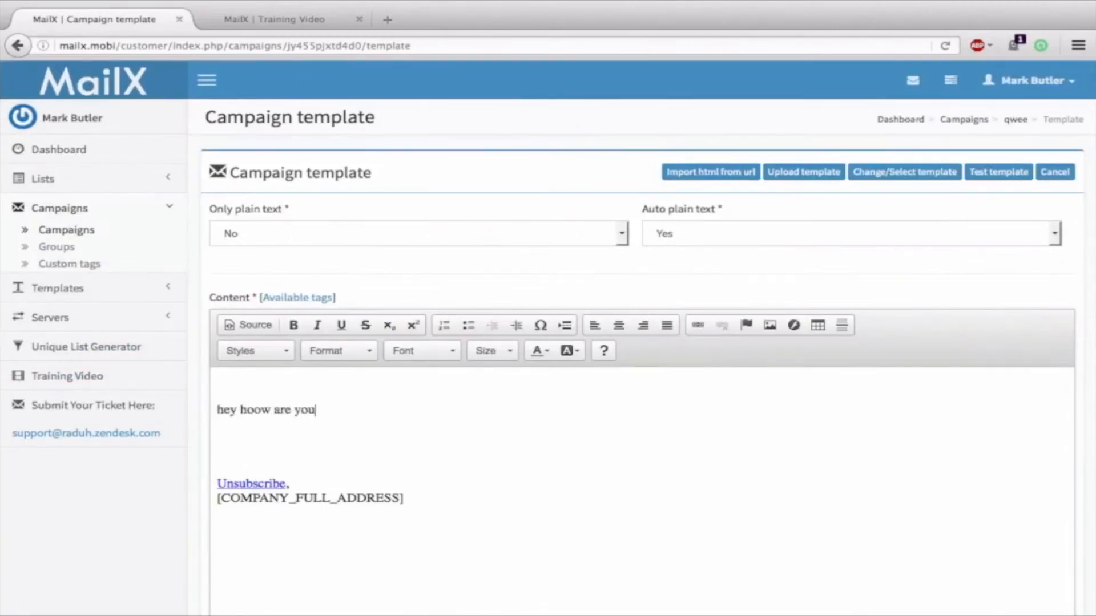
left_click(985, 179)
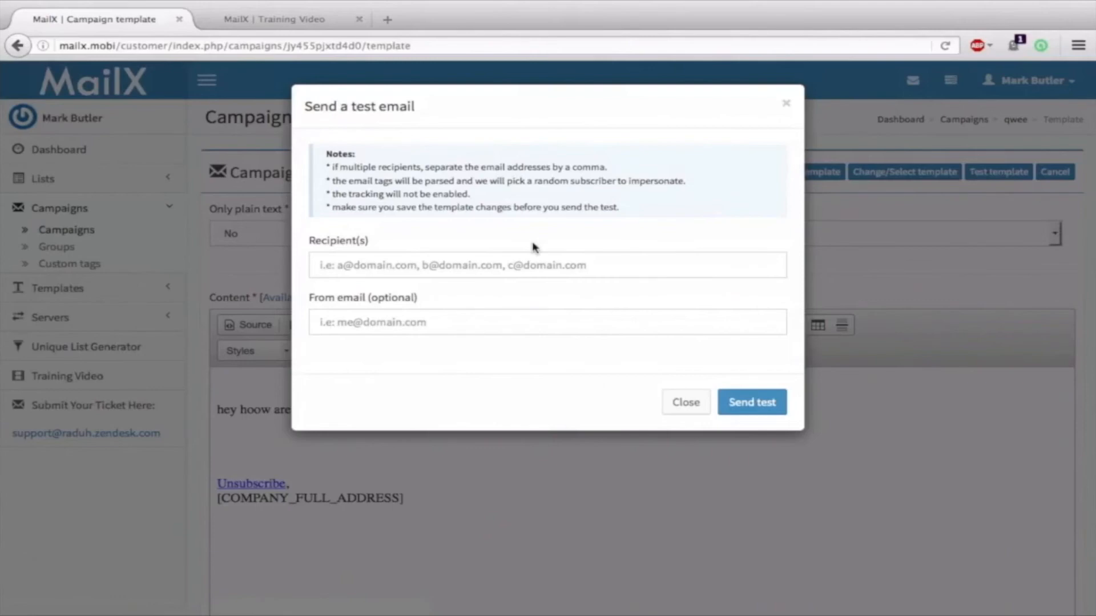
Send a test of the qwee template to a test recipient address
left_click(449, 274)
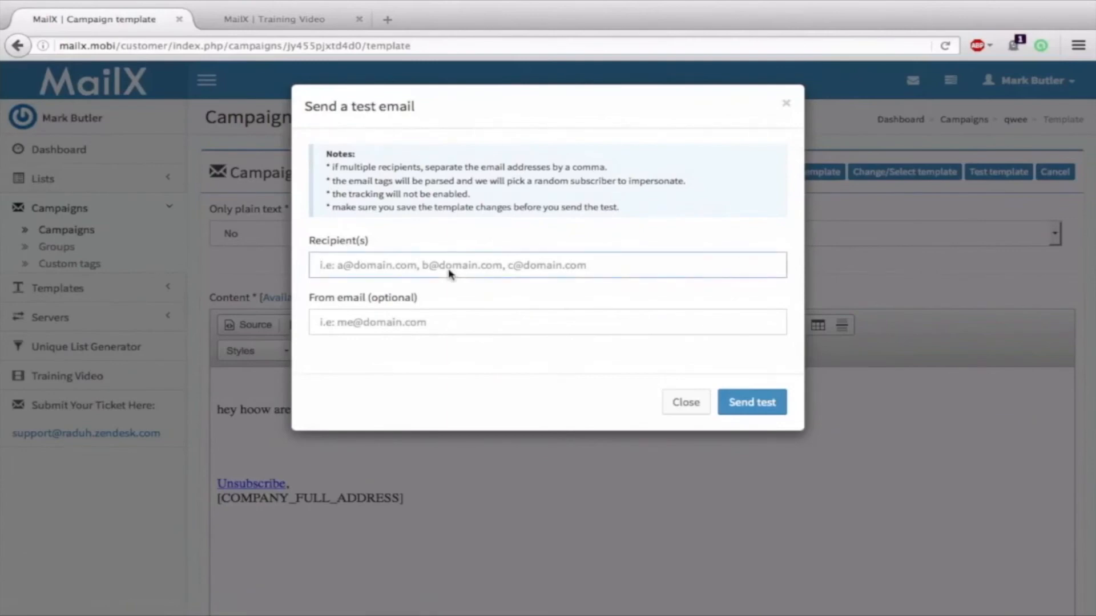
type("test@y")
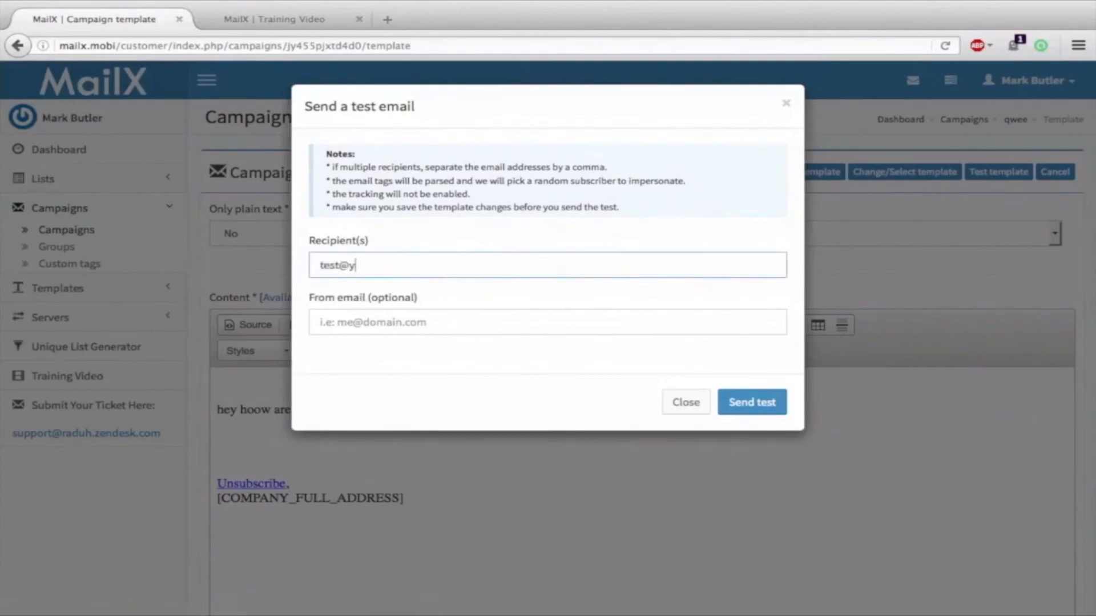
type("ahoo.com")
left_click(777, 417)
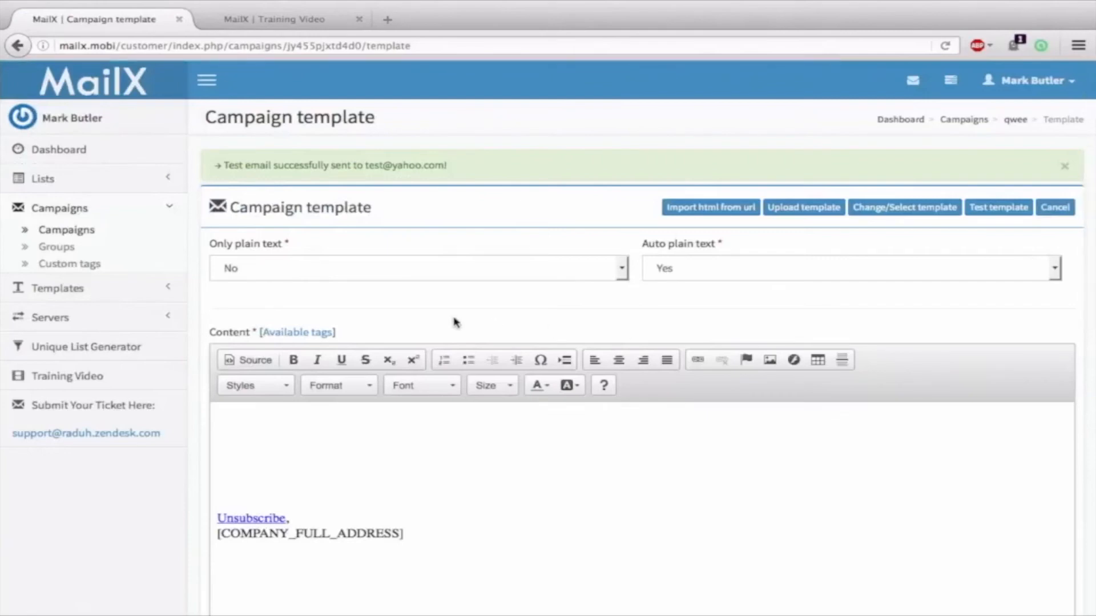
Review the email body, highlighting the Unsubscribe and company address lines, and confirm the test-sent banner
scroll(452, 318, "down", 3)
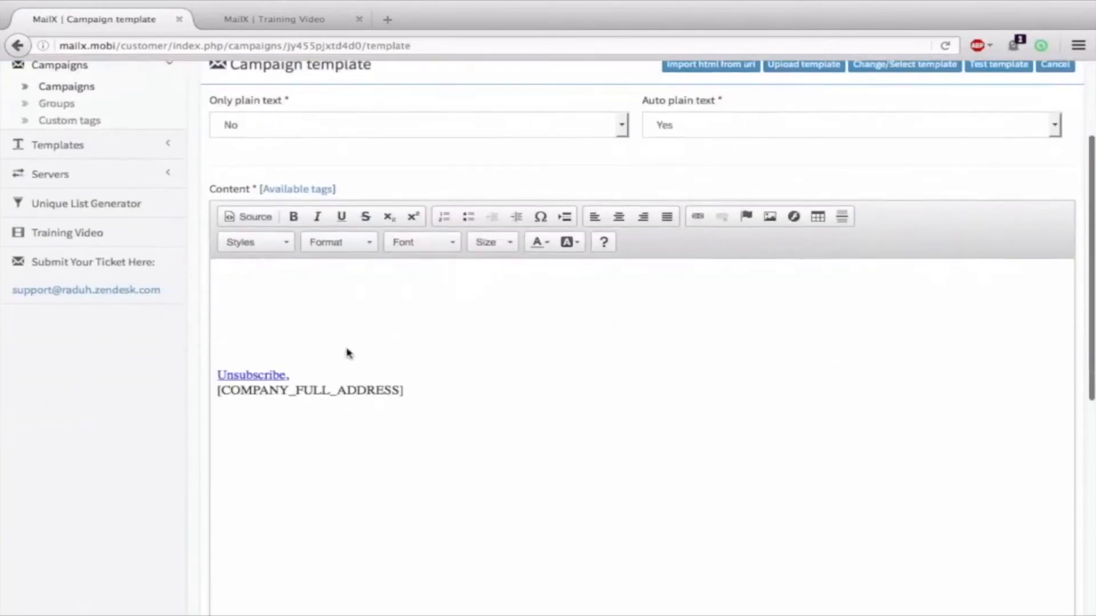
left_click_drag(345, 355, 479, 411)
left_click(597, 431)
scroll(597, 432, "up", 3)
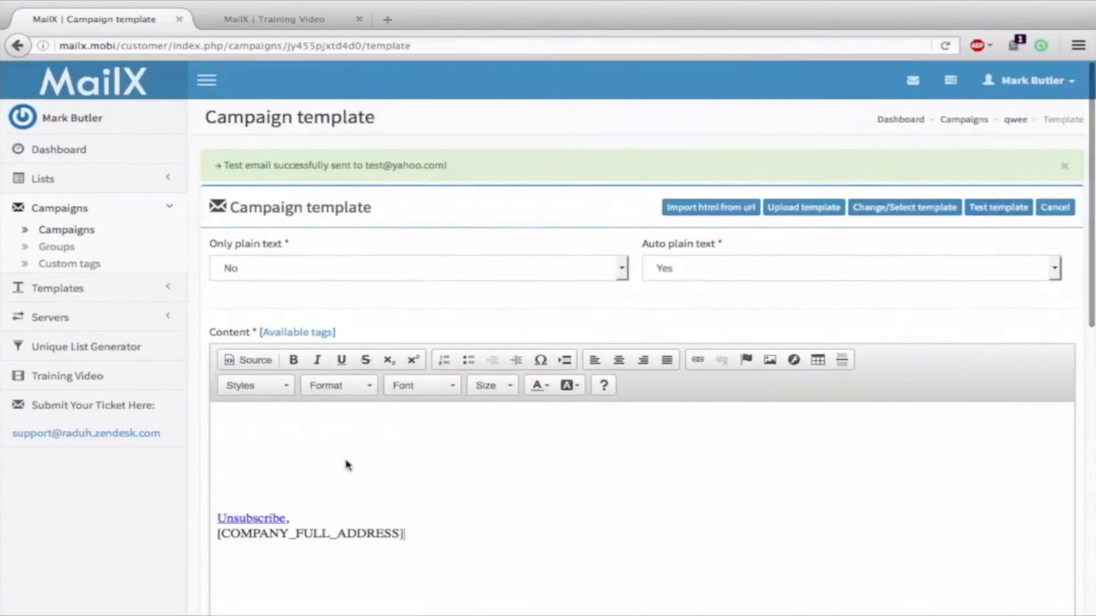
scroll(440, 462, "down", 5)
scroll(440, 463, "down", 5)
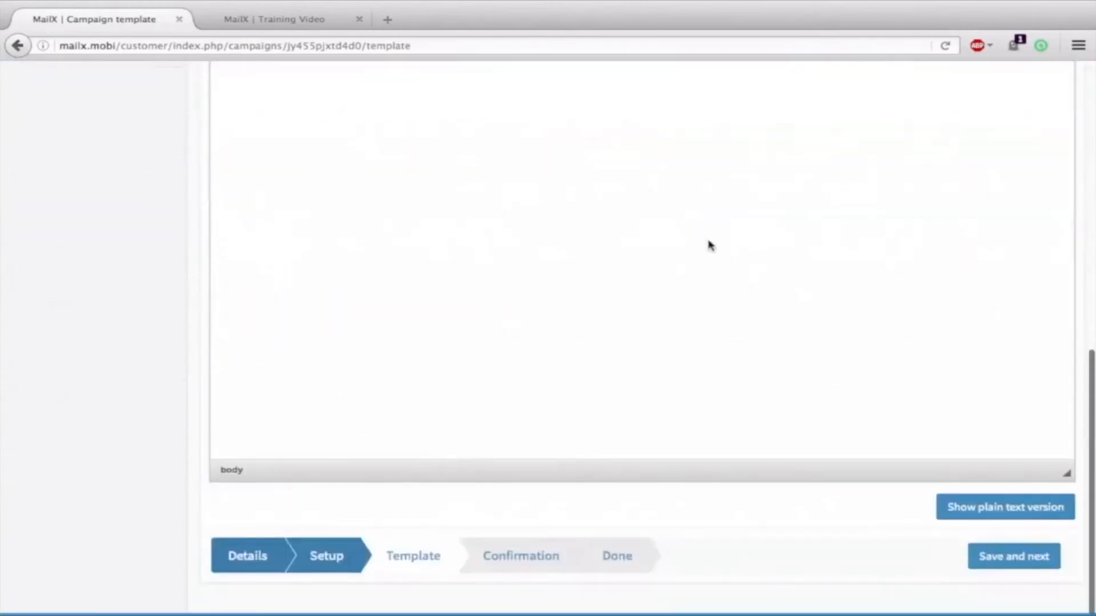
scroll(710, 245, "up", 10)
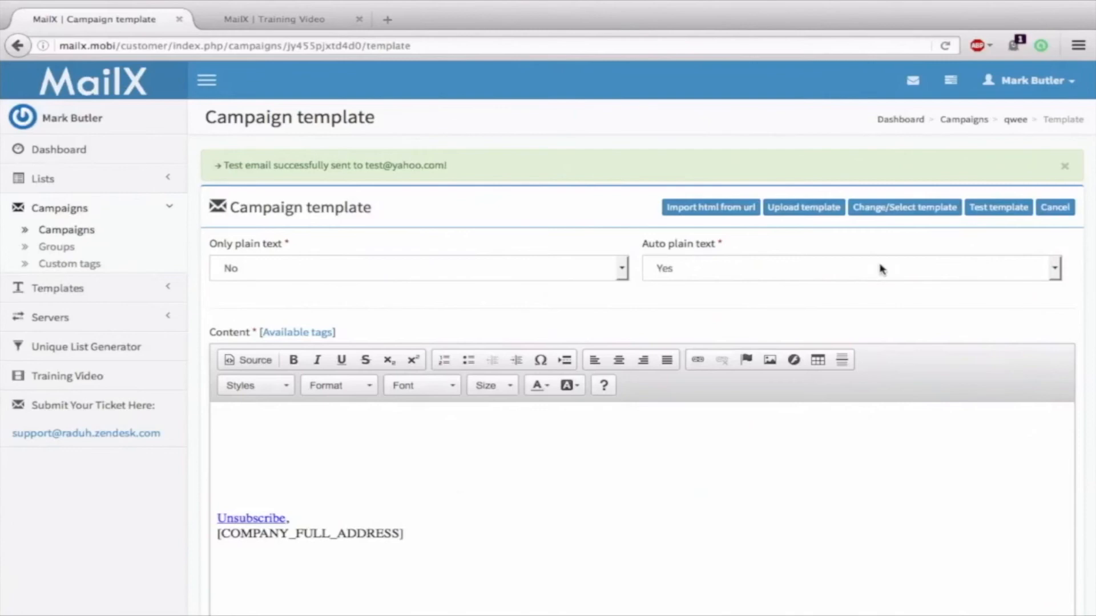
scroll(766, 299, "down", 3)
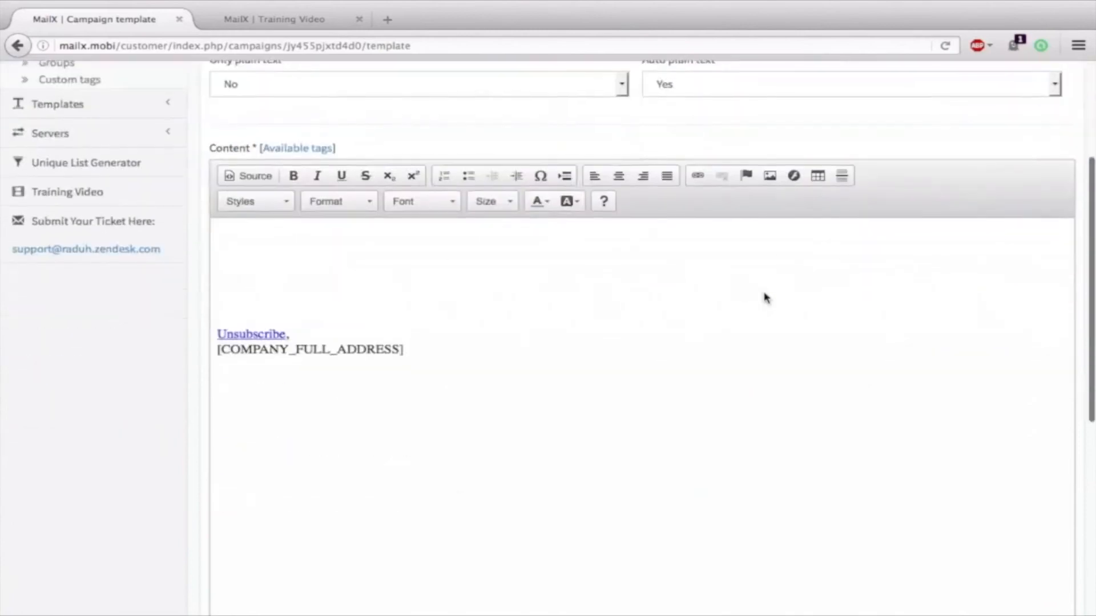
scroll(766, 298, "up", 2)
scroll(766, 298, "up", 1)
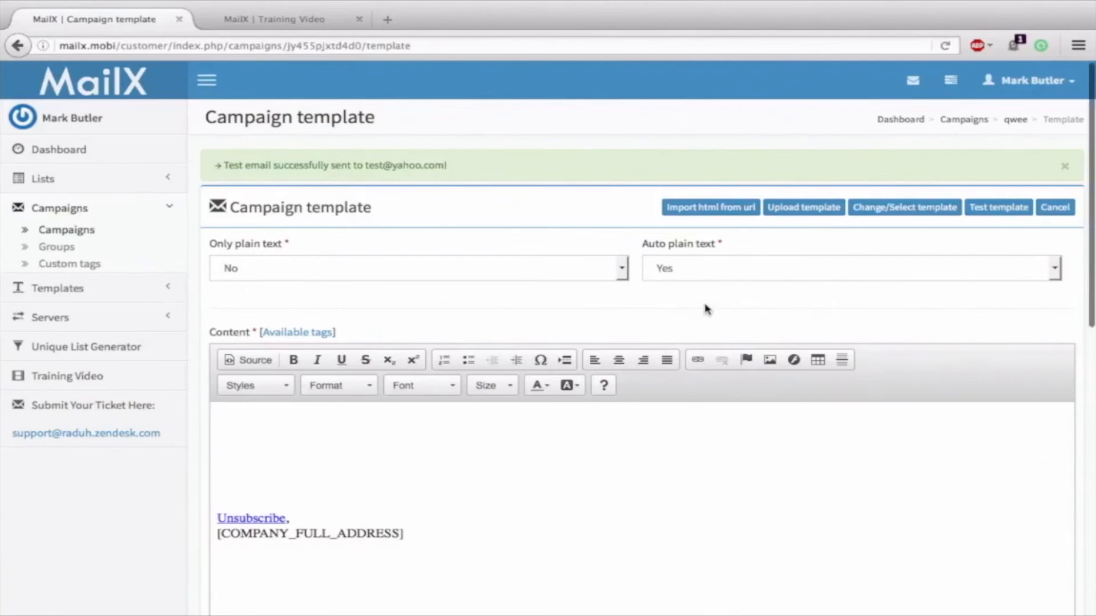
Save the qwee template with Save and next to reach the confirmation page
scroll(704, 320, "down", 1)
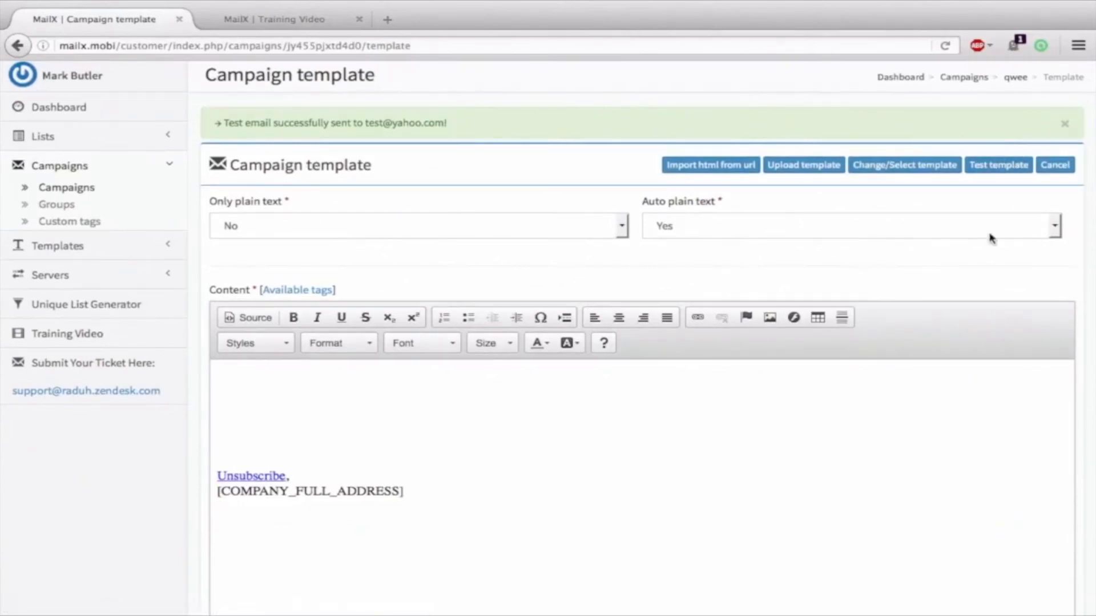
scroll(952, 240, "down", 6)
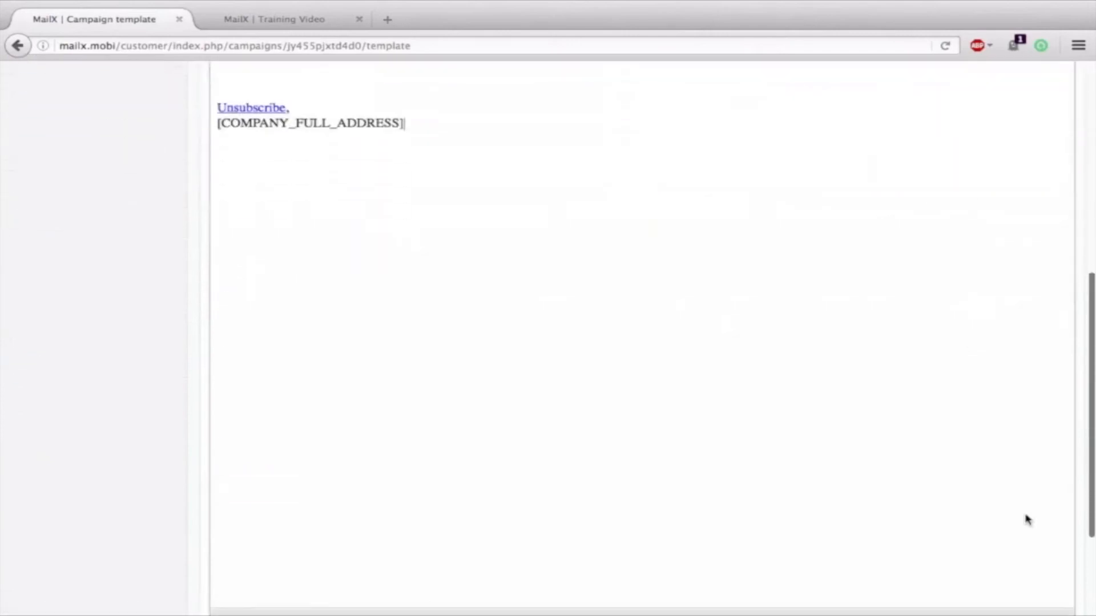
scroll(1028, 520, "down", 5)
left_click(1008, 573)
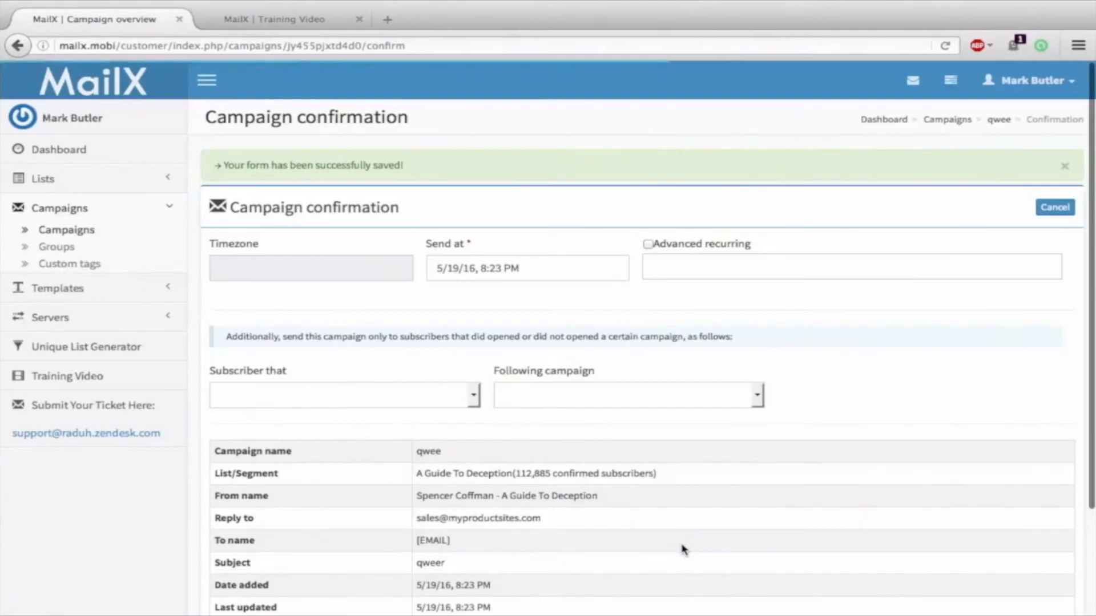
Set a provisional send time of 13 May 2016 at 9:25 PM
scroll(528, 345, "down", 3)
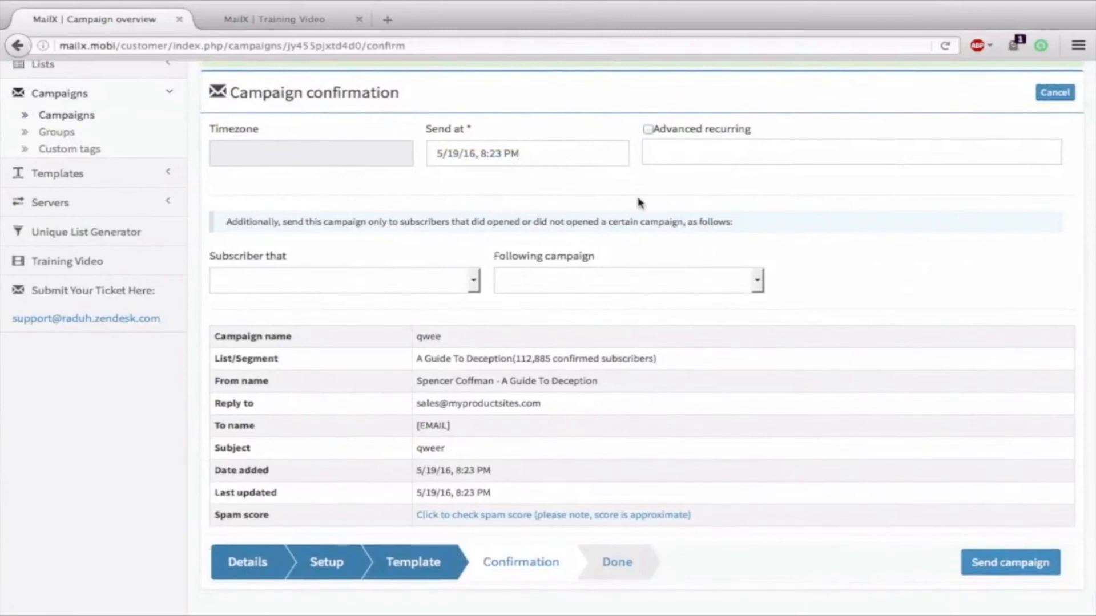
scroll(639, 203, "down", 1)
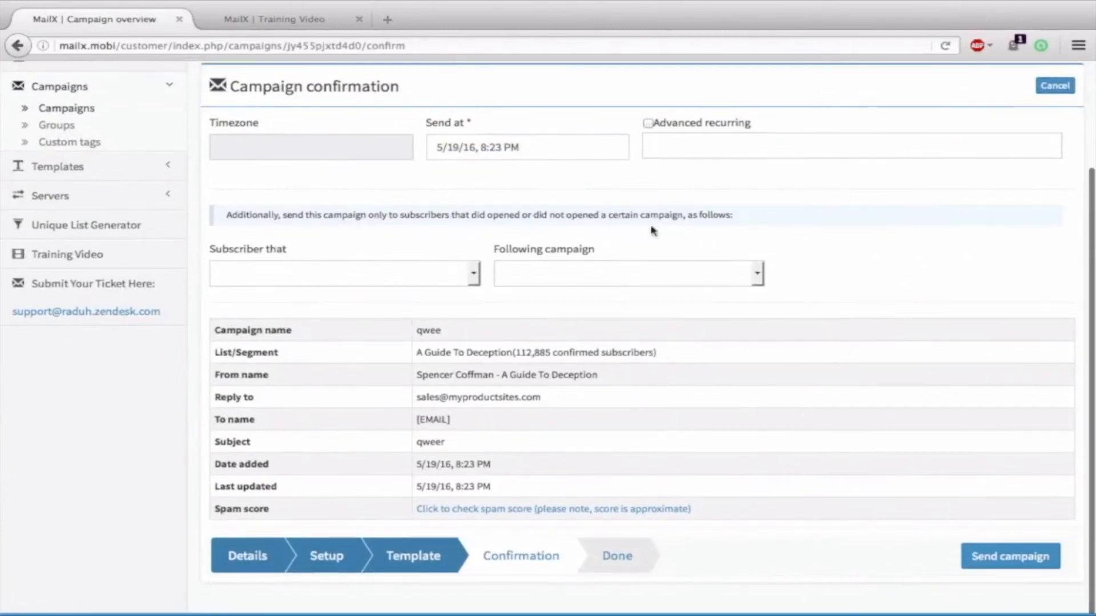
left_click(535, 146)
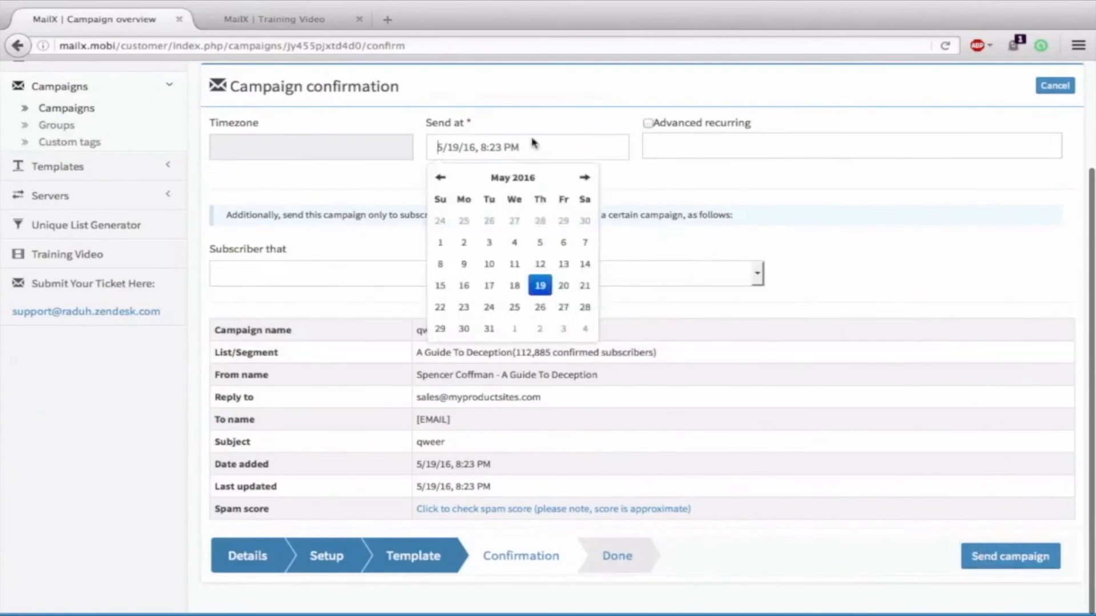
scroll(562, 283, "up", 1)
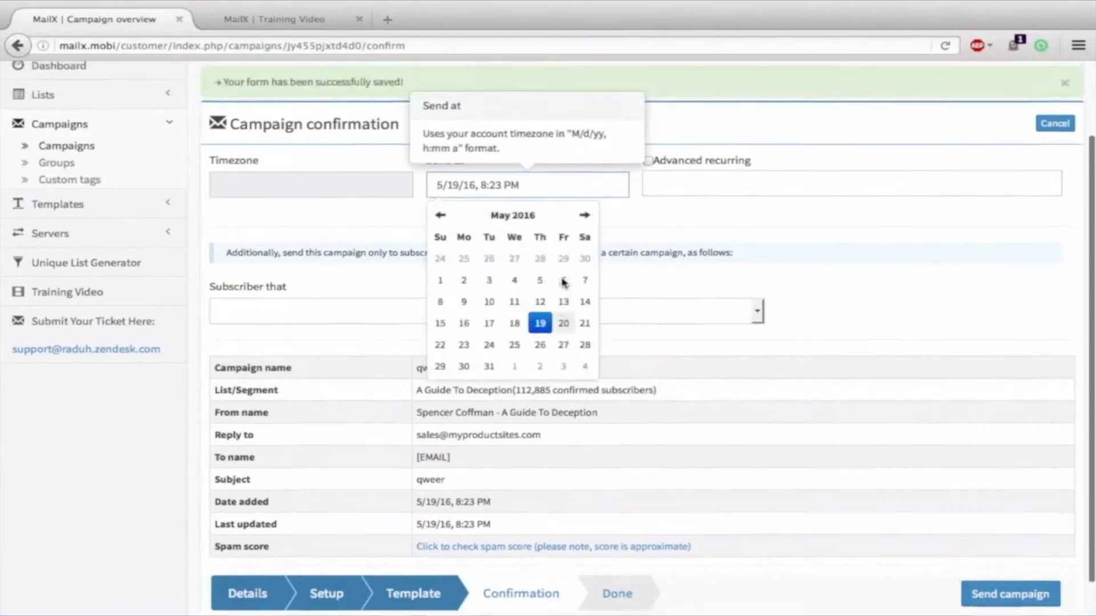
left_click(562, 310)
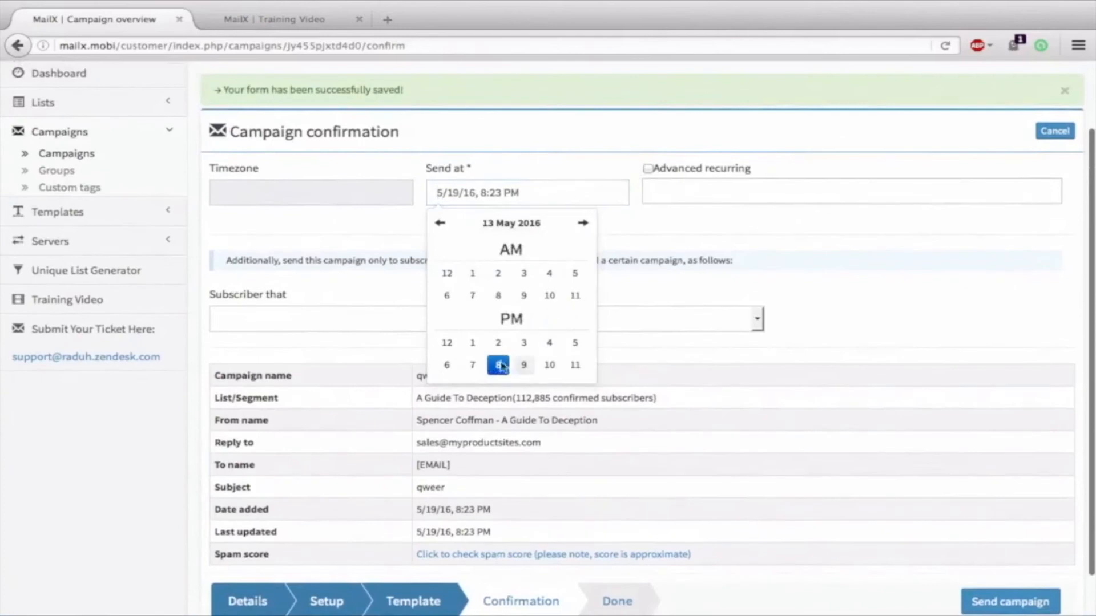
left_click(536, 368)
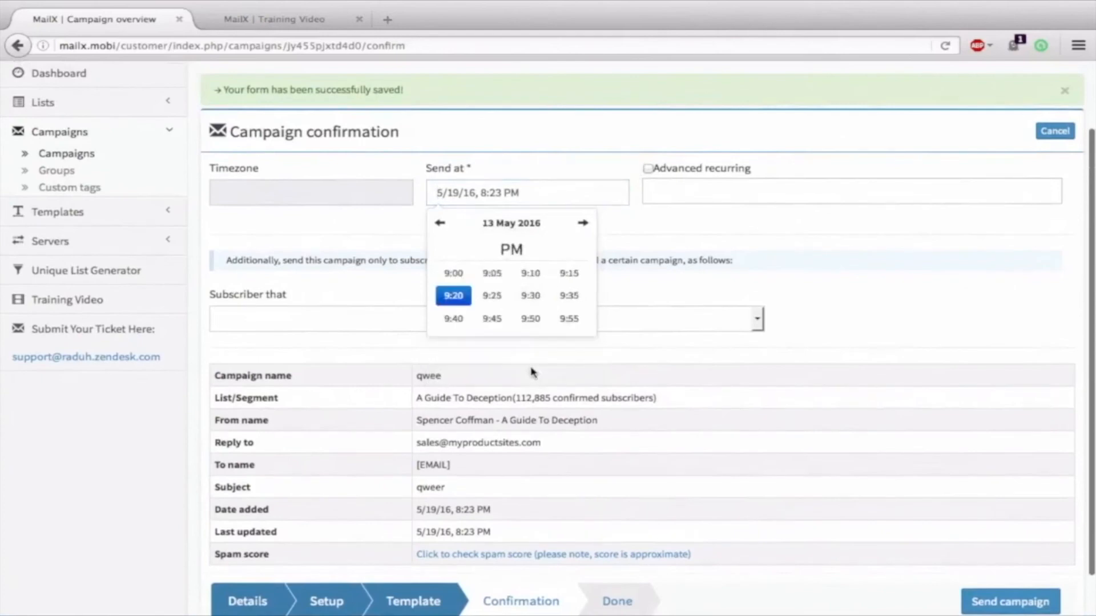
left_click(490, 295)
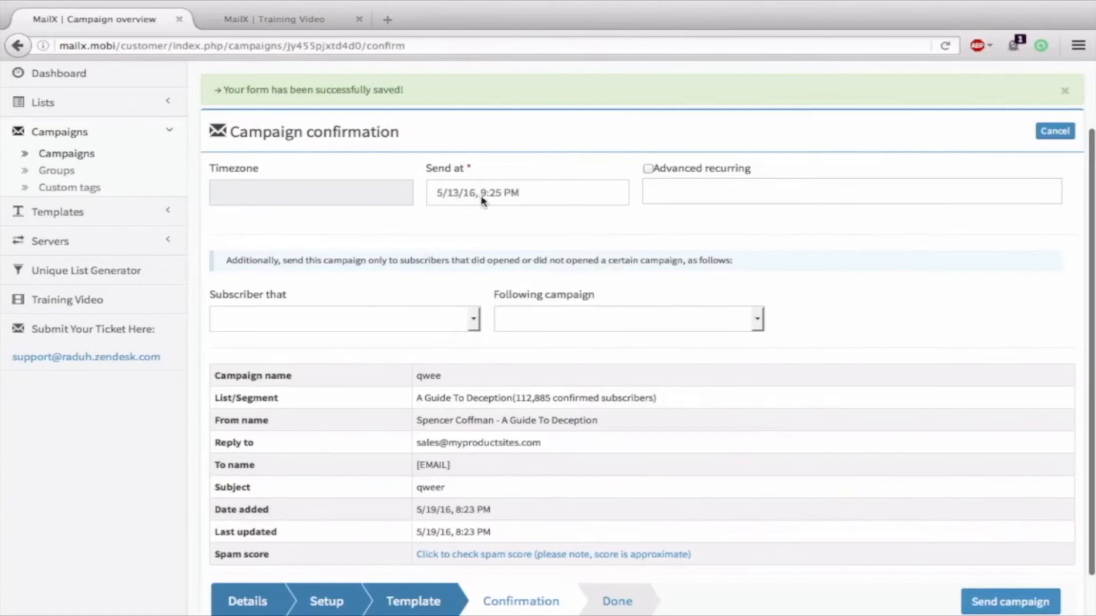
Change the send time to 15 June 2016 at 10:50 AM
left_click(519, 197)
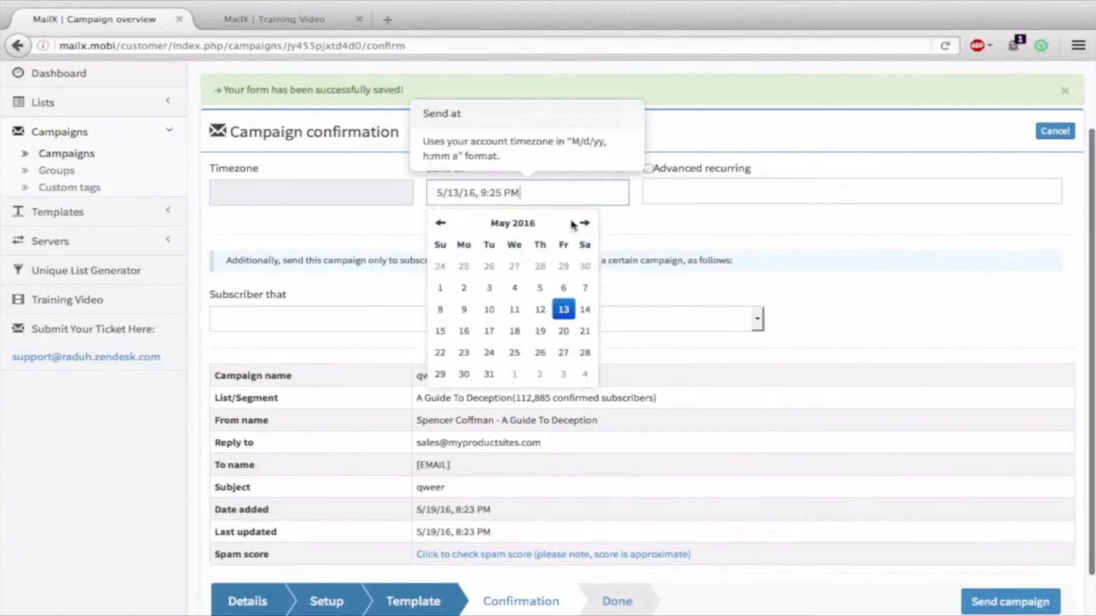
left_click(581, 222)
left_click(515, 305)
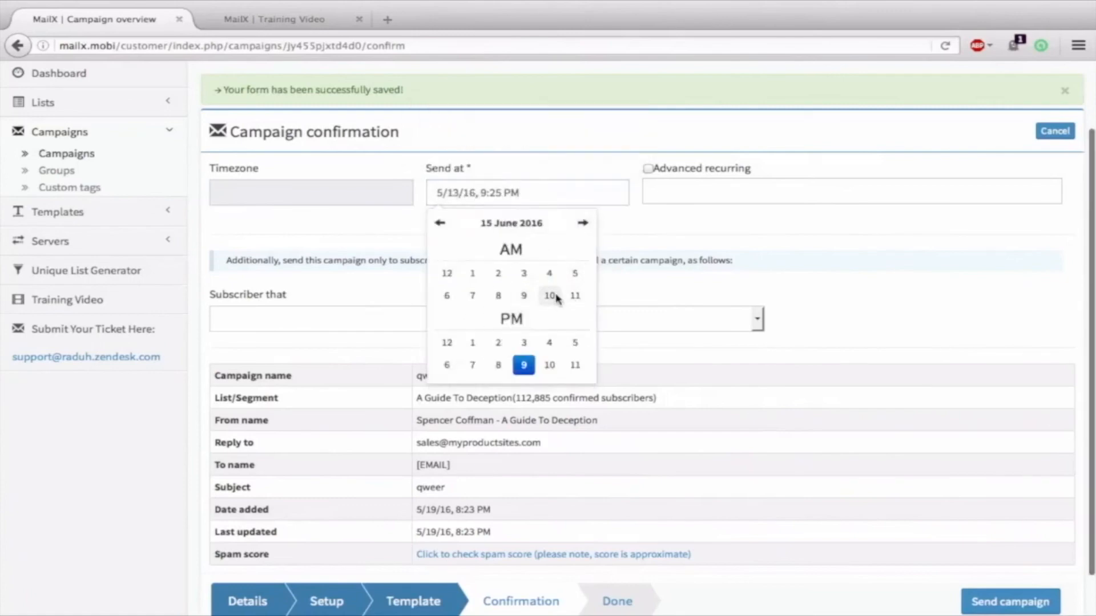
left_click(551, 296)
left_click(532, 319)
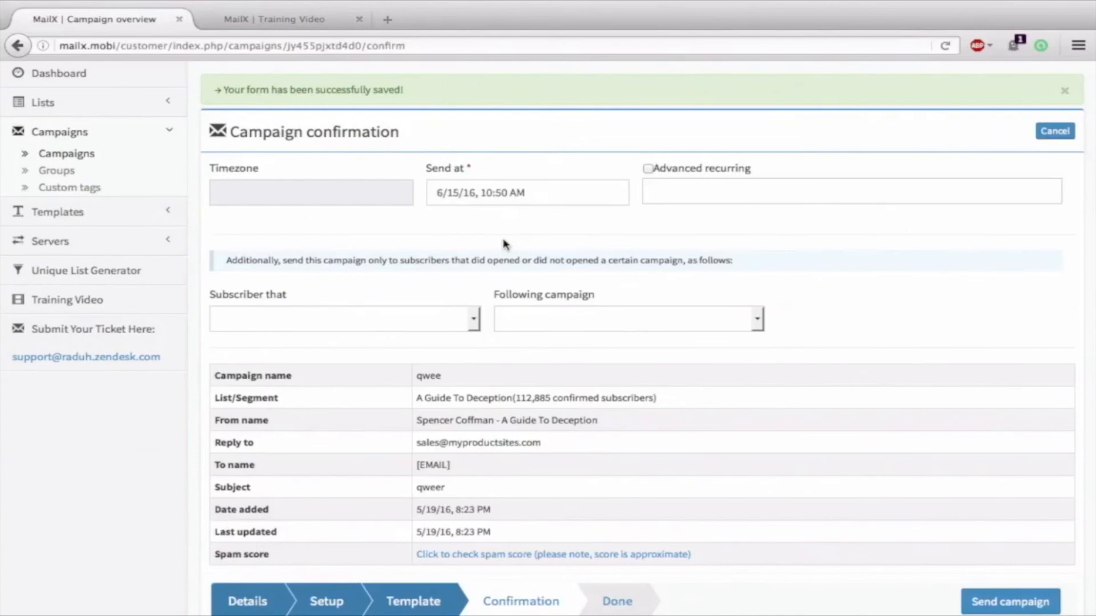
scroll(503, 245, "down", 1)
Review the confirmation details, highlighting the list's 112,885 subscriber count
scroll(491, 297, "up", 2)
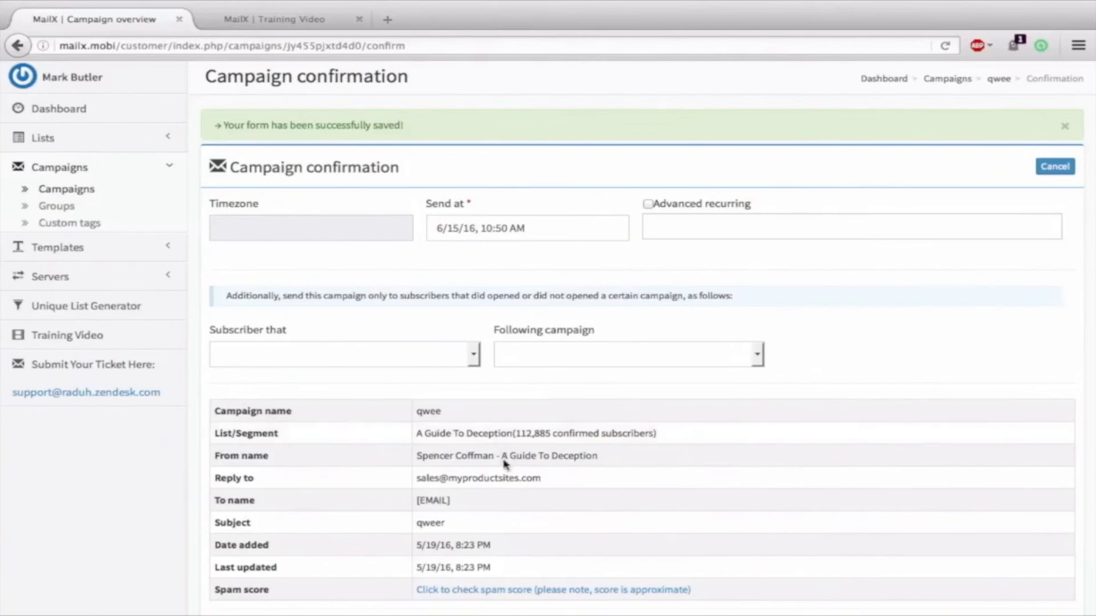
left_click_drag(532, 435, 498, 435)
left_click(620, 290)
scroll(682, 293, "down", 3)
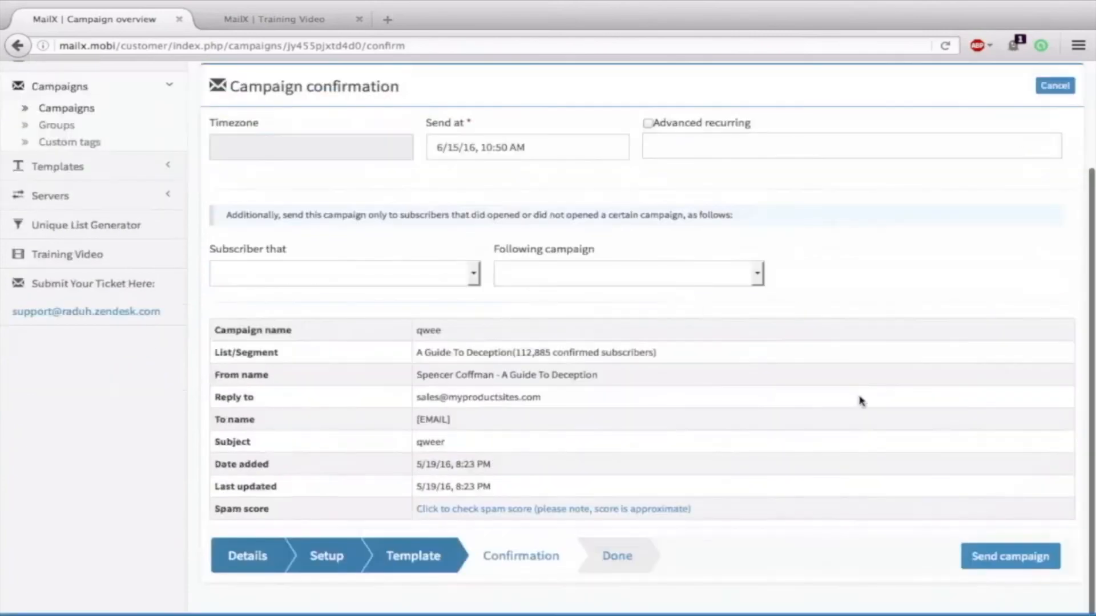
scroll(907, 327, "up", 2)
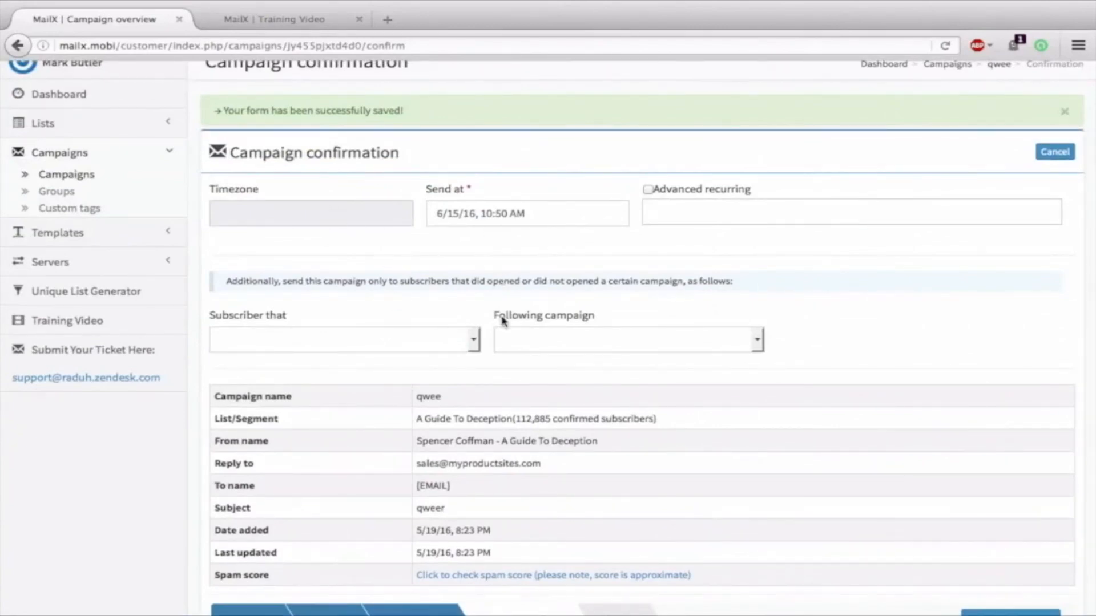
scroll(506, 323, "down", 2)
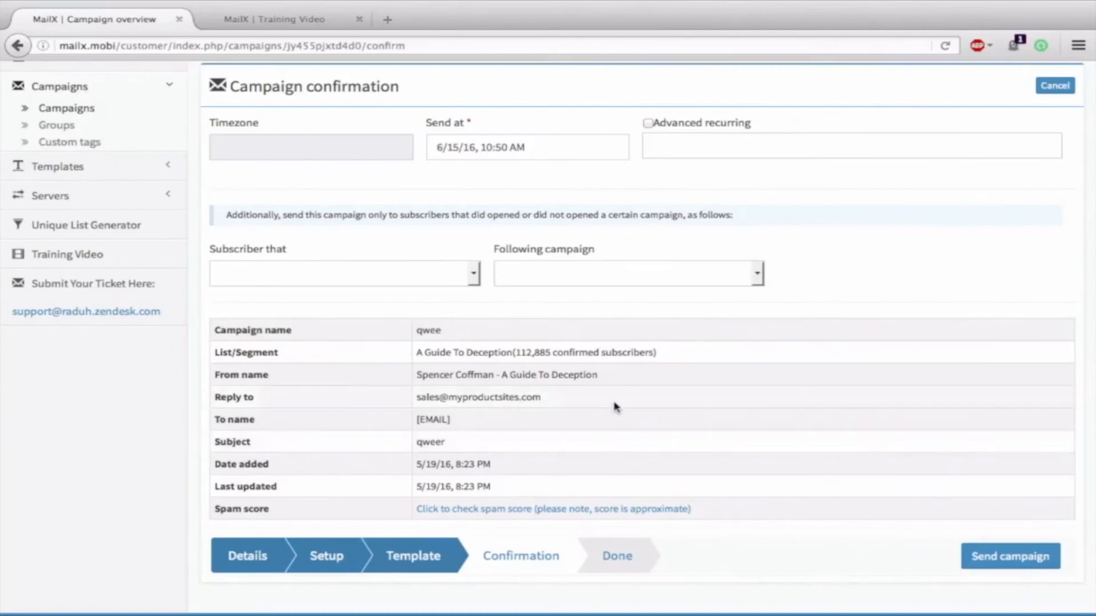
scroll(472, 313, "up", 1)
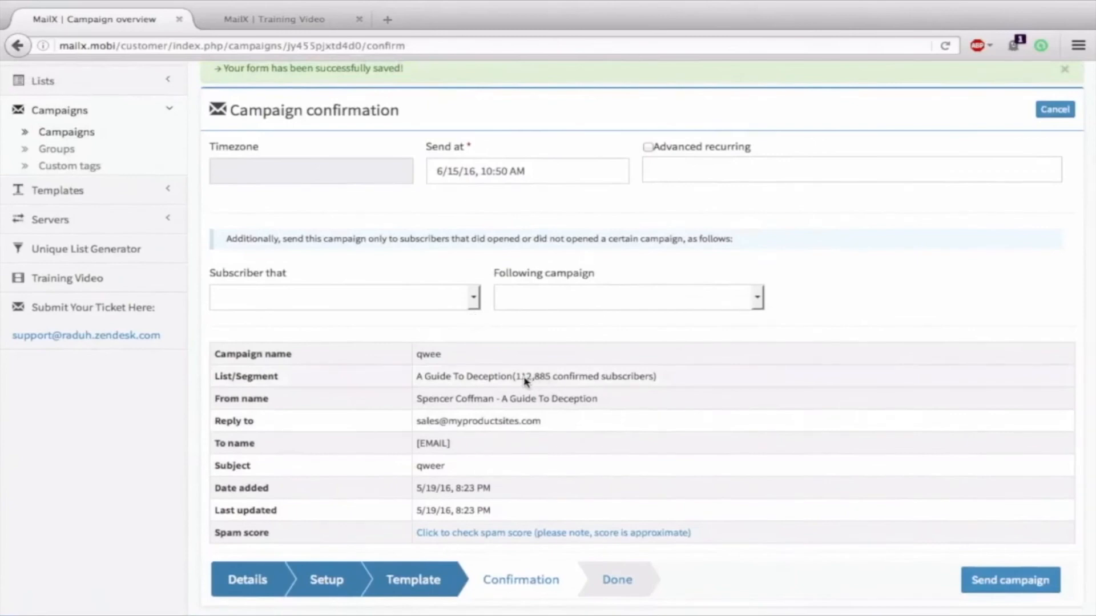
double_click(546, 376)
left_click(542, 347)
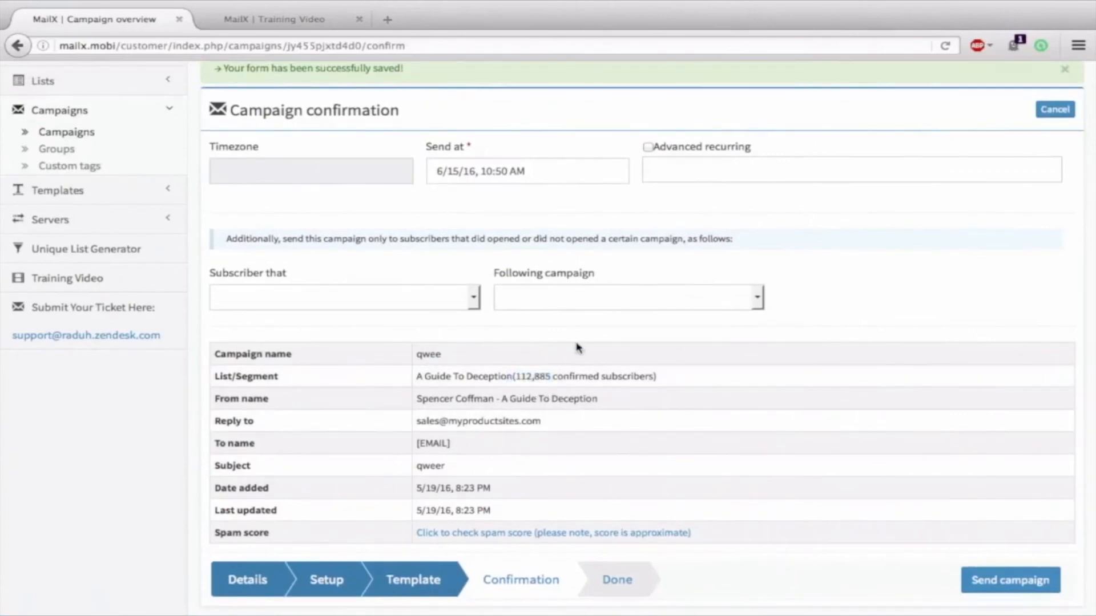
Return to the Campaigns list from the sidebar
scroll(578, 346, "up", 1)
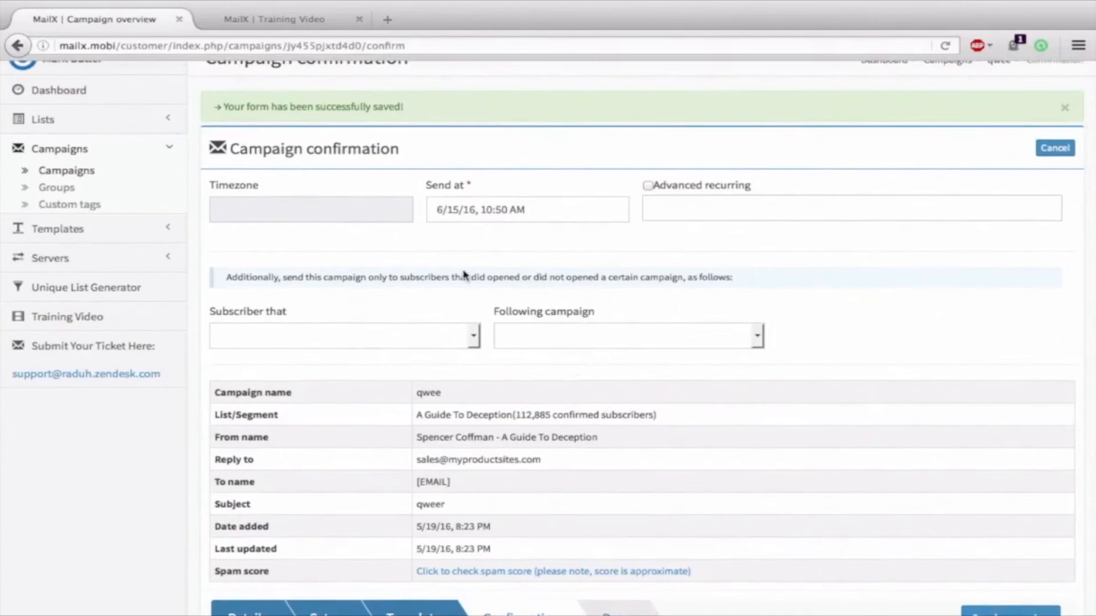
scroll(888, 266, "down", 2)
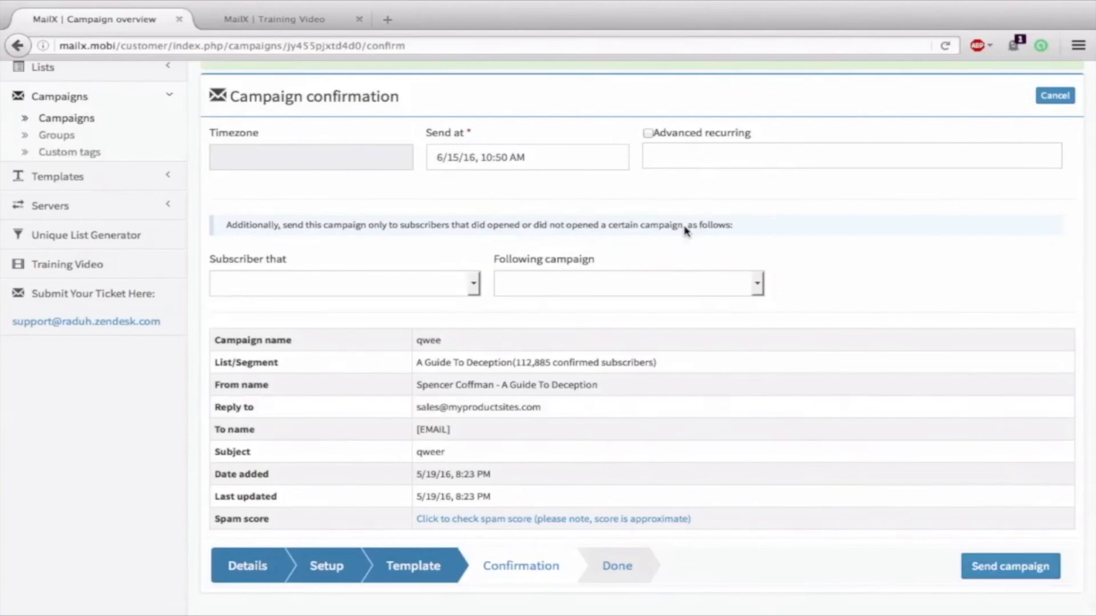
left_click(67, 119)
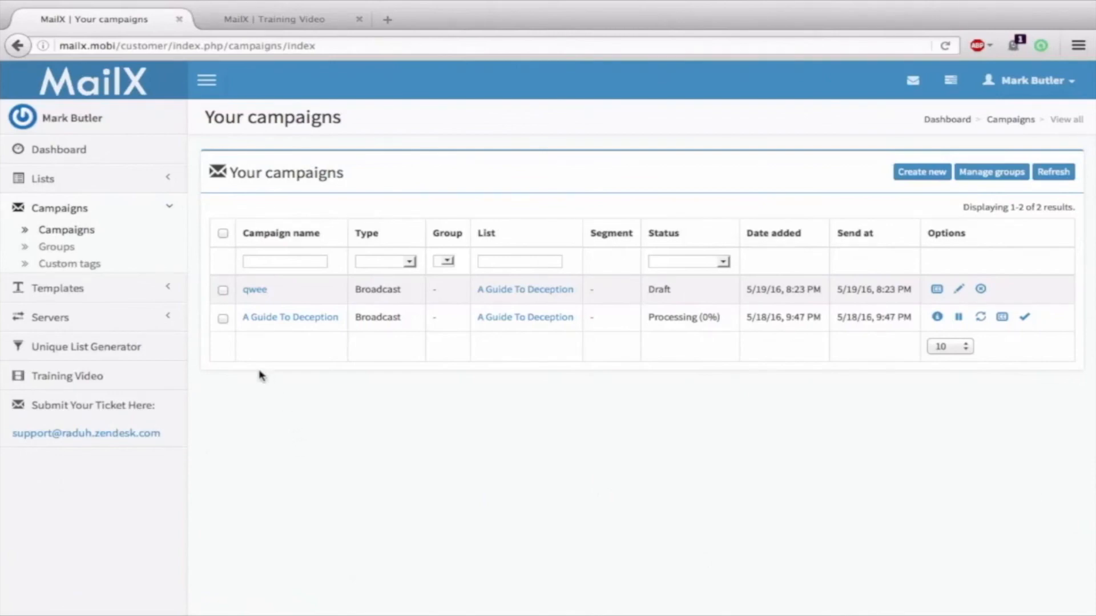
Go to the Training Video page from the sidebar
left_click(56, 378)
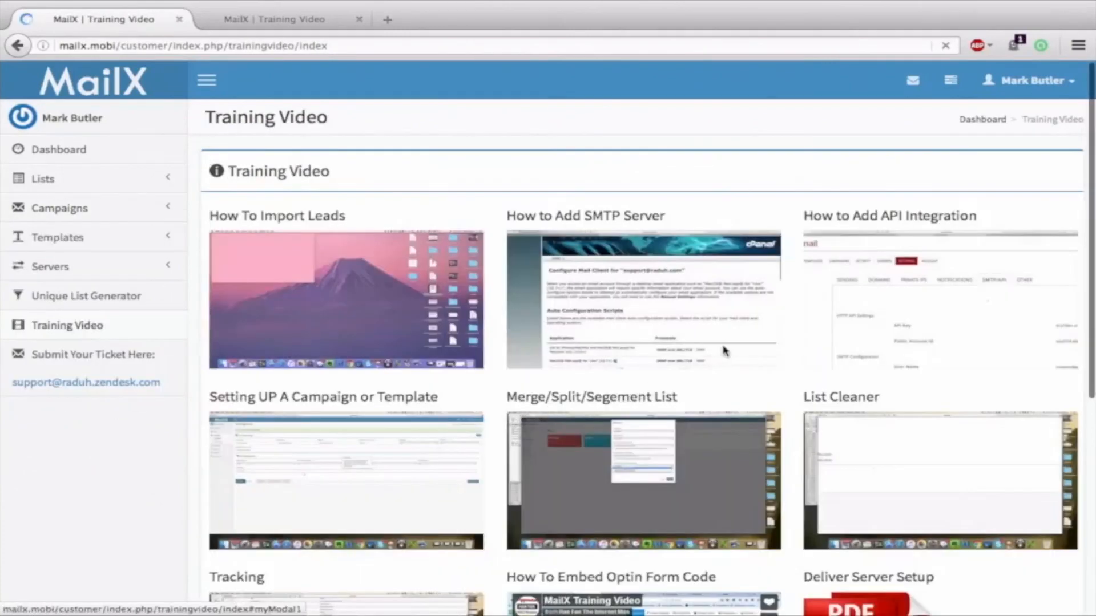
Scroll through the training video thumbnails, highlighting the List Cleaner video title
scroll(913, 411, "down", 2)
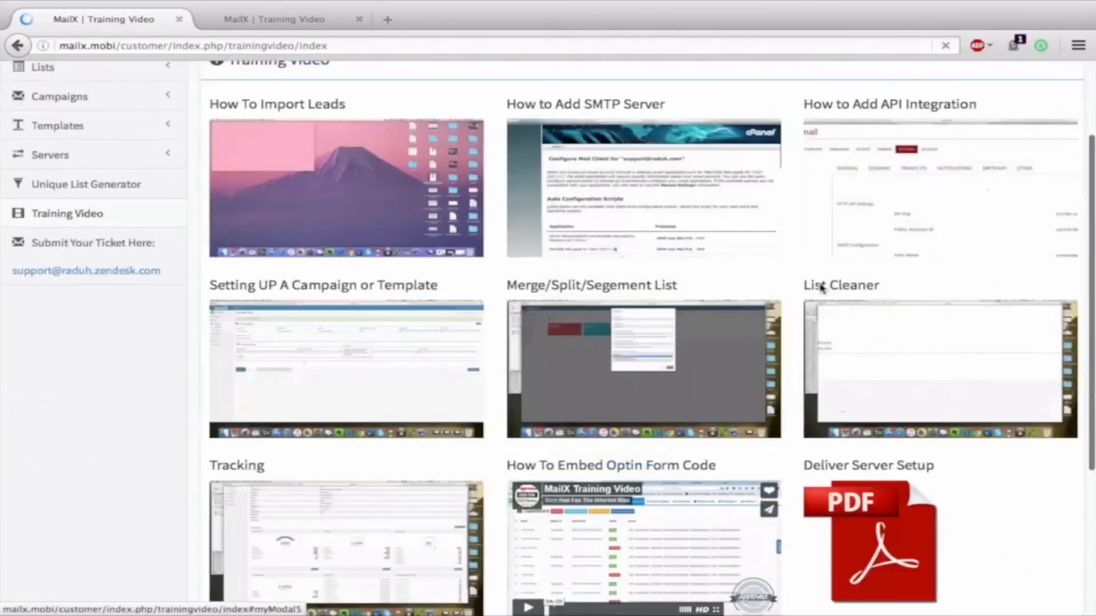
left_click_drag(804, 285, 867, 284)
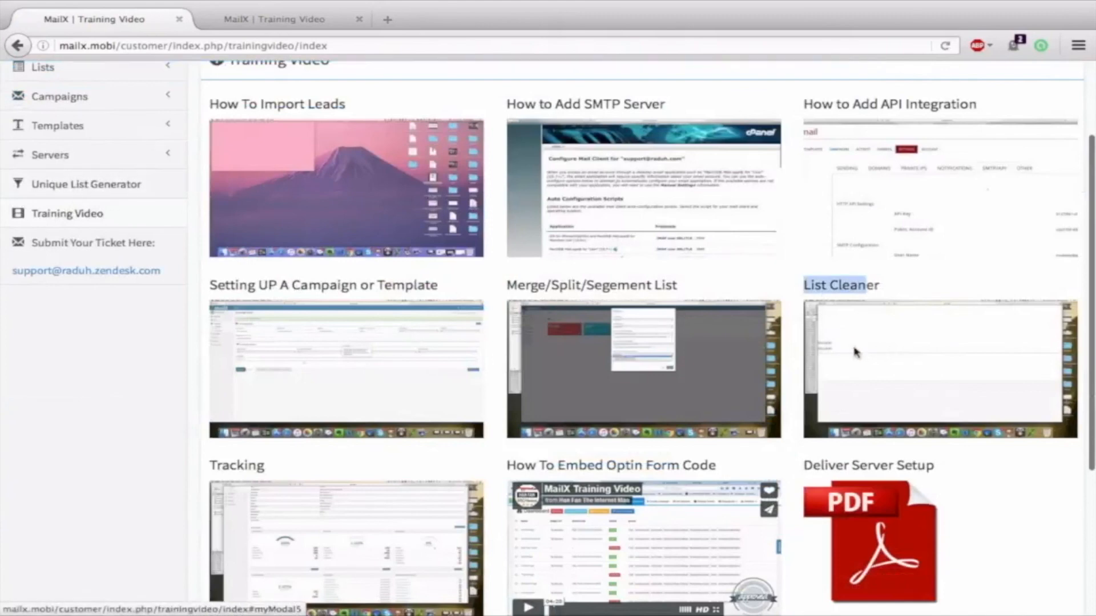
scroll(582, 350, "up", 2)
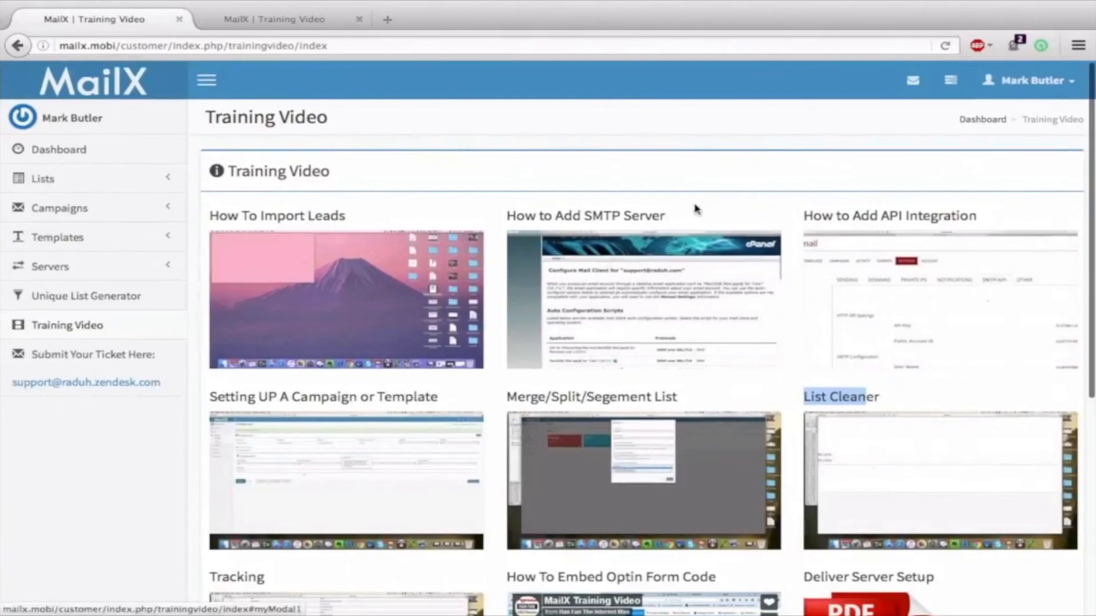
scroll(915, 232, "down", 3)
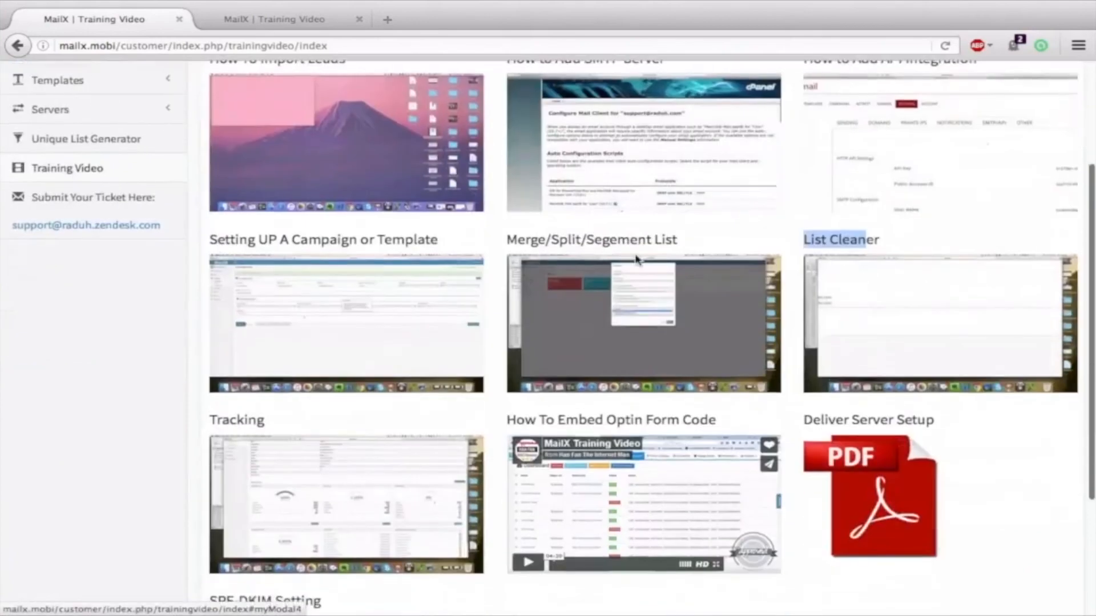
scroll(412, 269, "down", 3)
scroll(525, 327, "up", 6)
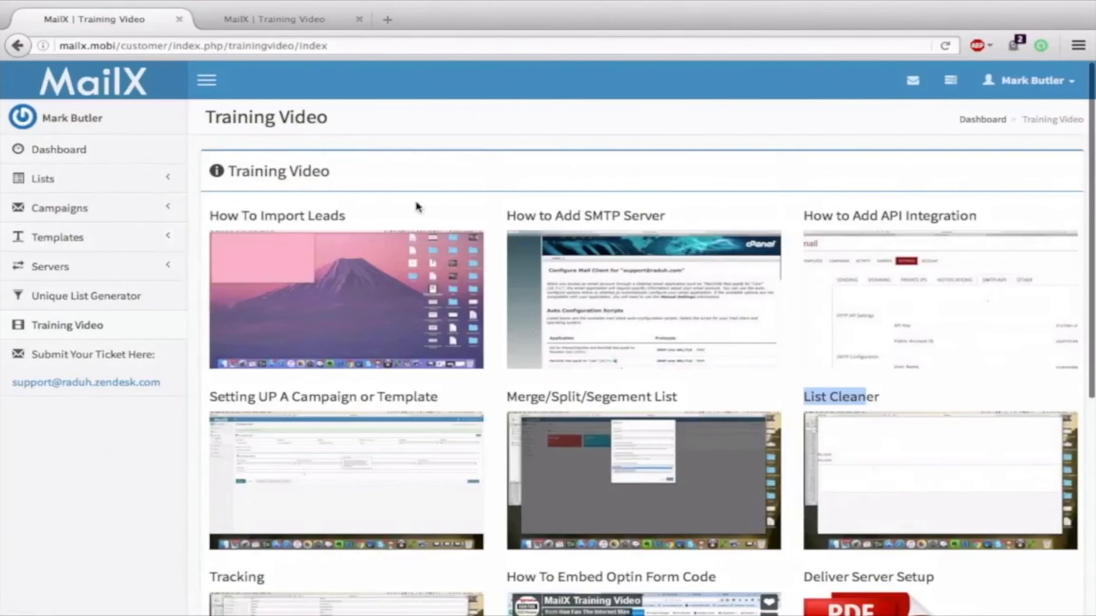
left_click(61, 430)
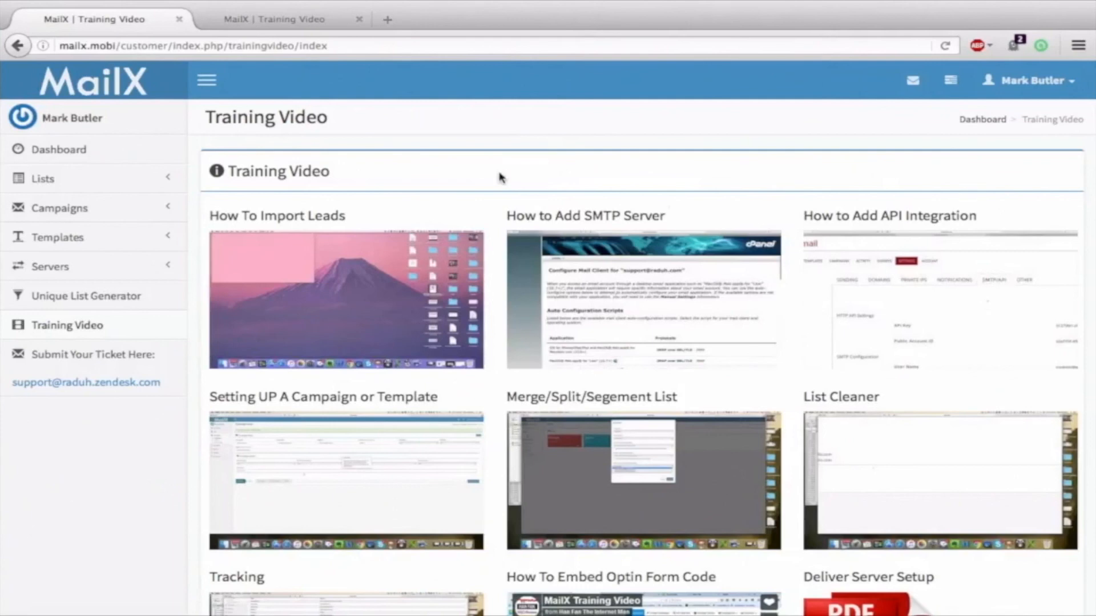
scroll(501, 177, "down", 1)
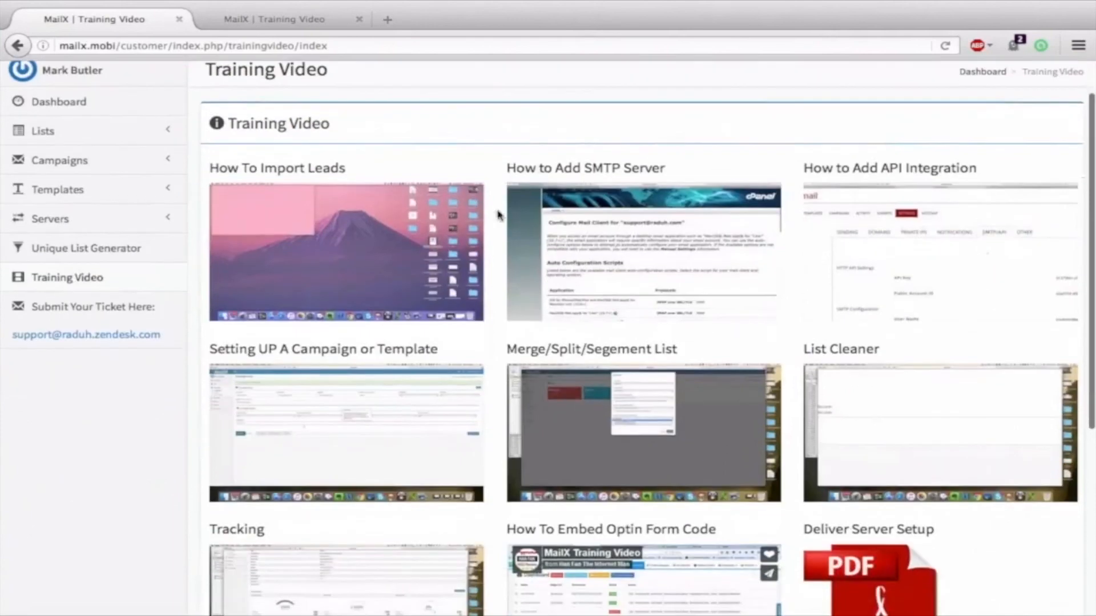
scroll(390, 130, "up", 1)
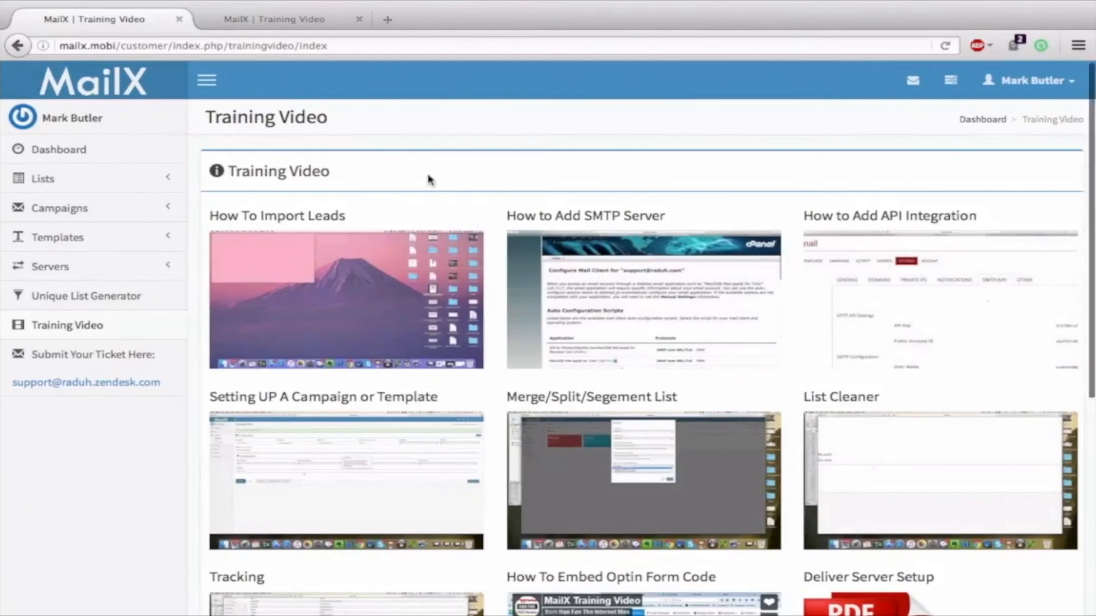
scroll(431, 180, "down", 1)
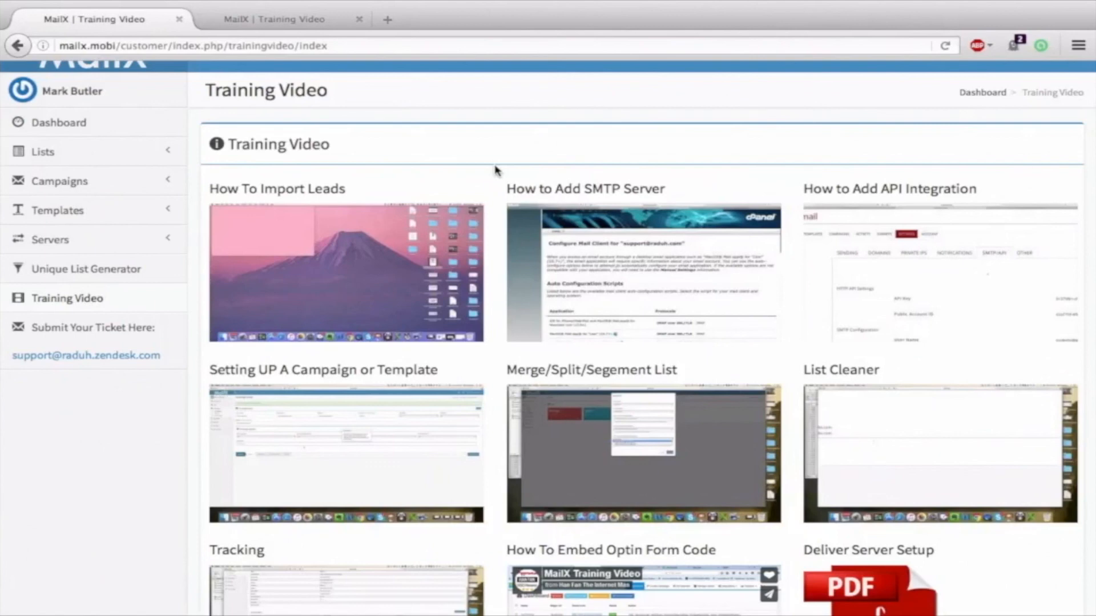
left_click_drag(803, 371, 884, 381)
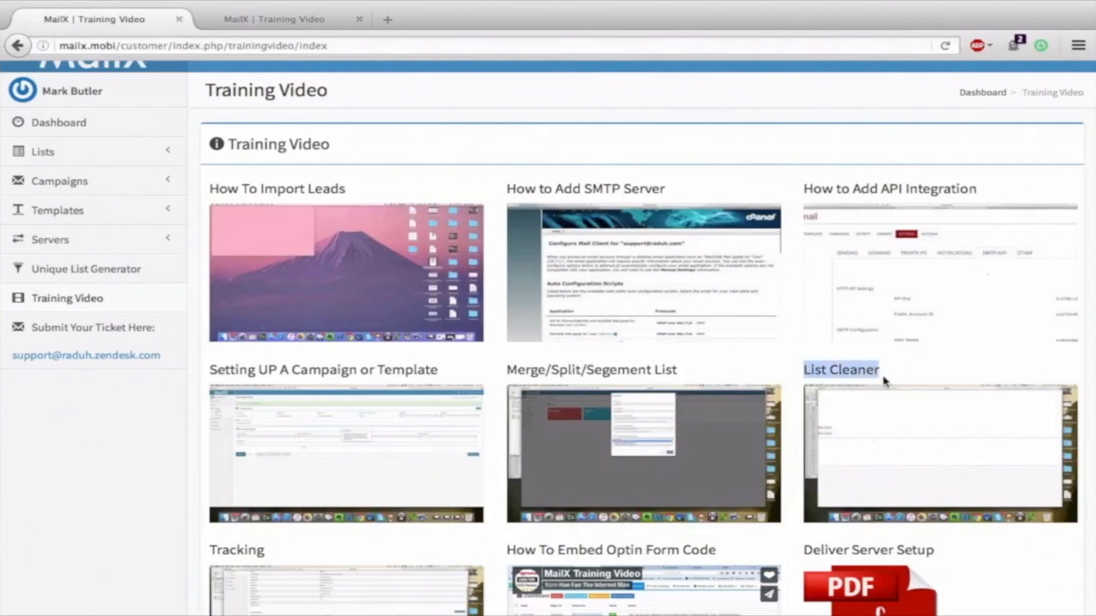